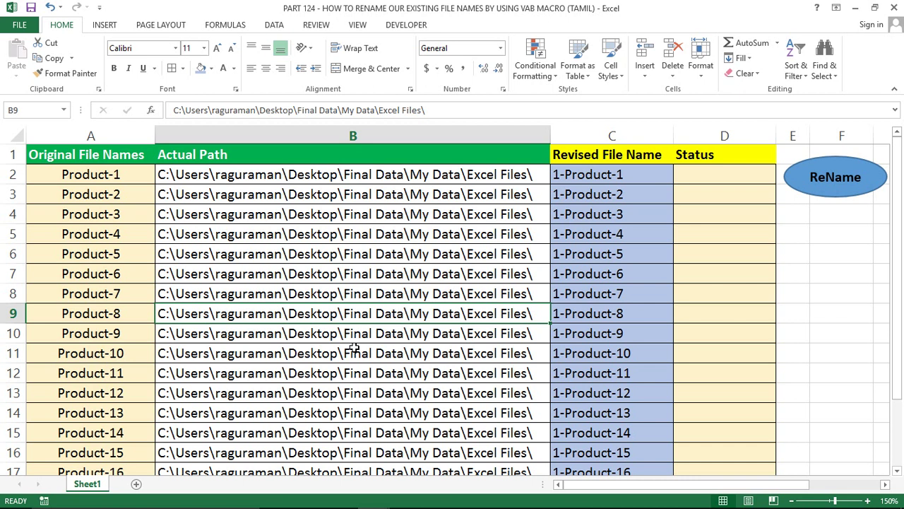
Review the Actual Path, Original File Names and Revised File Name columns of the renaming sheet
{"action": "left_click", "coordinate": [479, 253]}
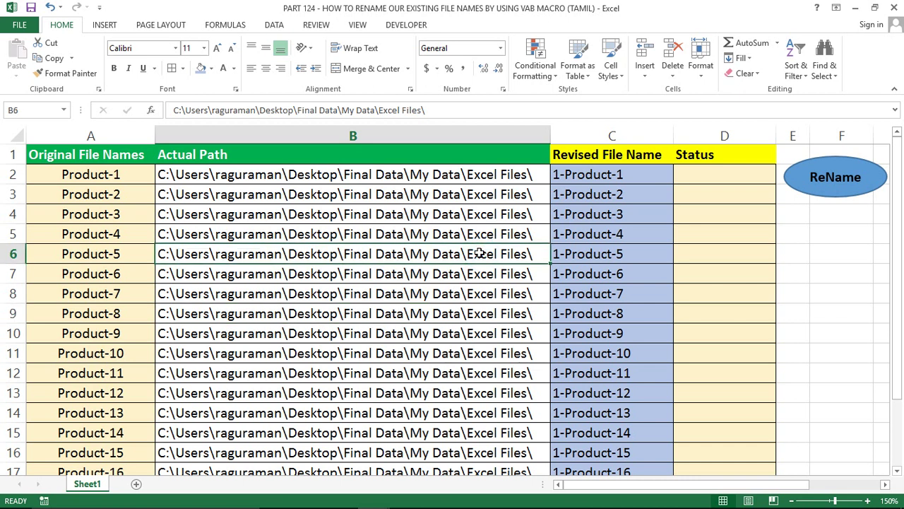
{"action": "left_click", "coordinate": [618, 189]}
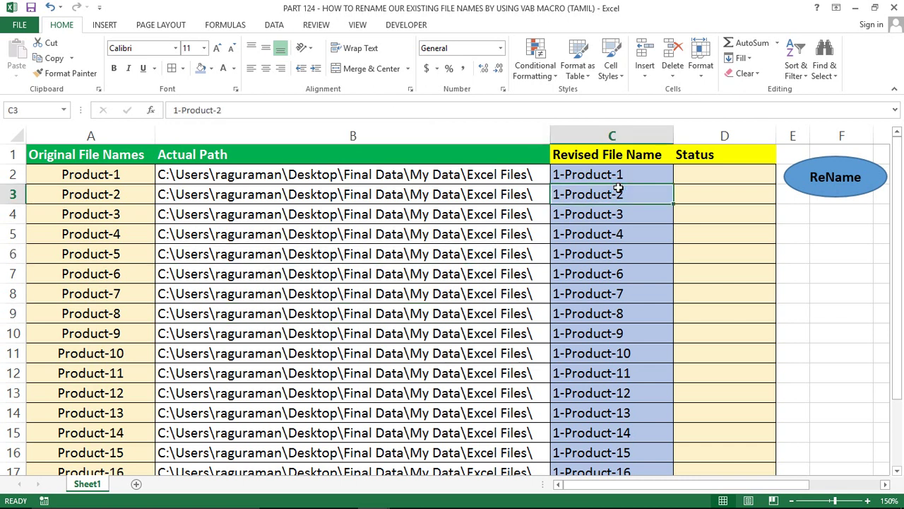
{"action": "left_click", "coordinate": [104, 136]}
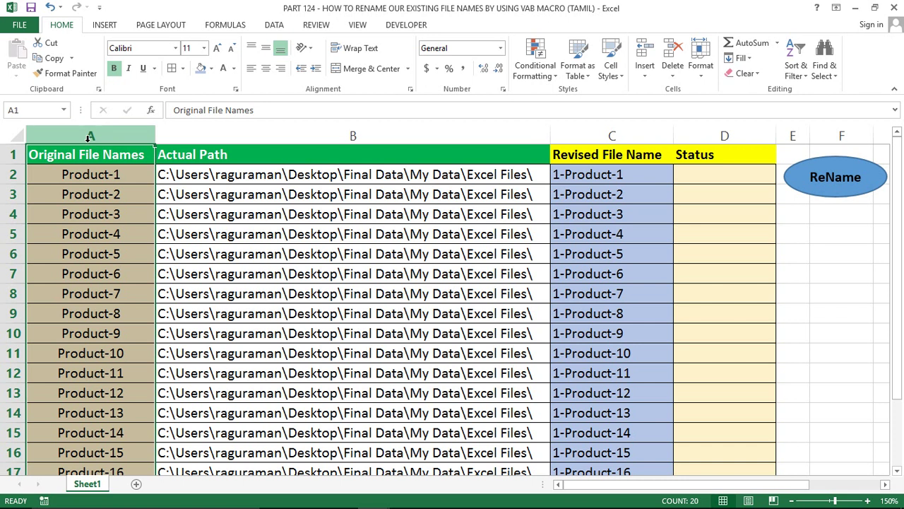
{"action": "left_click", "coordinate": [92, 173]}
{"action": "left_click", "coordinate": [90, 135]}
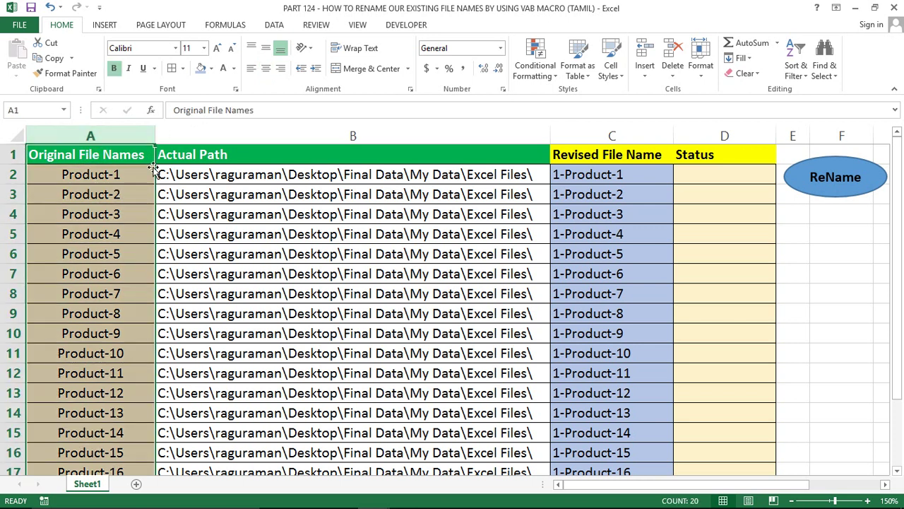
{"action": "left_click", "coordinate": [584, 133]}
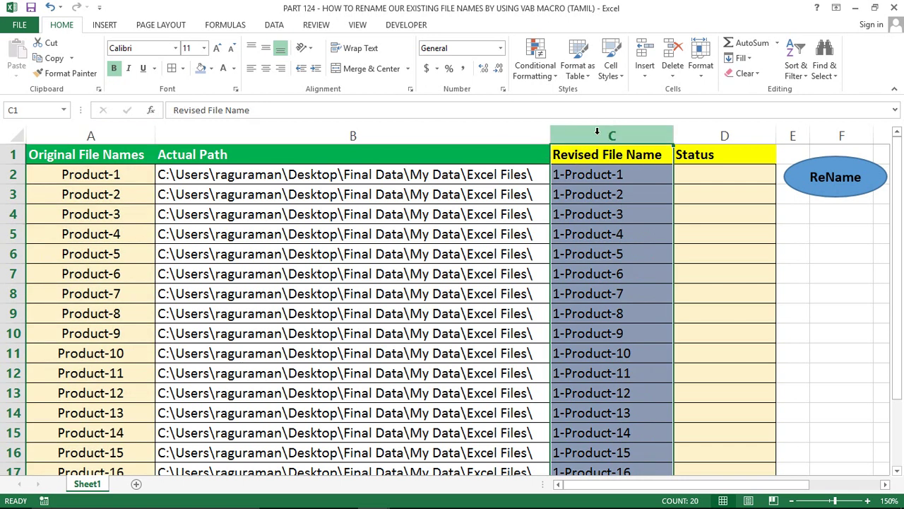
{"action": "left_click", "coordinate": [65, 139]}
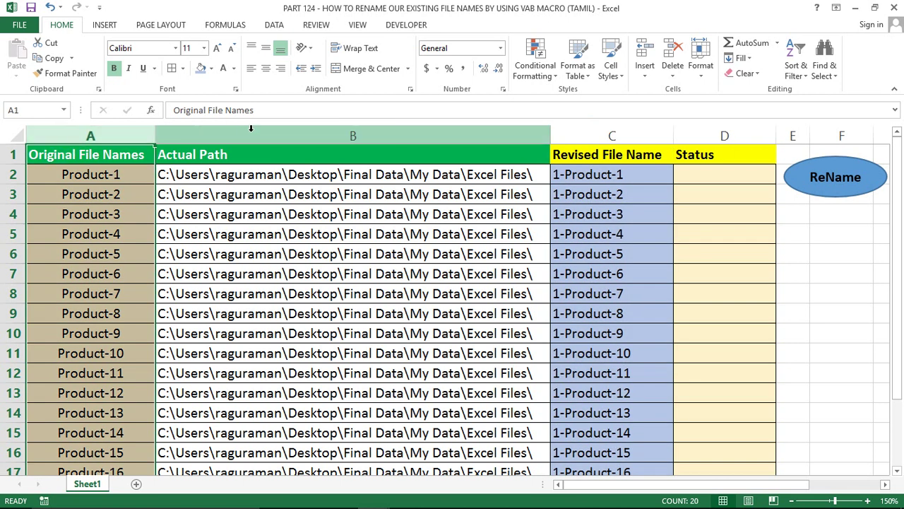
{"action": "left_click", "coordinate": [586, 138]}
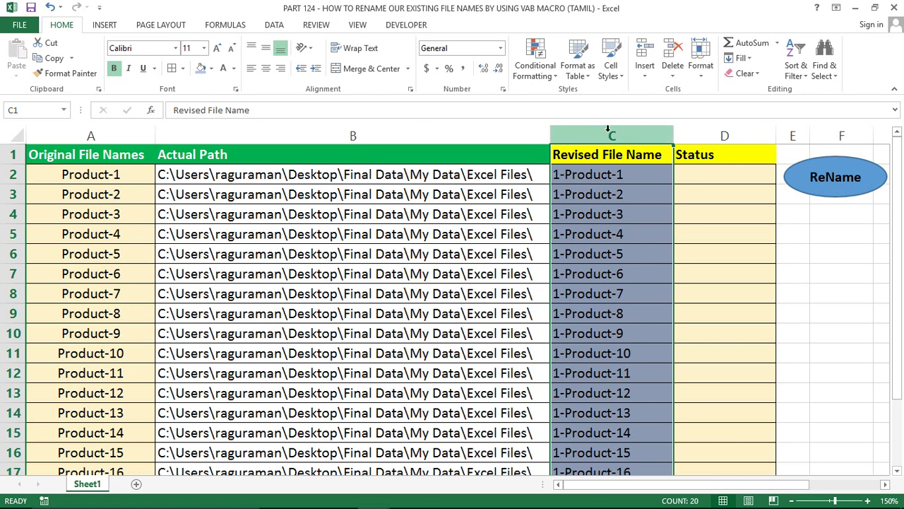
{"action": "left_click", "coordinate": [612, 134]}
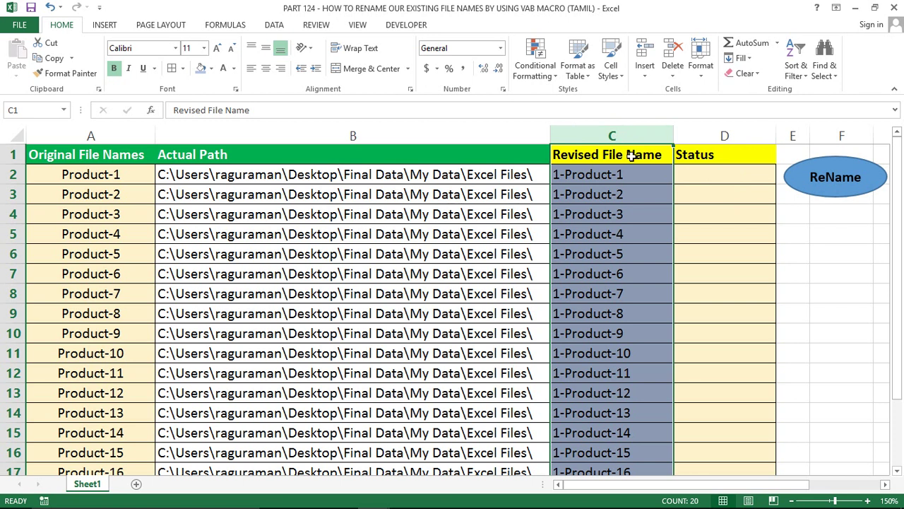
{"action": "left_click", "coordinate": [611, 127]}
Inspect the Status column from D2, then the Actual Path heading and both name columns
{"action": "left_click", "coordinate": [724, 127]}
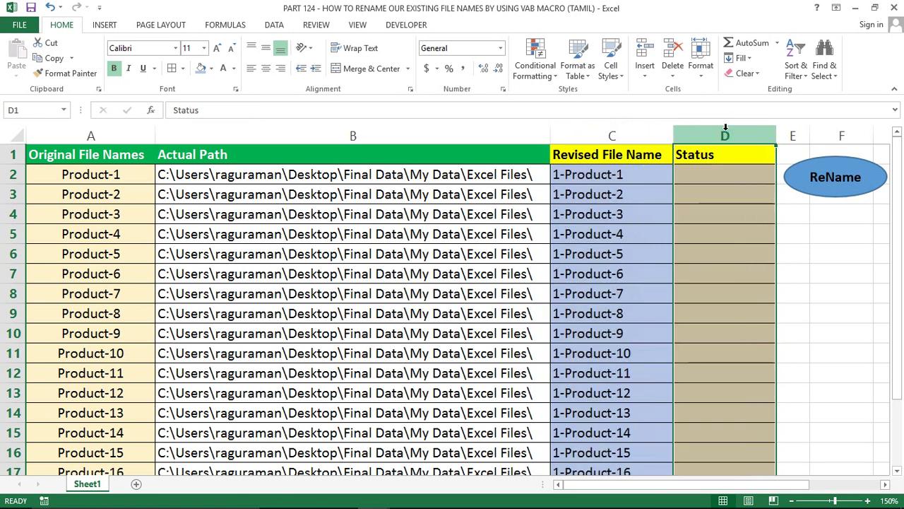
{"action": "left_click", "coordinate": [695, 170]}
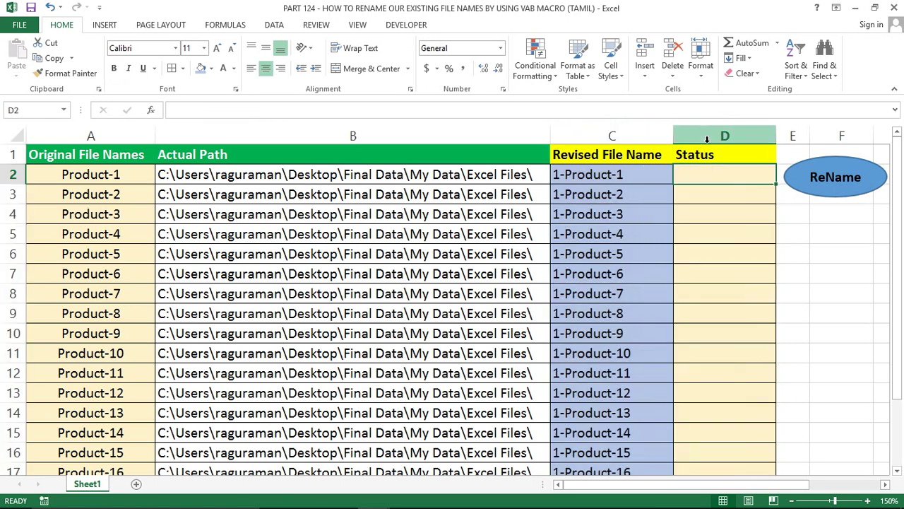
{"action": "left_click", "coordinate": [705, 135]}
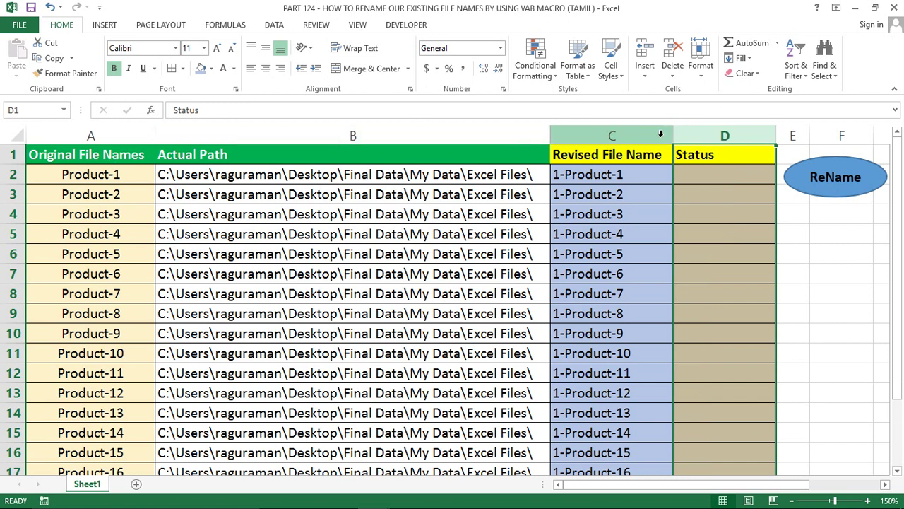
{"action": "left_click", "coordinate": [697, 171]}
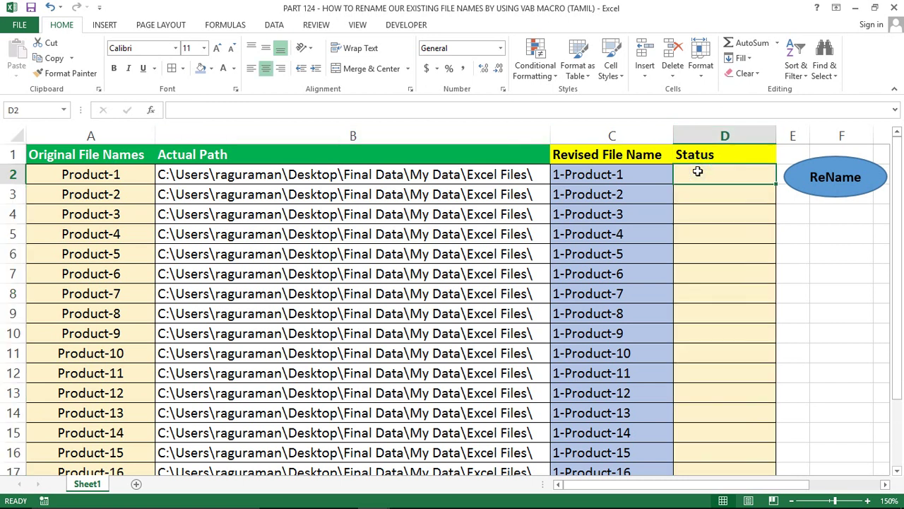
{"action": "left_click", "coordinate": [698, 177]}
{"action": "left_click", "coordinate": [267, 150]}
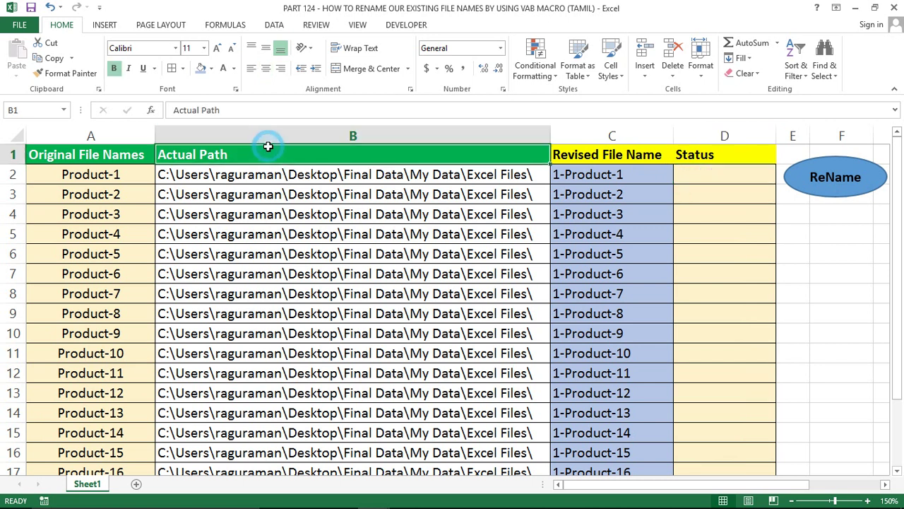
{"action": "left_click", "coordinate": [73, 131]}
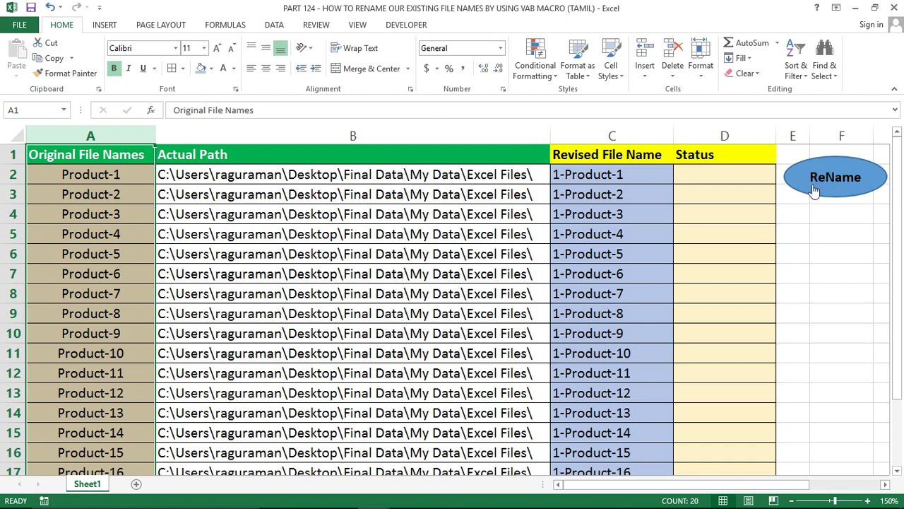
{"action": "left_click", "coordinate": [574, 135]}
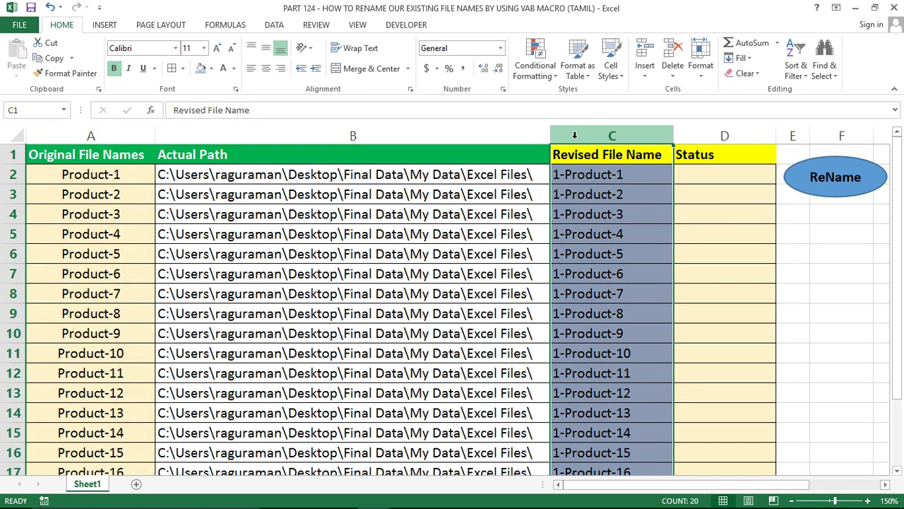
In the Excel Files folder, view the full path and the Product-4, Product-1 and Product-18 files
{"action": "key", "text": "alt+Tab"}
{"action": "key", "text": "alt+Tab"}
{"action": "key", "text": "alt+Tab"}
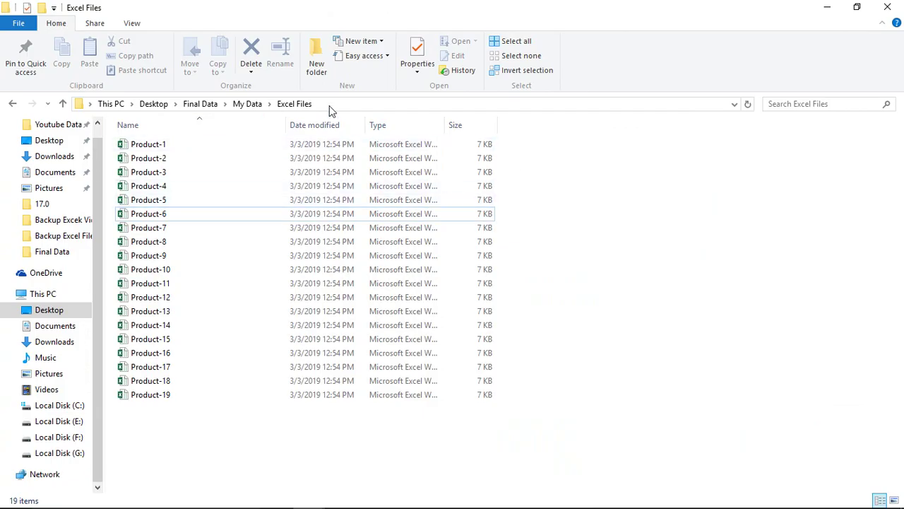
{"action": "left_click", "coordinate": [348, 106]}
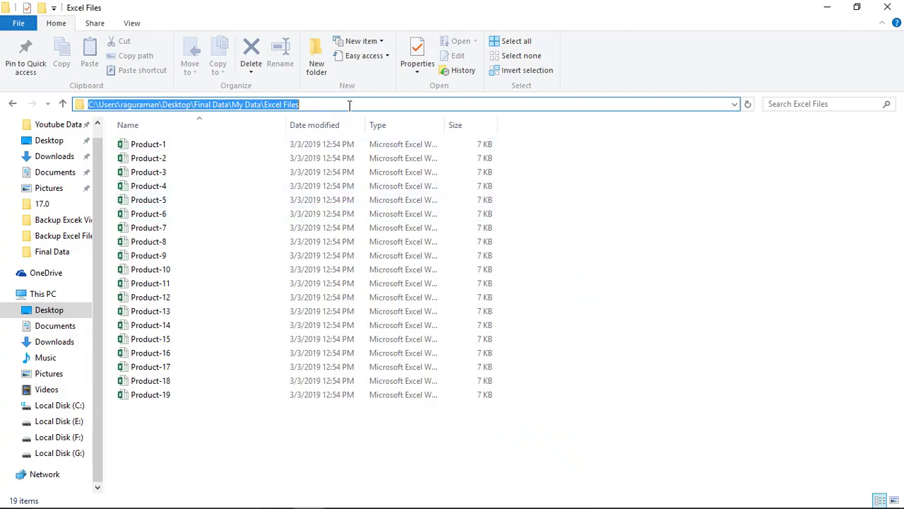
{"action": "left_click", "coordinate": [158, 188]}
{"action": "left_click", "coordinate": [155, 145]}
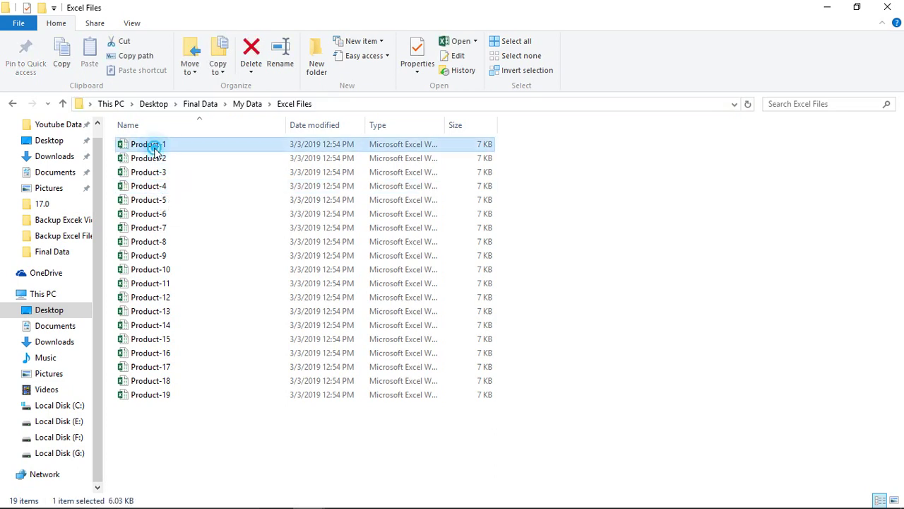
{"action": "left_click", "coordinate": [149, 385]}
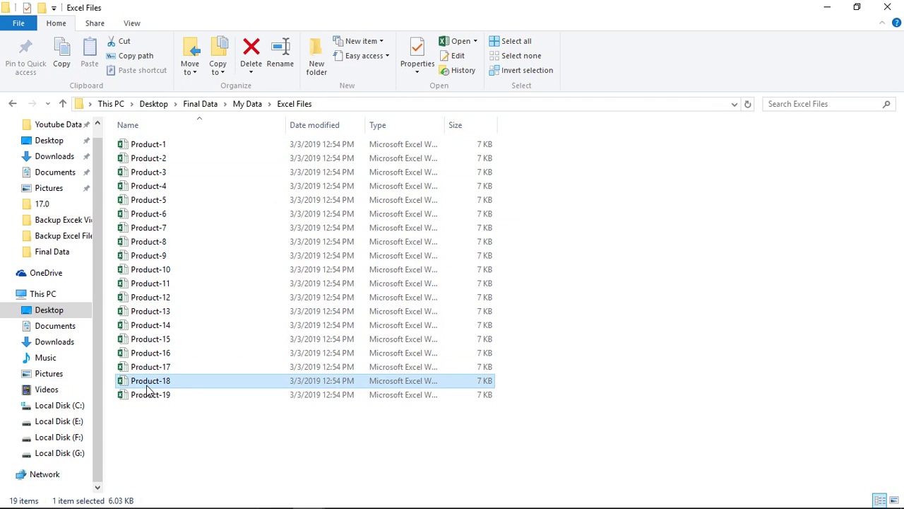
Back in the workbook, check the Original File Names column and the first Actual Path cell, B2
{"action": "key", "text": "alt+Tab"}
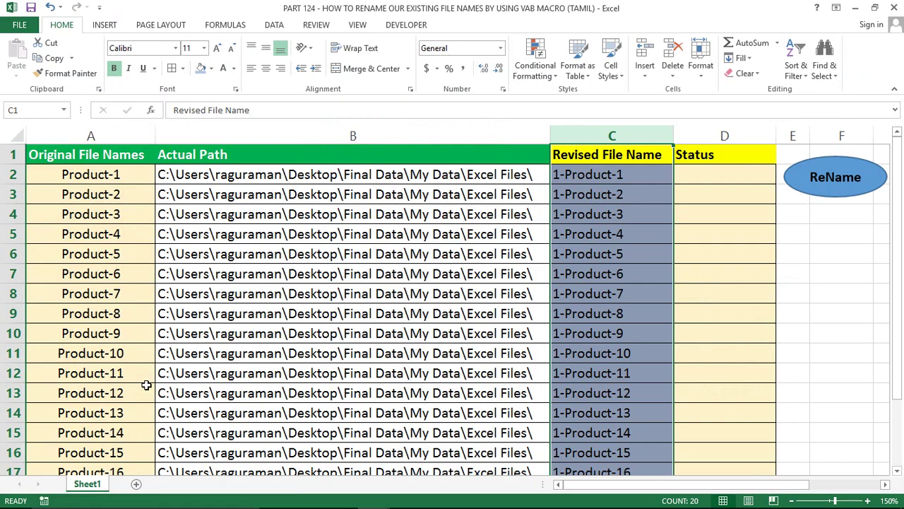
{"action": "left_click", "coordinate": [91, 135]}
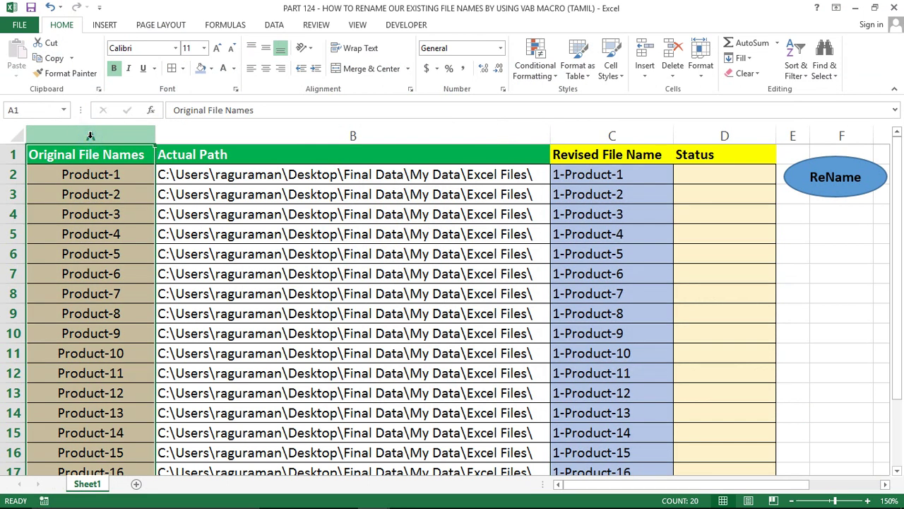
{"action": "left_click", "coordinate": [251, 134]}
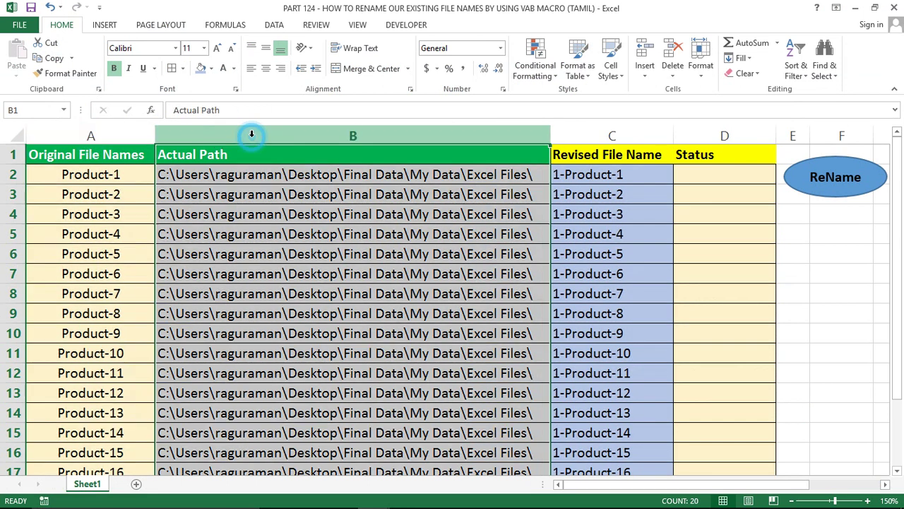
{"action": "left_click", "coordinate": [247, 175]}
Compare the Excel Files folder's full address-bar path with the sheet's Actual Path entries
{"action": "key", "text": "alt+Tab"}
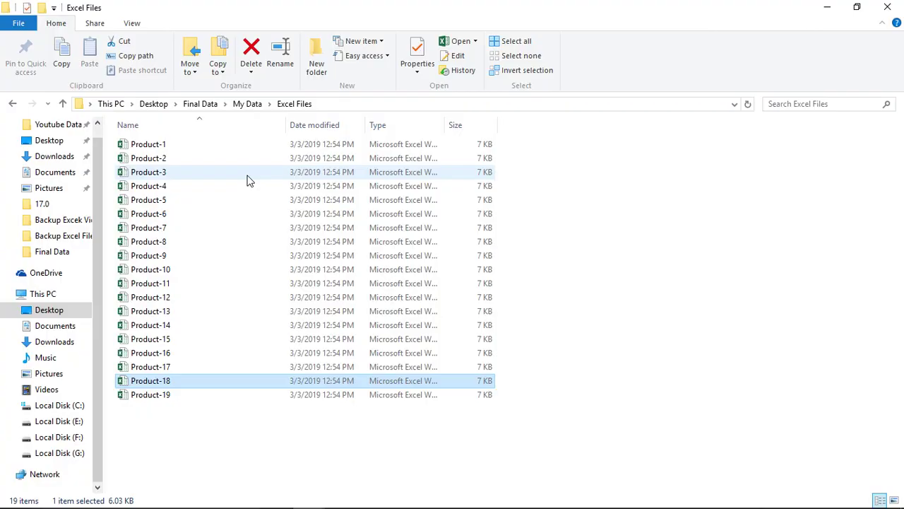
{"action": "left_click", "coordinate": [328, 104]}
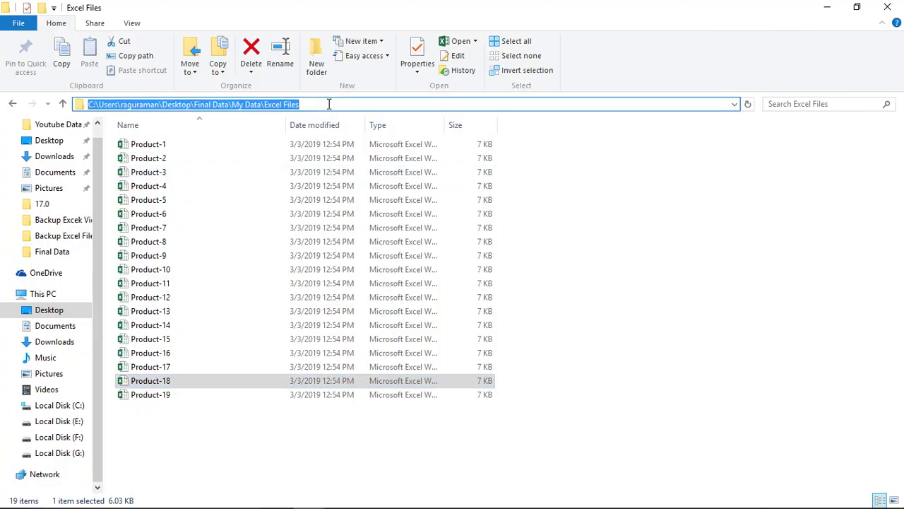
{"action": "key", "text": "alt+Tab"}
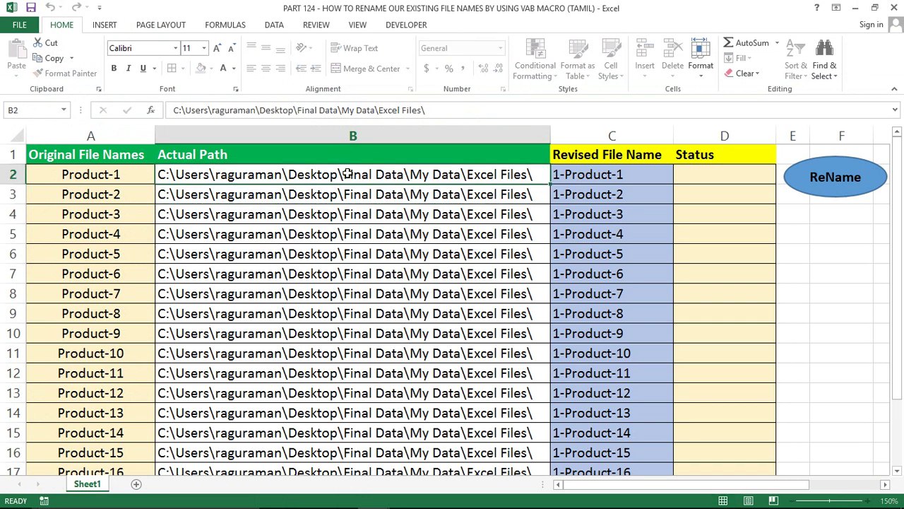
{"action": "scroll", "coordinate": [348, 173], "scroll_direction": "down", "scroll_amount": 1}
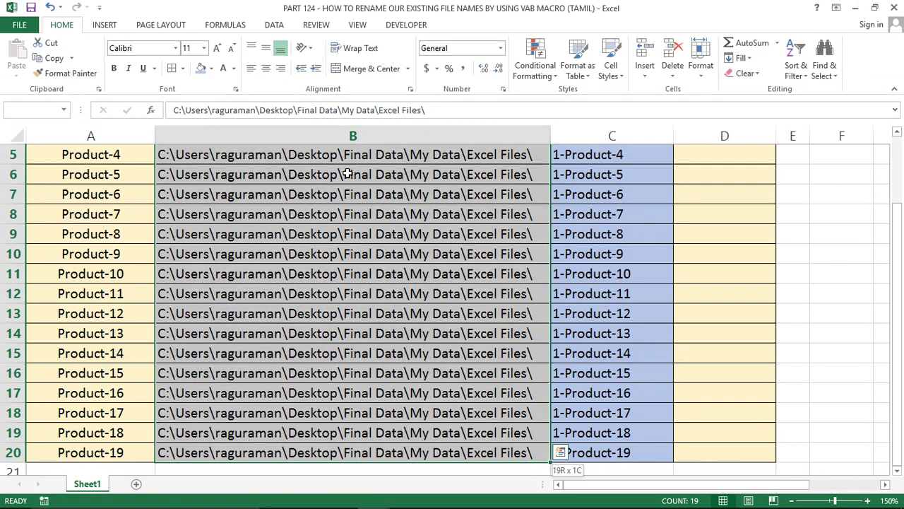
{"action": "key", "text": "Up"}
{"action": "key", "text": "Left"}
{"action": "scroll", "coordinate": [348, 174], "scroll_direction": "down", "scroll_amount": 1}
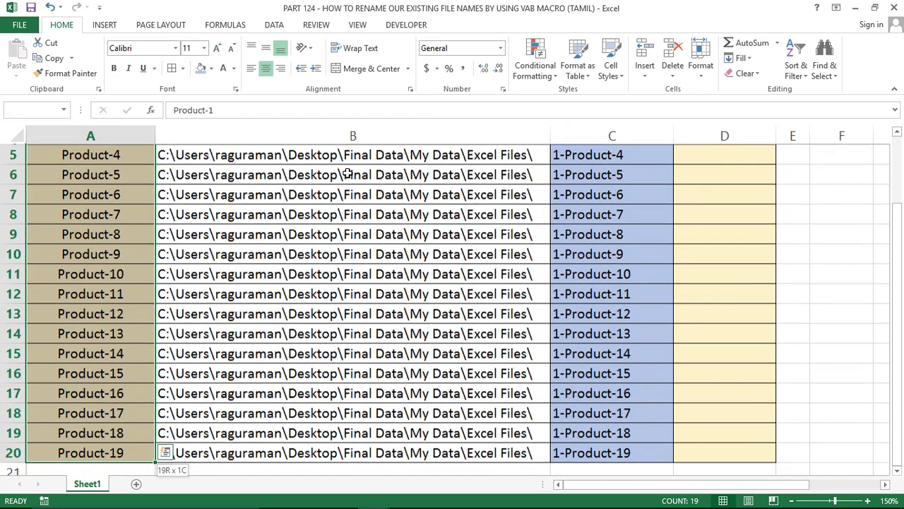
{"action": "key", "text": "Up"}
{"action": "key", "text": "Down"}
{"action": "key", "text": "Right"}
{"action": "key", "text": "Right"}
{"action": "key", "text": "Right"}
{"action": "key", "text": "Left"}
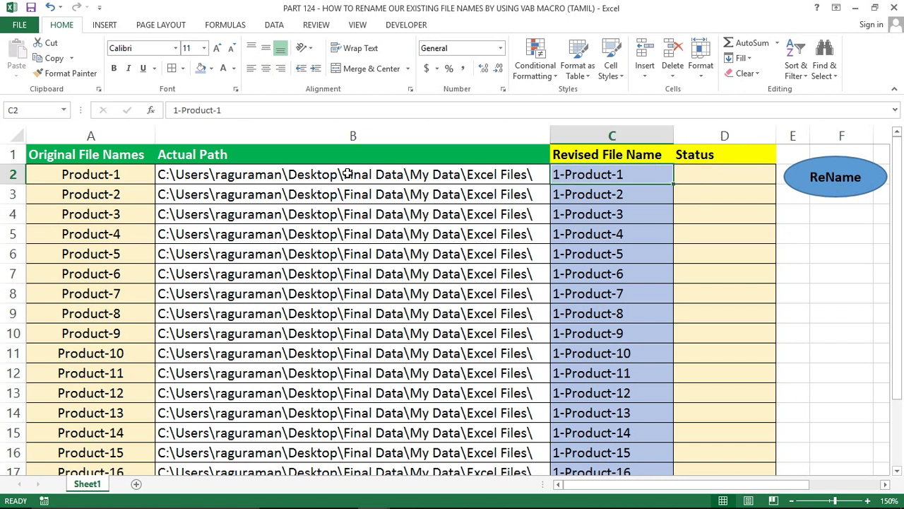
{"action": "key", "text": "ctrl+Down"}
{"action": "key", "text": "ctrl+Up"}
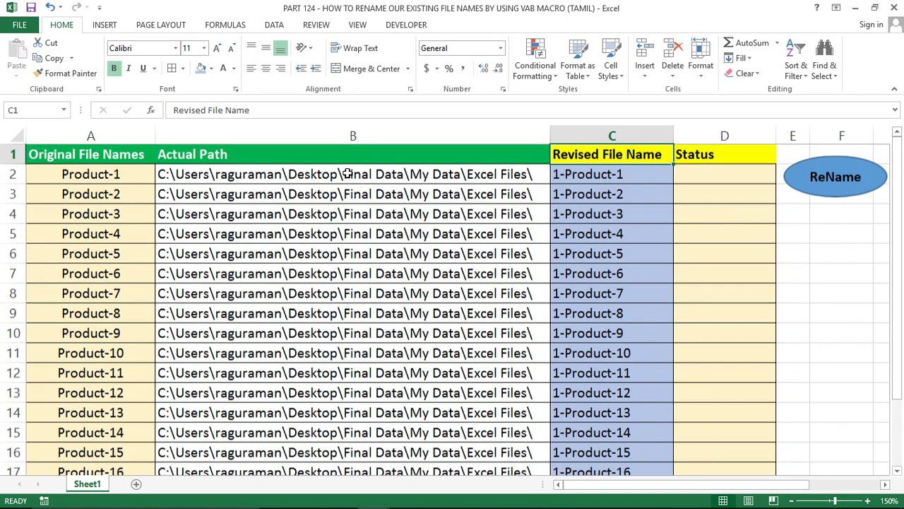
{"action": "key", "text": "Right"}
{"action": "key", "text": "Down"}
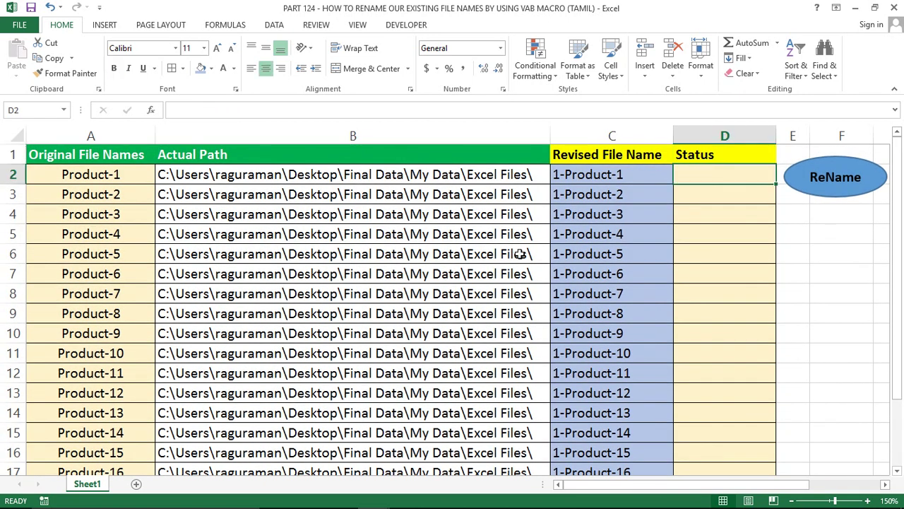
{"action": "left_click", "coordinate": [688, 257]}
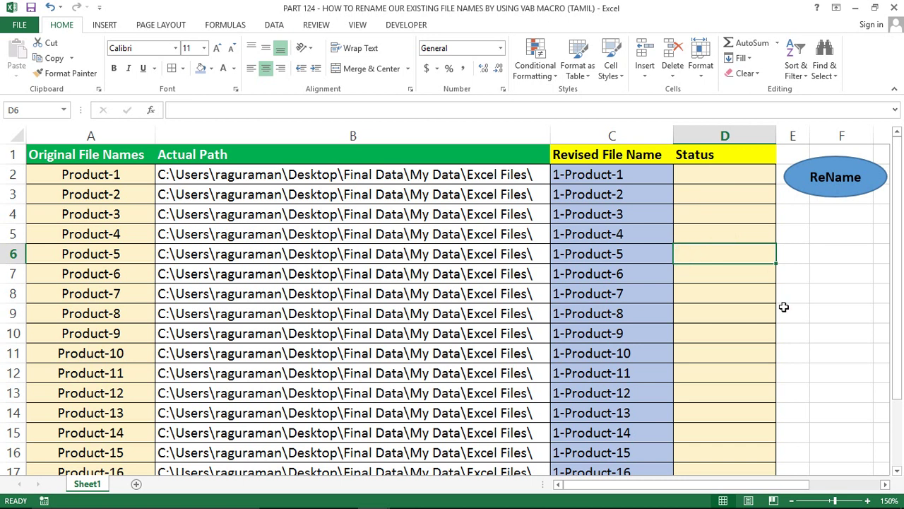
Run the ReName macro, dismiss its done message, and review the Completed Status column
{"action": "left_click", "coordinate": [824, 183]}
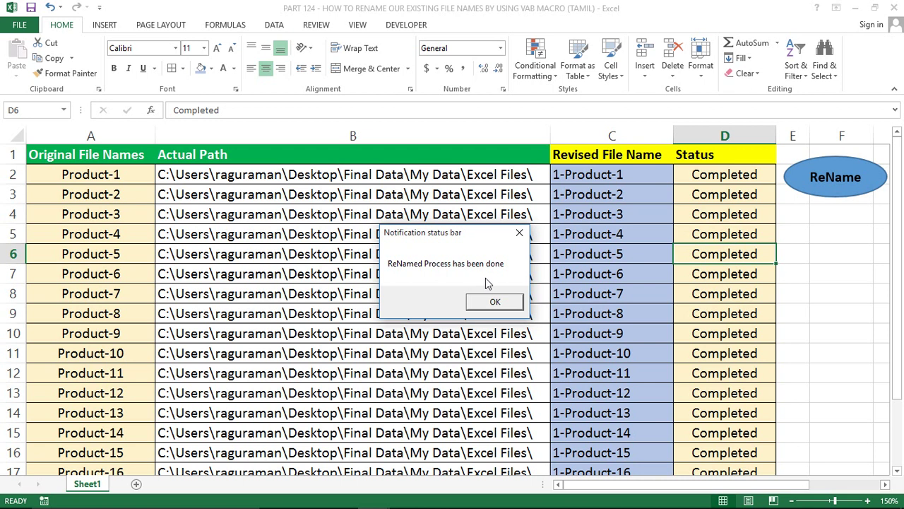
{"action": "left_click", "coordinate": [495, 303]}
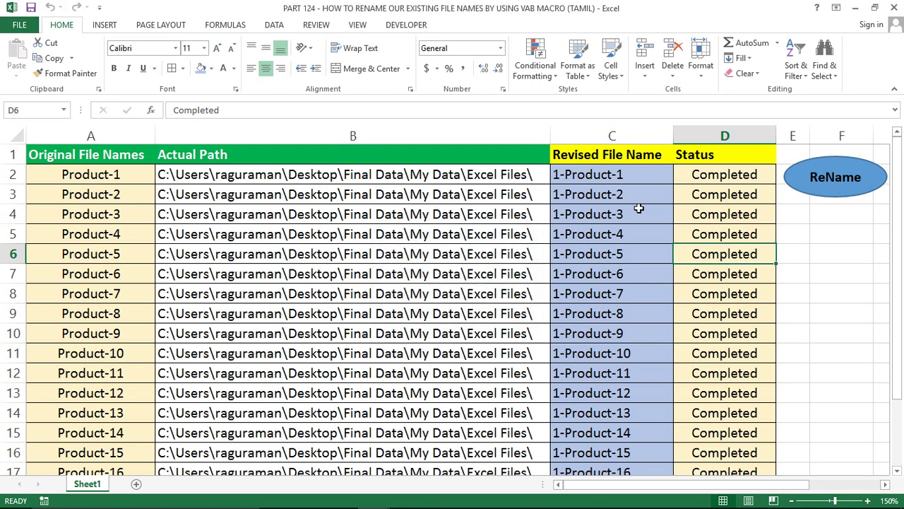
{"action": "left_click", "coordinate": [708, 135]}
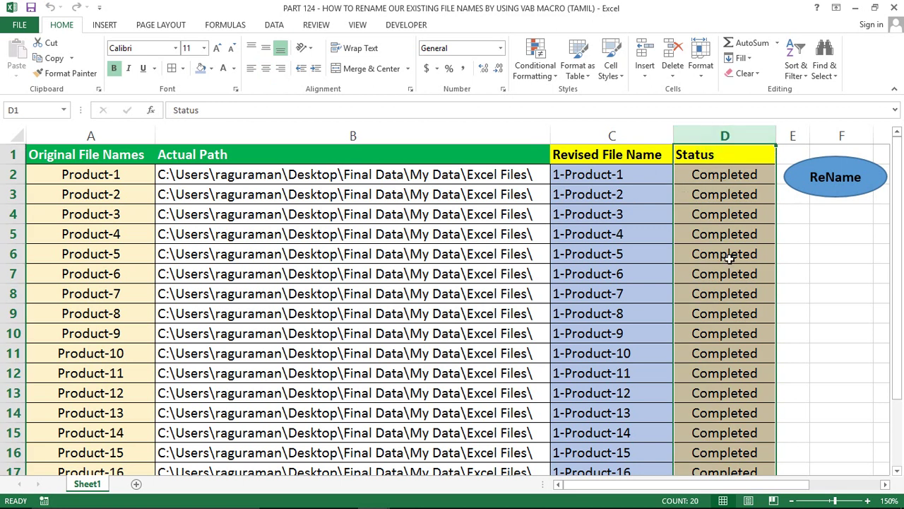
Confirm 1-Product-1 now exists in the Excel Files folder, then go back to Status cell D2
{"action": "key", "text": "alt+Tab"}
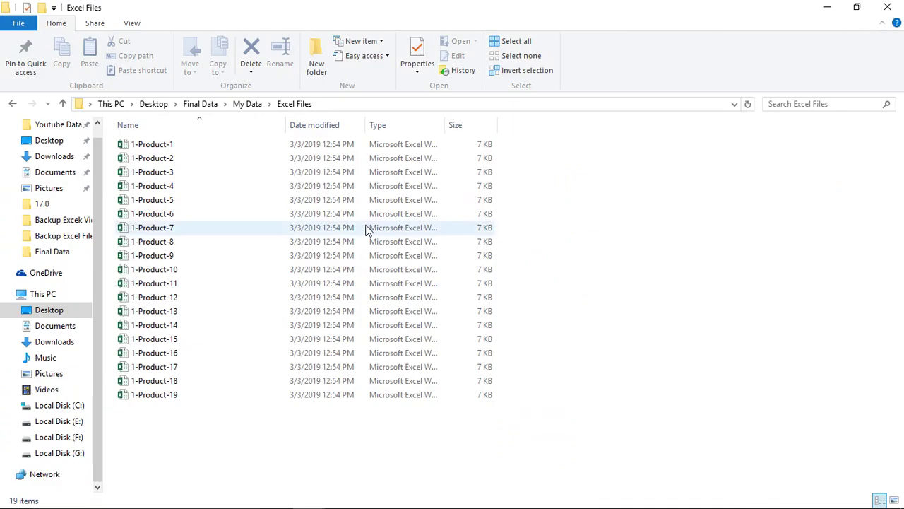
{"action": "left_click", "coordinate": [134, 147]}
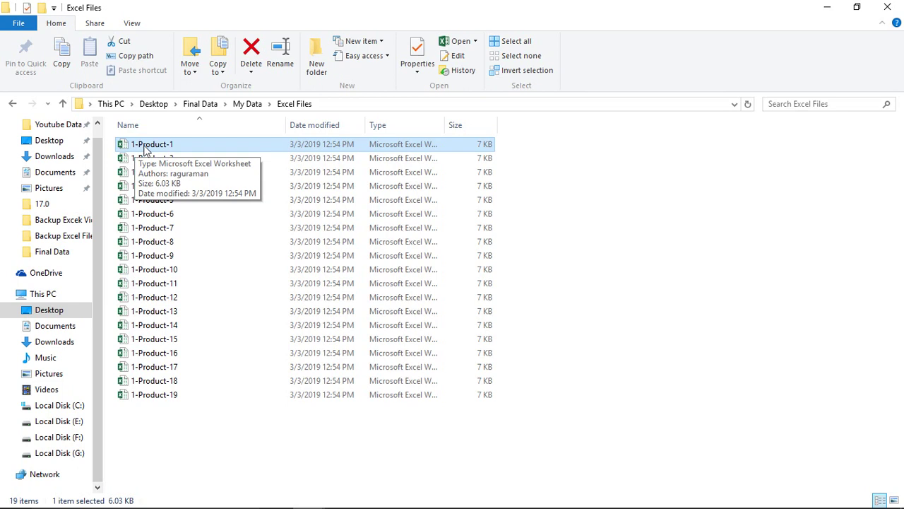
{"action": "key", "text": "alt+Tab"}
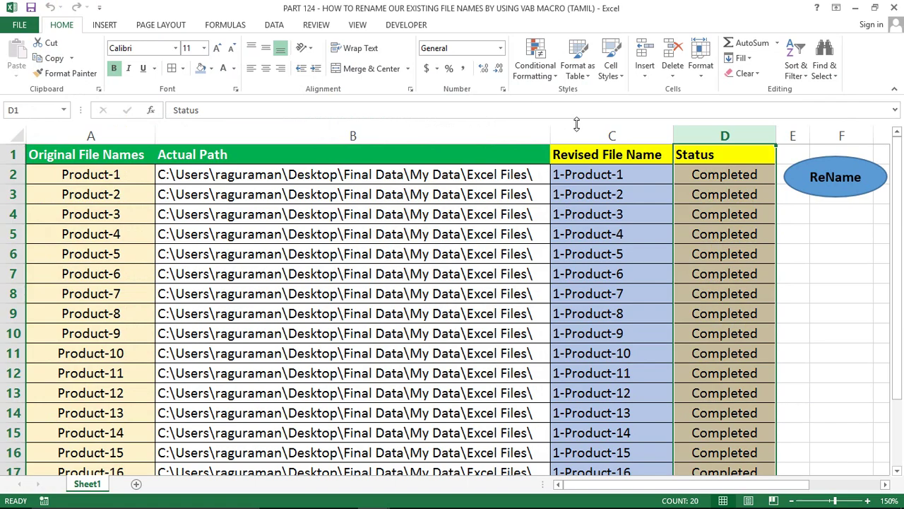
{"action": "left_click", "coordinate": [588, 125]}
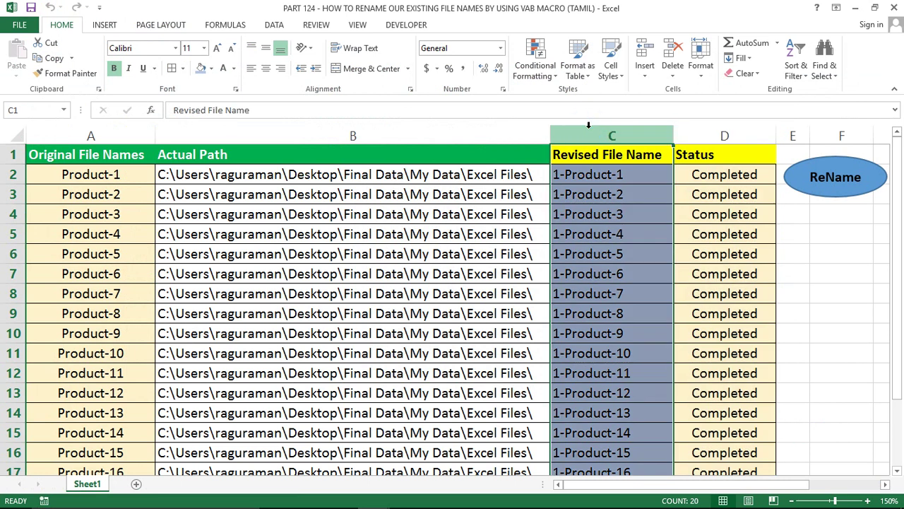
{"action": "key", "text": "Right"}
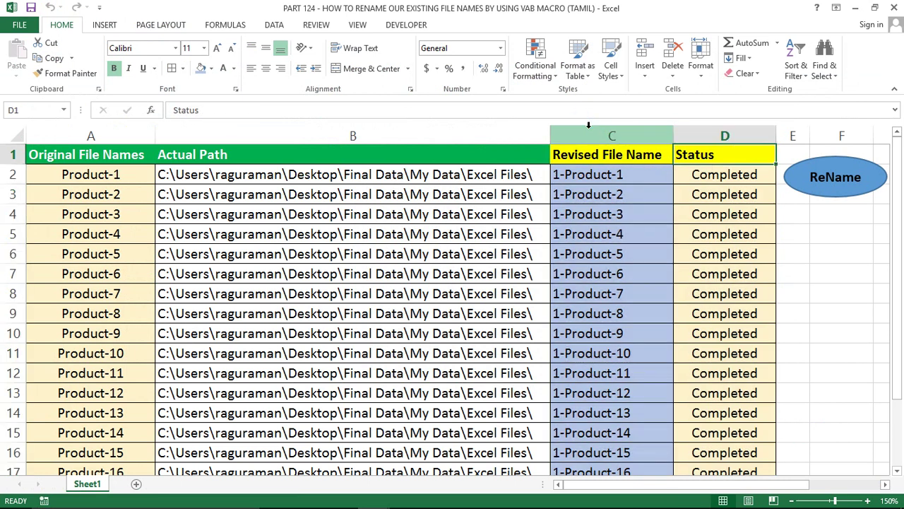
{"action": "key", "text": "Down"}
Clear the Completed entries and paste column A's original names as values into column D
{"action": "key", "text": "ctrl+shift+Down"}
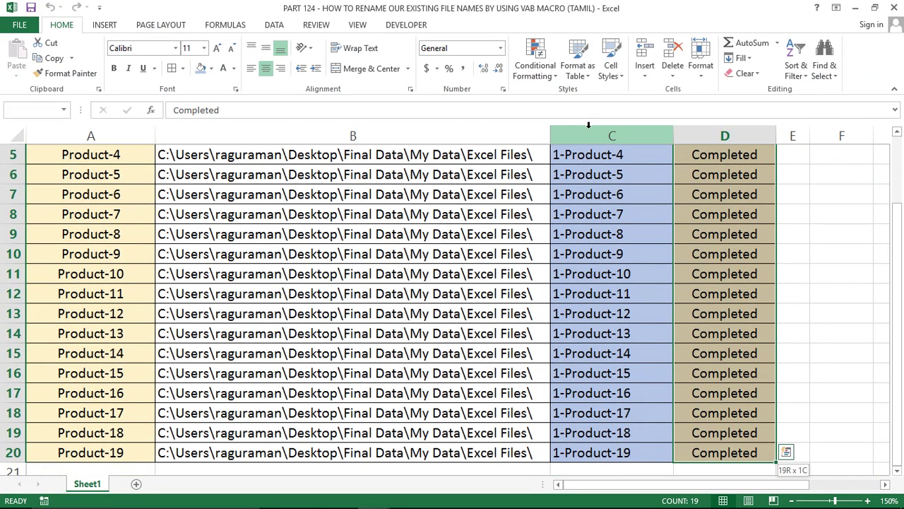
{"action": "key", "text": "Delete"}
{"action": "key", "text": "Left"}
{"action": "key", "text": "Left"}
{"action": "key", "text": "Right"}
{"action": "key", "text": "Left"}
{"action": "key", "text": "Left"}
{"action": "key", "text": "ctrl+shift+Down"}
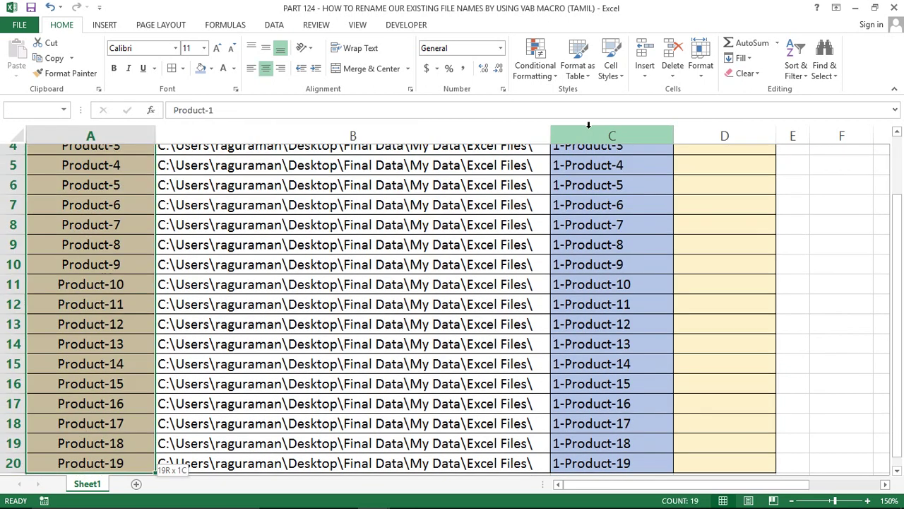
{"action": "key", "text": "ctrl+c"}
{"action": "key", "text": "Up"}
{"action": "key", "text": "Down"}
{"action": "key", "text": "Right"}
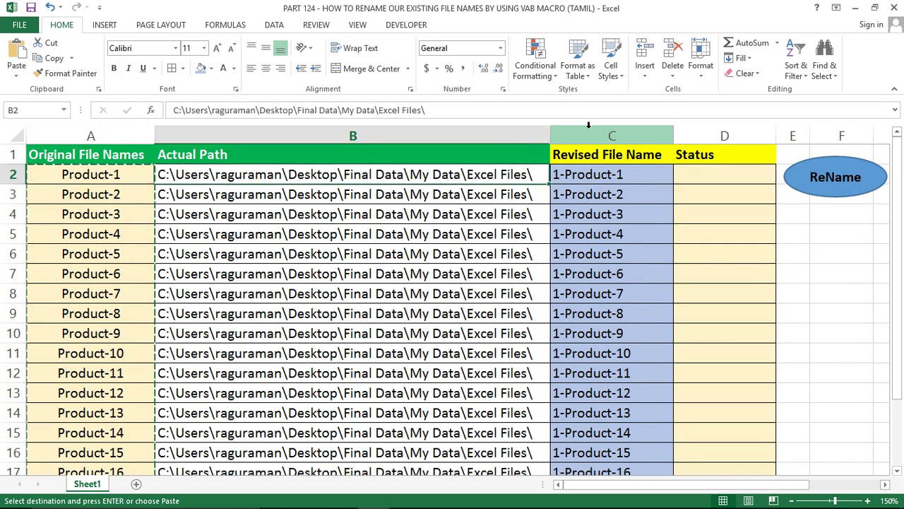
{"action": "key", "text": "Right"}
{"action": "key", "text": "Right"}
{"action": "key", "text": "ctrl+alt+v"}
{"action": "key", "text": "v"}
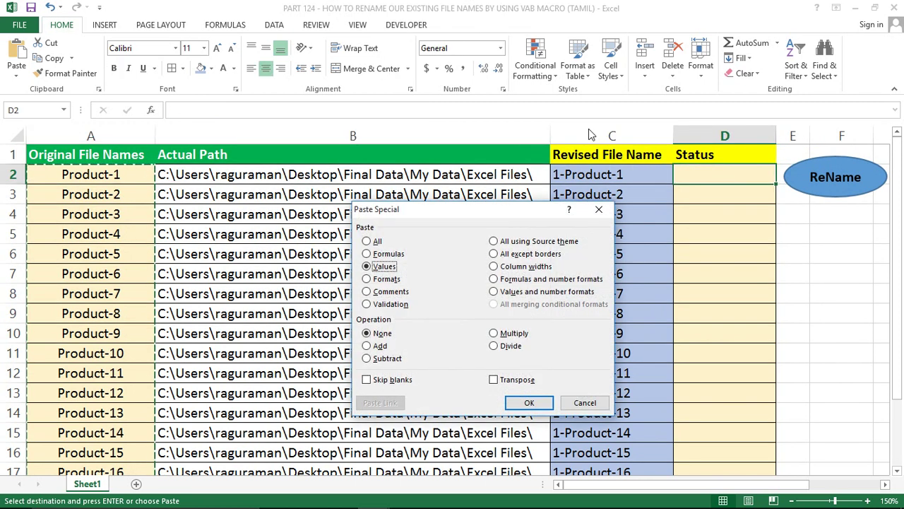
{"action": "key", "text": "Return"}
Copy the revised names from column C and paste them as values into column A from A2
{"action": "key", "text": "Left"}
{"action": "key", "text": "ctrl+shift+Down"}
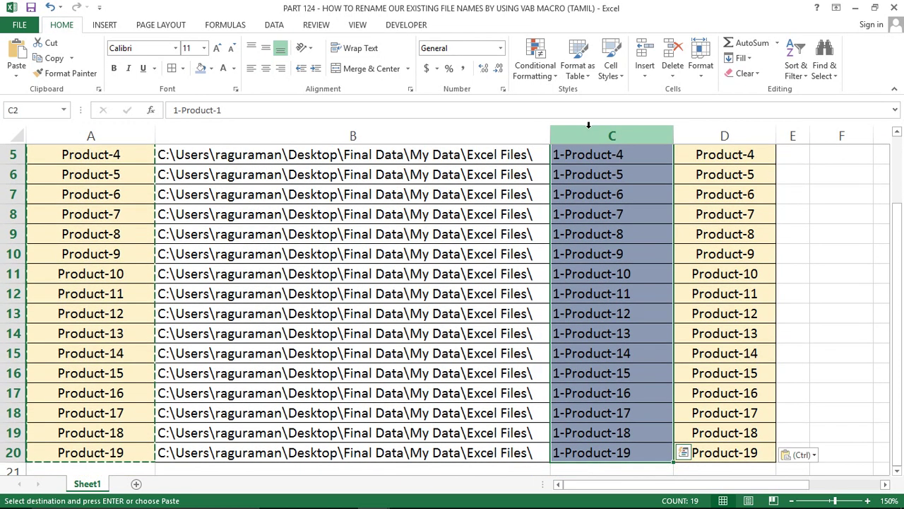
{"action": "key", "text": "ctrl+c"}
{"action": "key", "text": "Up"}
{"action": "key", "text": "Left"}
{"action": "key", "text": "Left"}
{"action": "key", "text": "Down"}
{"action": "key", "text": "alt+e"}
{"action": "key", "text": "s"}
{"action": "key", "text": "v"}
{"action": "key", "text": "Return"}
Copy the Product names held in column D and paste them as values into column C from C2
{"action": "key", "text": "Right"}
{"action": "key", "text": "Right"}
{"action": "key", "text": "Right"}
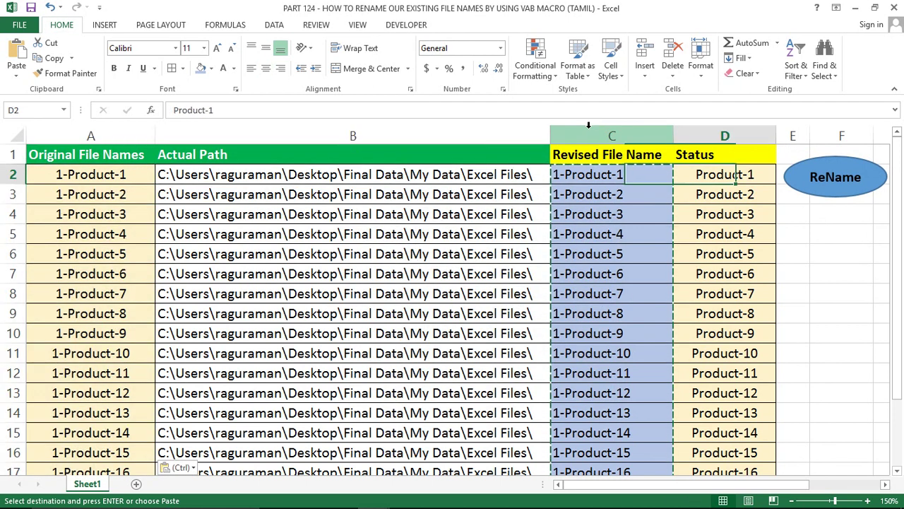
{"action": "key", "text": "ctrl+shift+Down"}
{"action": "key", "text": "ctrl+c"}
{"action": "key", "text": "Up"}
{"action": "key", "text": "Left"}
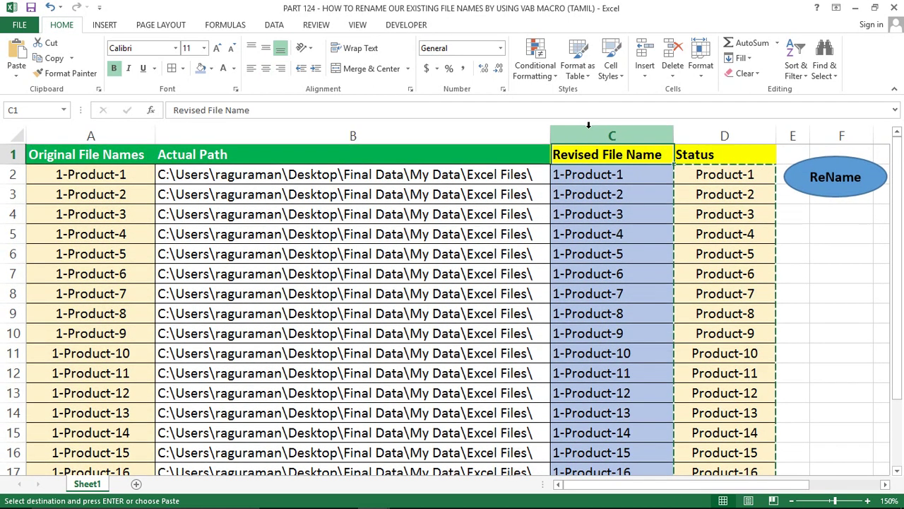
{"action": "key", "text": "Down"}
{"action": "key", "text": "alt+e"}
{"action": "key", "text": "s"}
{"action": "key", "text": "v"}
{"action": "key", "text": "Return"}
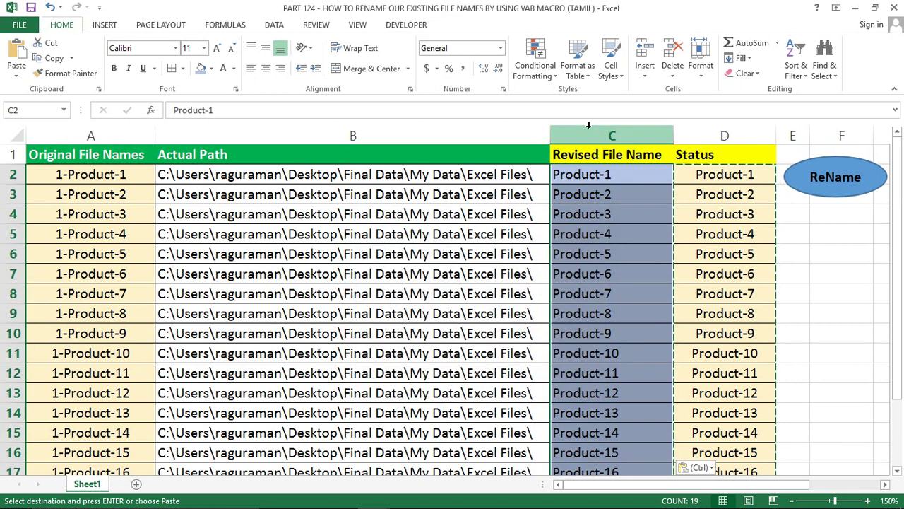
Clear the temporary names from column D
{"action": "key", "text": "Right"}
{"action": "key", "text": "ctrl+shift+Down"}
{"action": "key", "text": "Delete"}
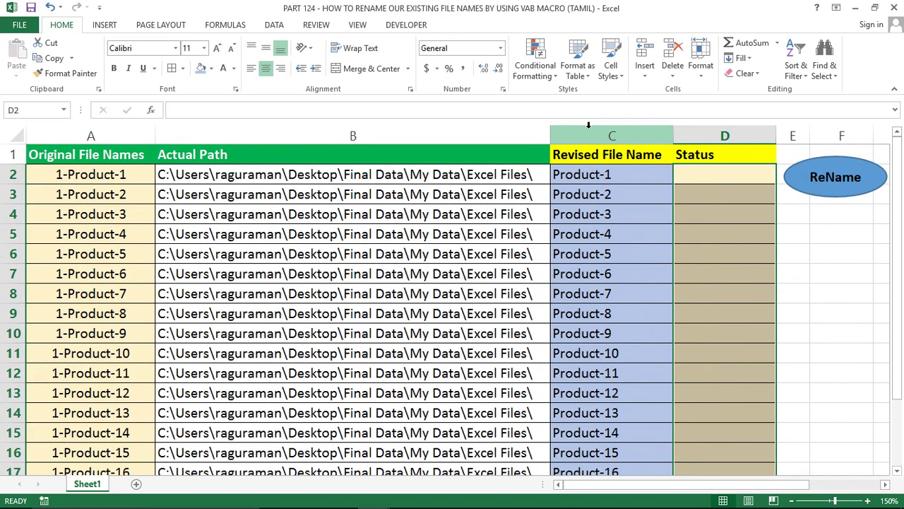
Review the swapped names in columns C and A, ending at cell A1
{"action": "key", "text": "Up"}
{"action": "key", "text": "Left"}
{"action": "key", "text": "Home"}
{"action": "key", "text": "Down"}
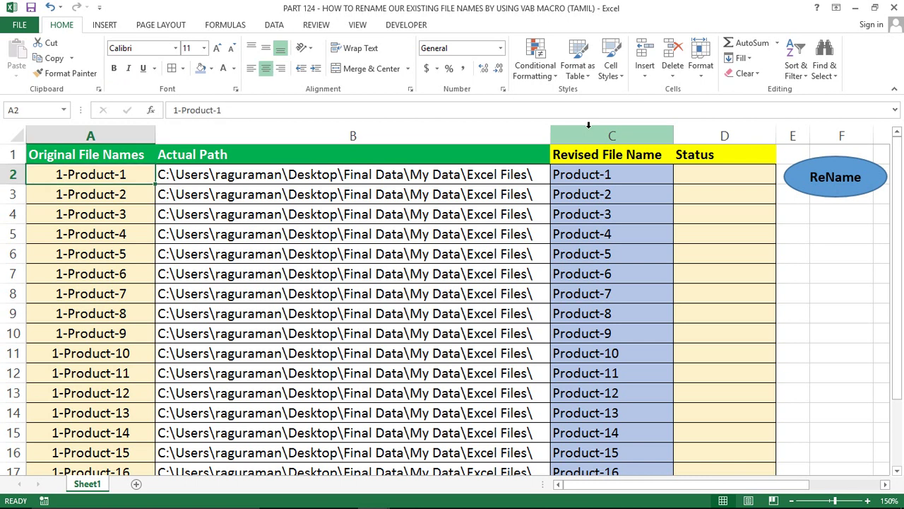
{"action": "key", "text": "Right"}
{"action": "key", "text": "Right"}
{"action": "key", "text": "Right"}
{"action": "key", "text": "Left"}
{"action": "key", "text": "ctrl+shift+Down"}
{"action": "key", "text": "Down"}
{"action": "key", "text": "Down"}
{"action": "key", "text": "Down"}
{"action": "key", "text": "Down"}
{"action": "key", "text": "Down"}
{"action": "key", "text": "Down"}
{"action": "key", "text": "Down"}
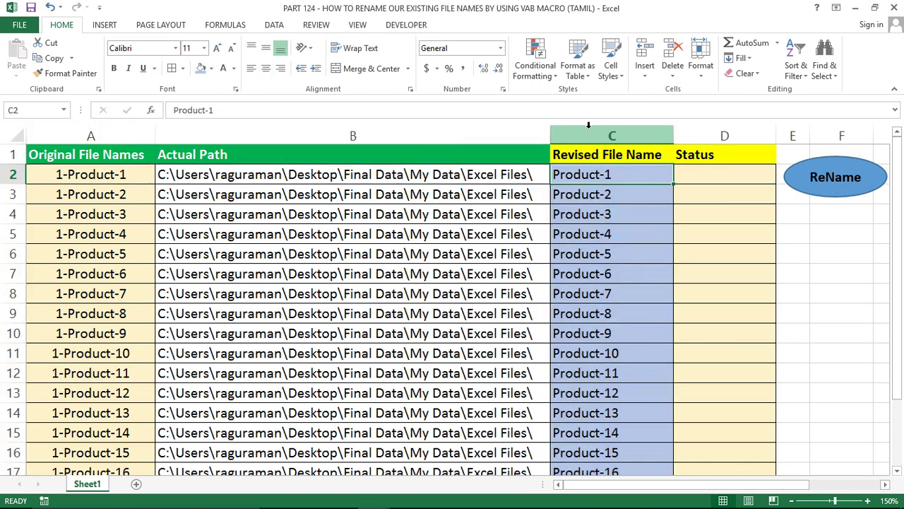
{"action": "key", "text": "ctrl+Up"}
{"action": "key", "text": "Left"}
{"action": "key", "text": "Left"}
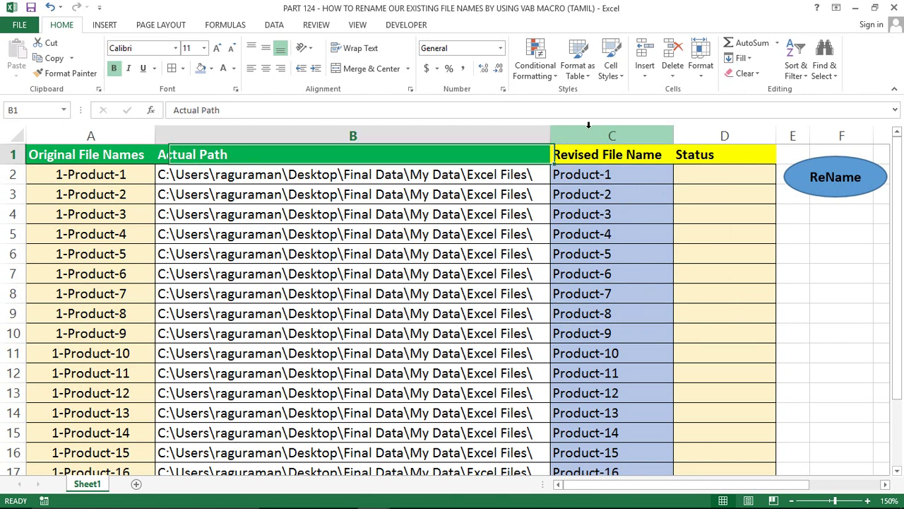
{"action": "key", "text": "ctrl+shift+Down"}
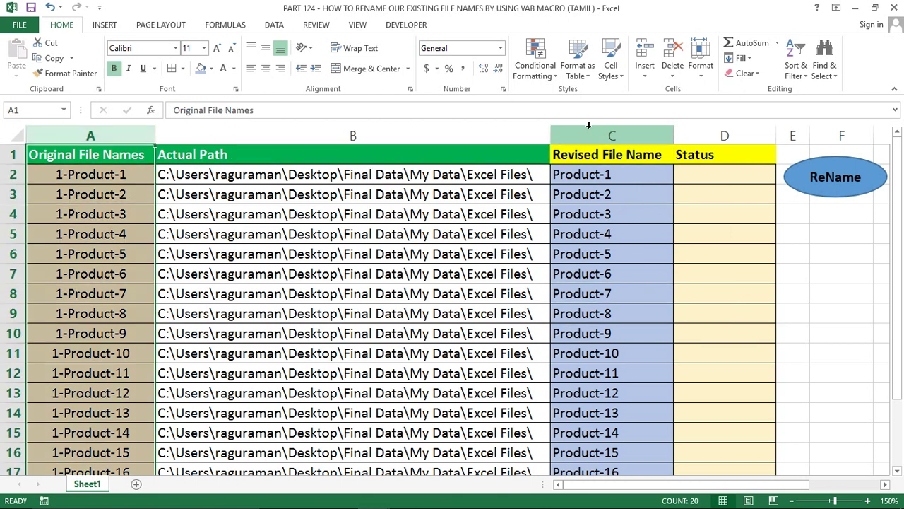
{"action": "key", "text": "ctrl+Home"}
Compare files 1-Product-1 to 1-Product-3 in Explorer against the sheet's Original and Revised name columns
{"action": "key", "text": "alt+Tab"}
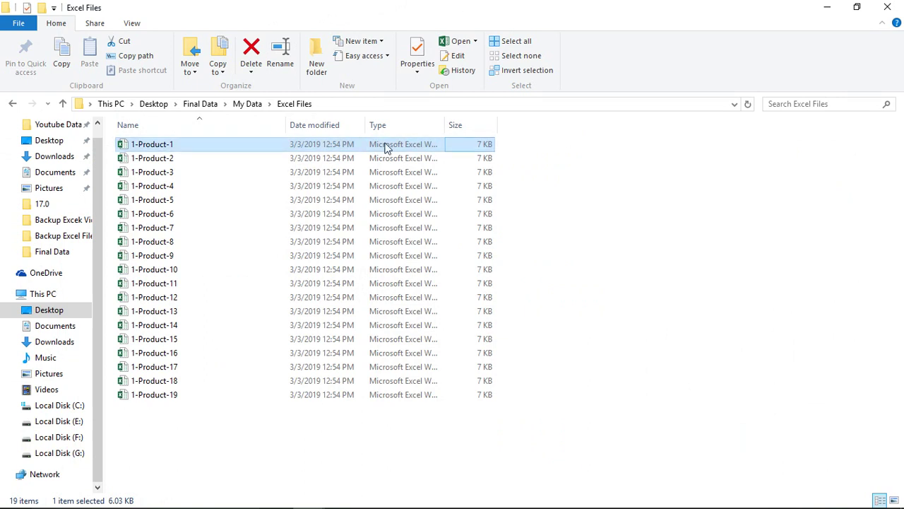
{"action": "left_click", "coordinate": [203, 158]}
{"action": "left_click", "coordinate": [181, 174], "text": "ctrl"}
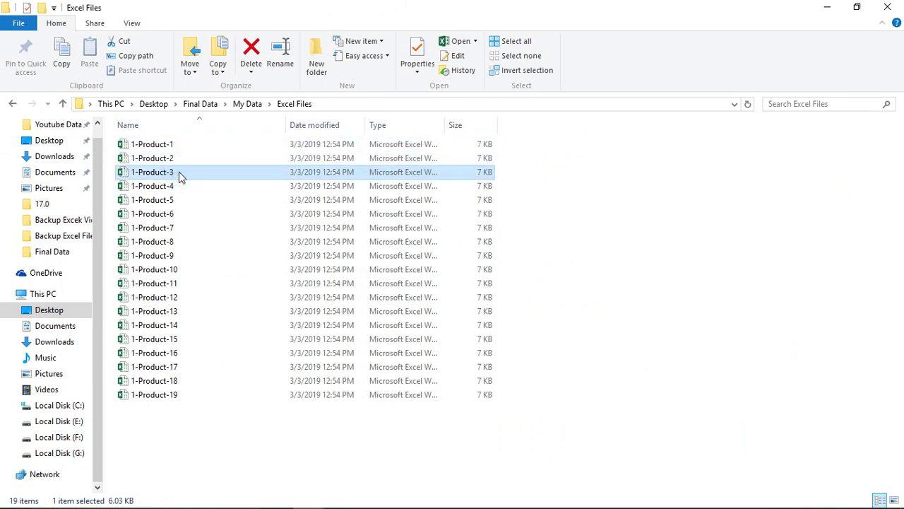
{"action": "key", "text": "alt+Tab"}
{"action": "left_click", "coordinate": [101, 134]}
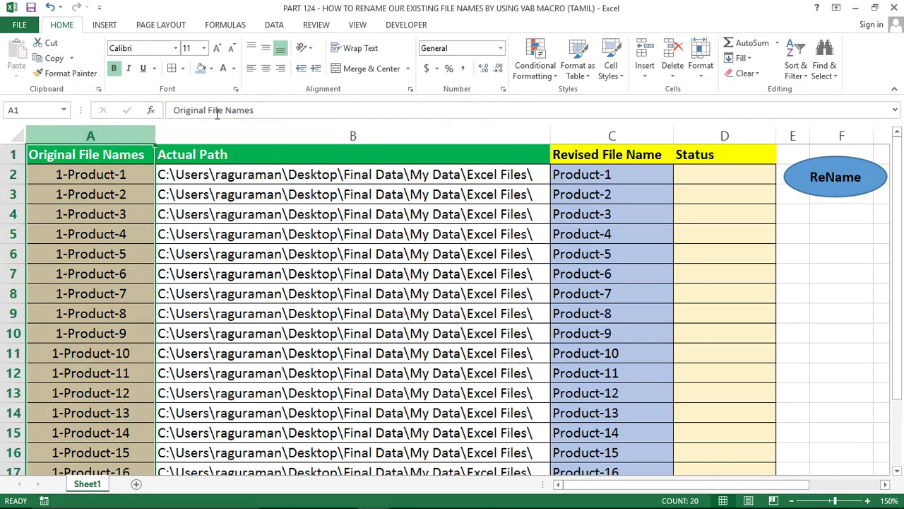
{"action": "left_click", "coordinate": [596, 135]}
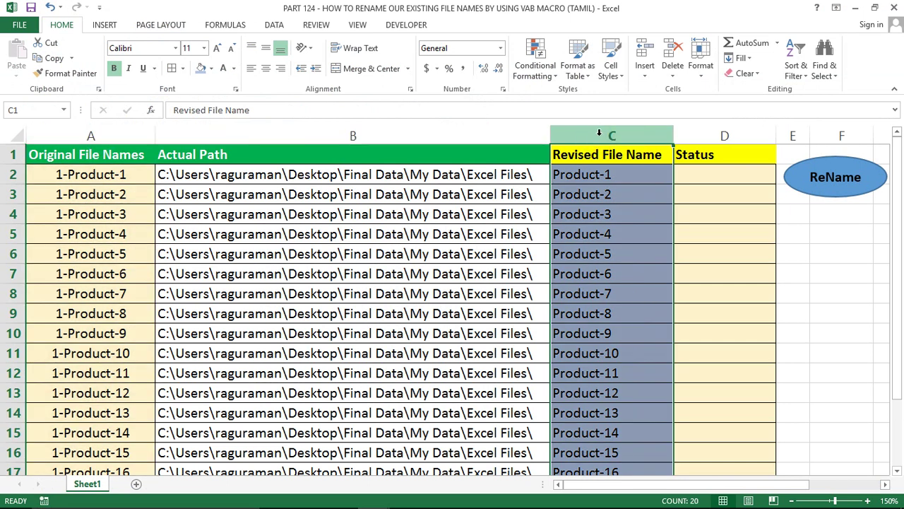
{"action": "left_click", "coordinate": [693, 212]}
{"action": "key", "text": "alt+Tab"}
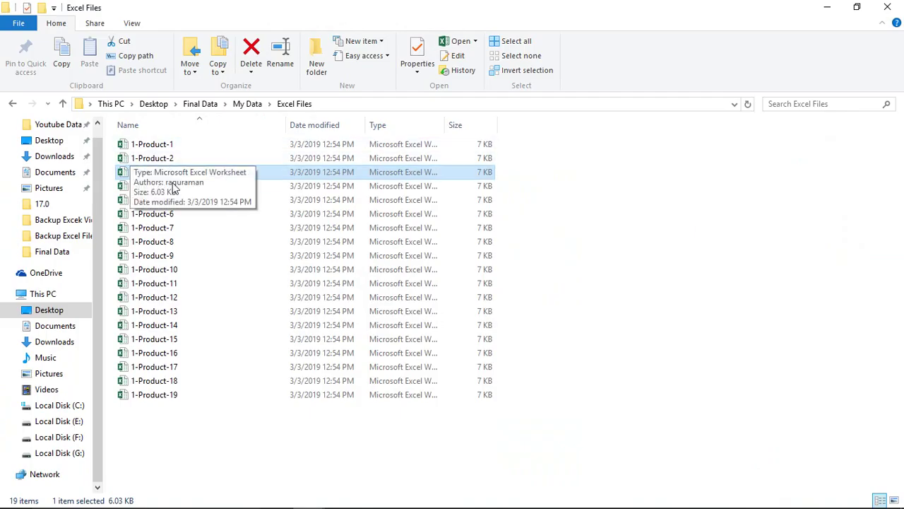
{"action": "left_click", "coordinate": [170, 146]}
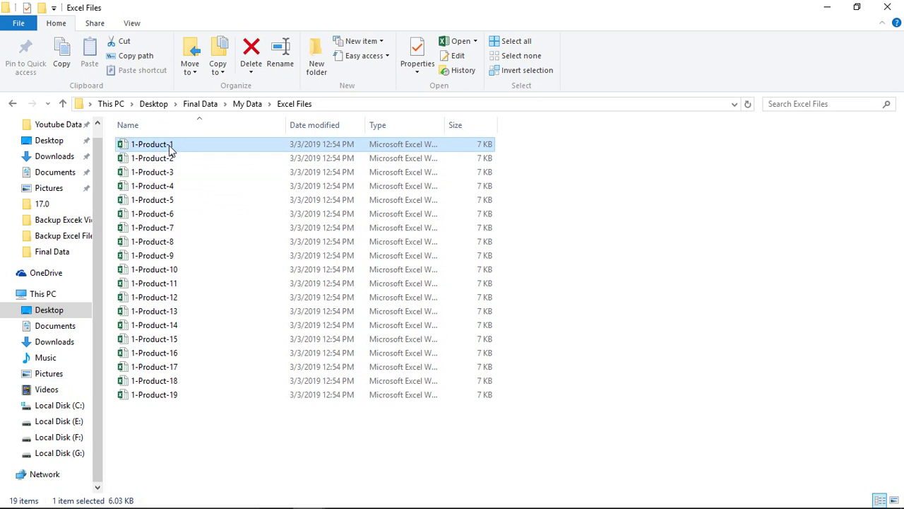
Return to the workbook and close the Research pane
{"action": "key", "text": "alt+Tab"}
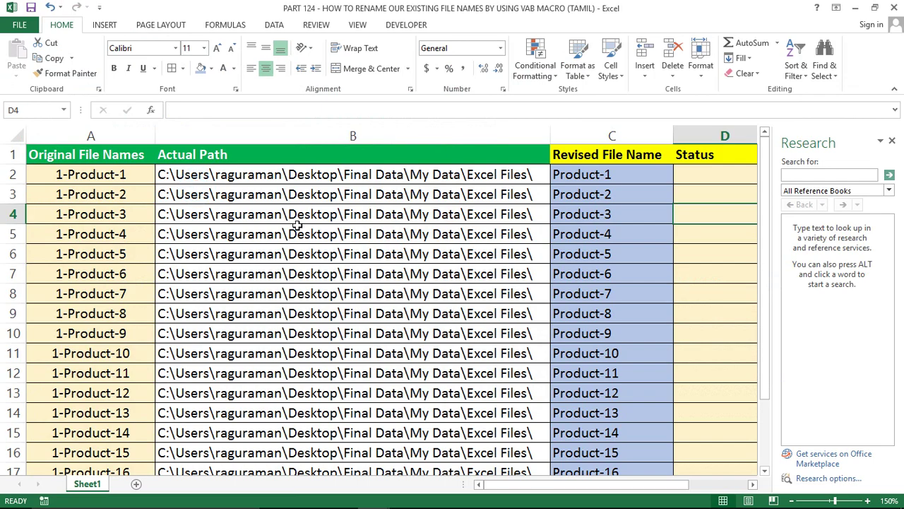
{"action": "left_click", "coordinate": [298, 231]}
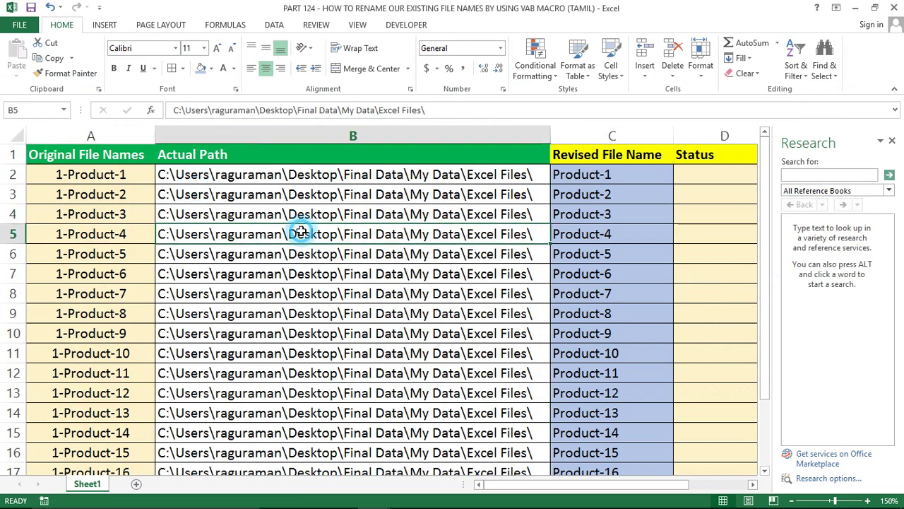
{"action": "left_click", "coordinate": [892, 144]}
{"action": "left_click", "coordinate": [676, 214]}
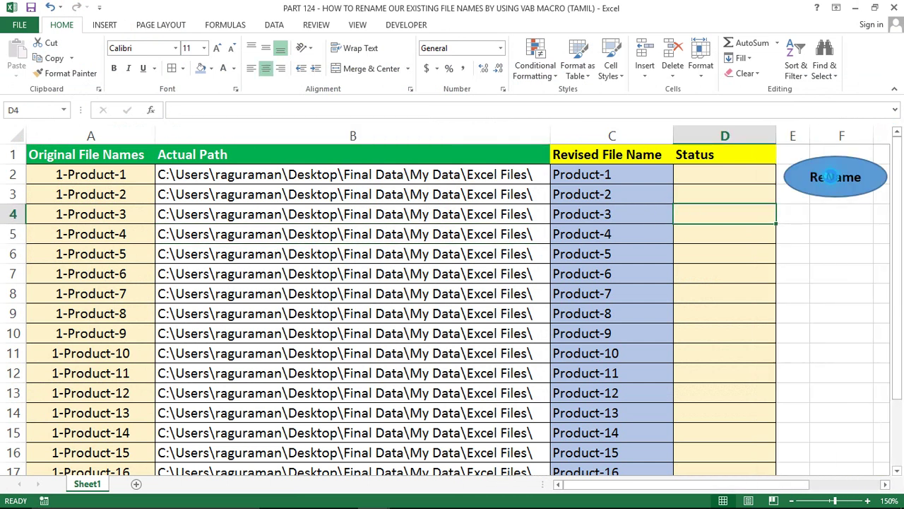
Run the ReName macro, dismiss both messages, and check D2 reads Not Completed, the rest Completed
{"action": "left_click", "coordinate": [831, 176]}
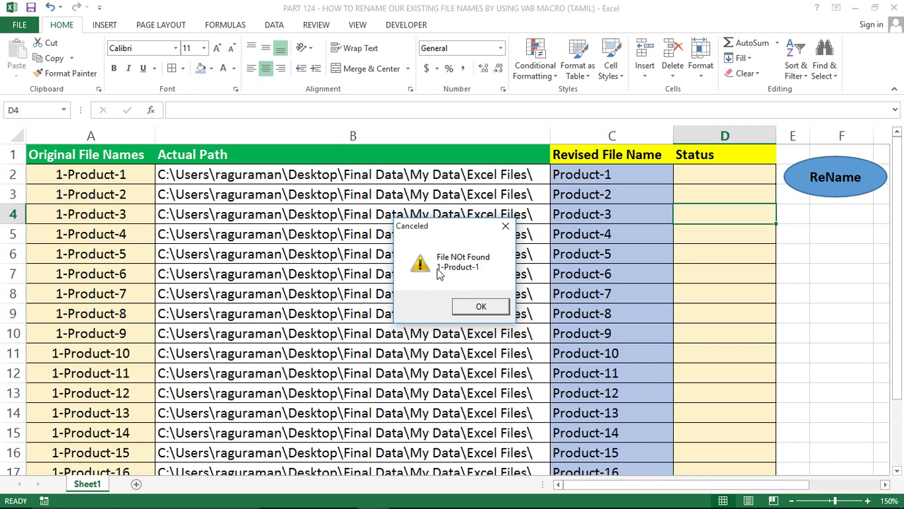
{"action": "left_click", "coordinate": [472, 306]}
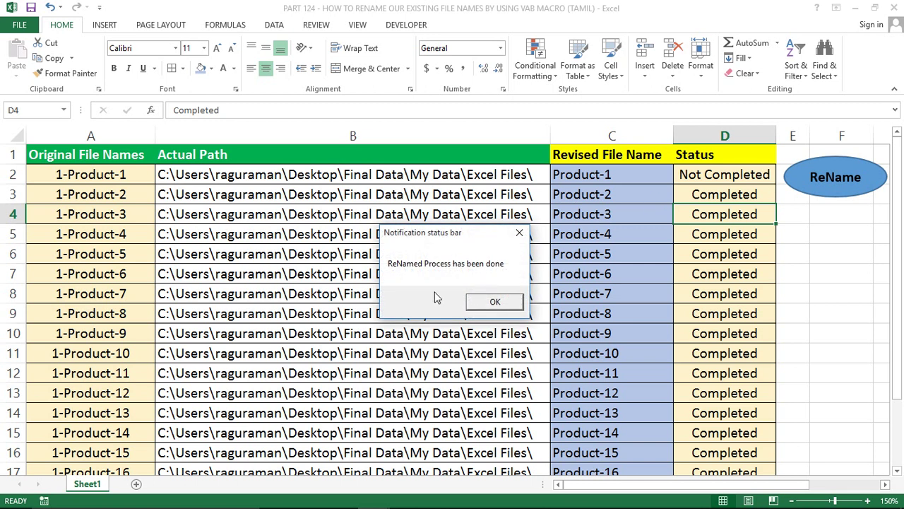
{"action": "left_click", "coordinate": [492, 300]}
{"action": "left_click", "coordinate": [724, 178]}
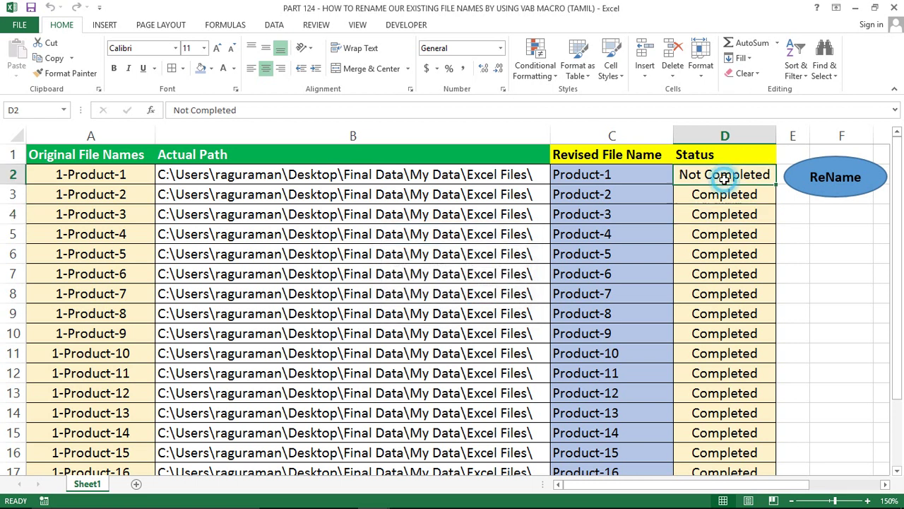
{"action": "left_click", "coordinate": [708, 198]}
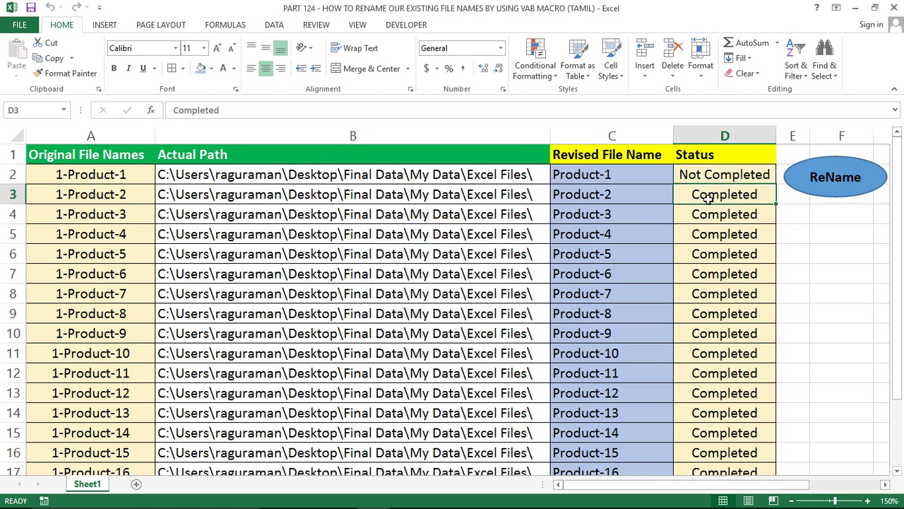
{"action": "key", "text": "ctrl+shift+Down"}
{"action": "key", "text": "ctrl+Up"}
{"action": "key", "text": "Down"}
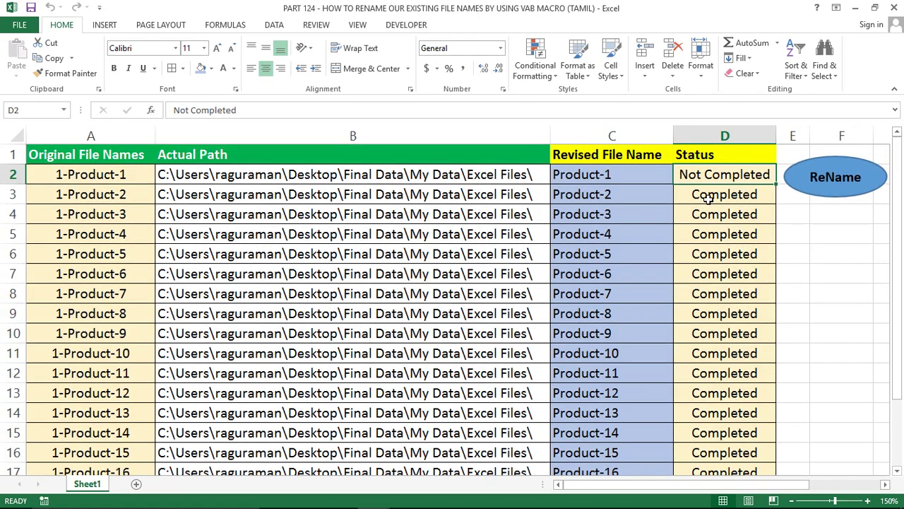
{"action": "key", "text": "alt+Tab"}
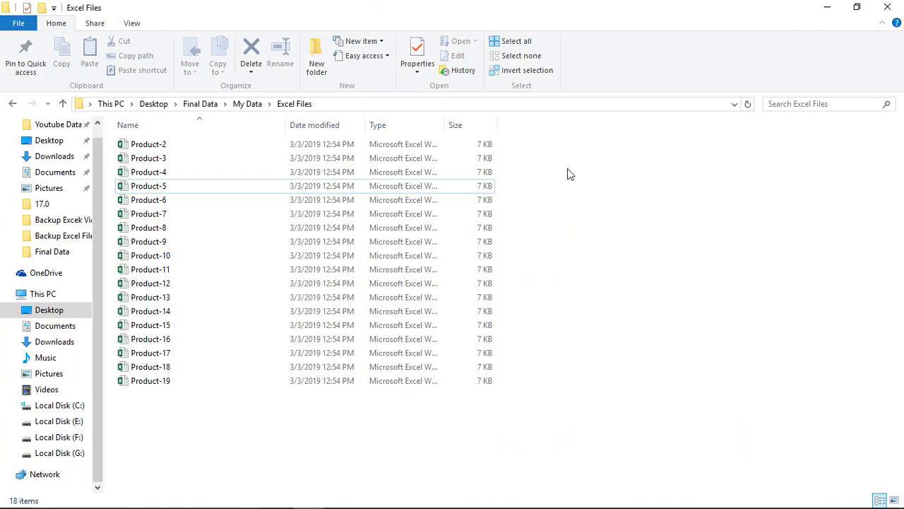
Duplicate the Product-2 file in the Excel Files folder
{"action": "left_click", "coordinate": [149, 146]}
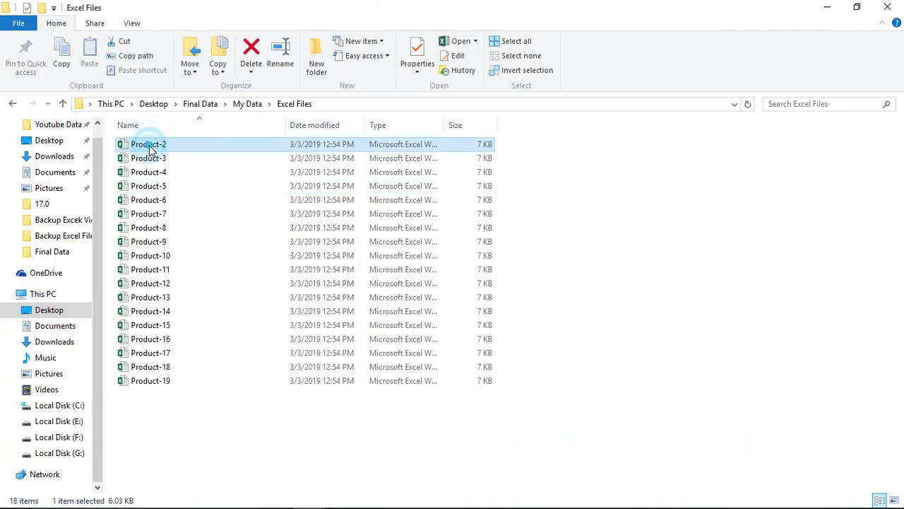
{"action": "key", "text": "ctrl+c"}
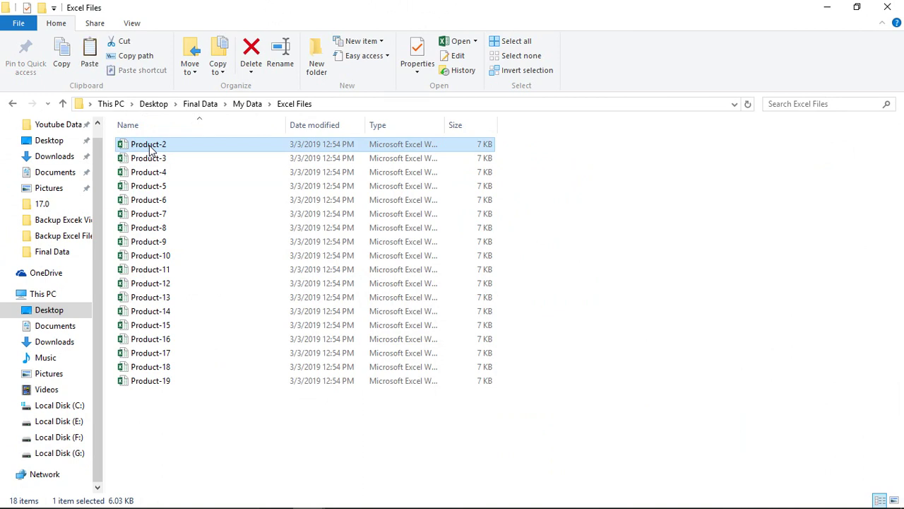
{"action": "key", "text": "ctrl+v"}
Rename 'Product-2 - Copy' to Product-1
{"action": "key", "text": "F2"}
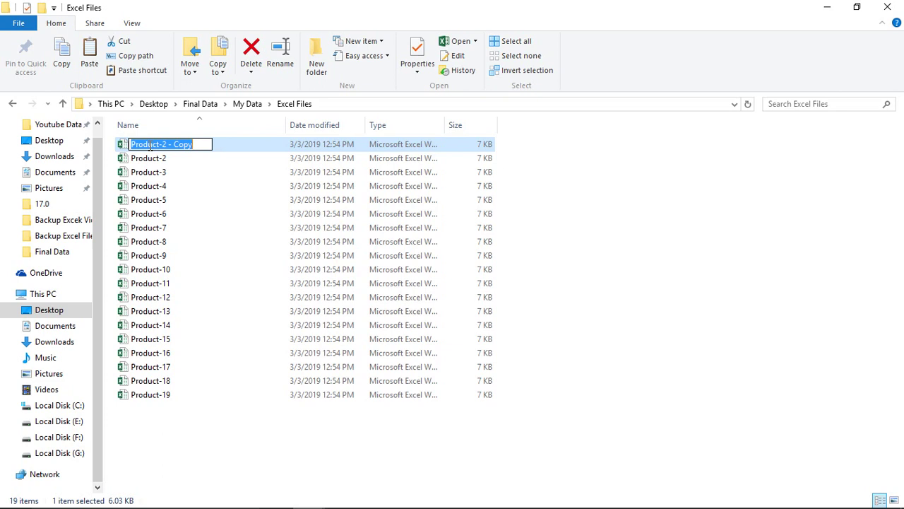
{"action": "left_click", "coordinate": [203, 144]}
{"action": "key", "text": "ctrl+a"}
{"action": "key", "text": "BackSpace"}
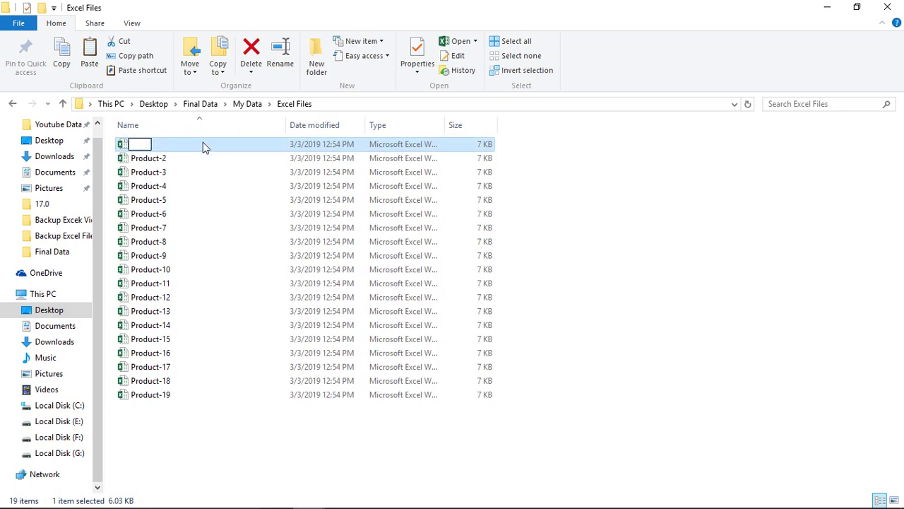
{"action": "key", "text": "ctrl+z"}
{"action": "left_click", "coordinate": [204, 143]}
{"action": "key", "text": "BackSpace"}
{"action": "key", "text": "BackSpace"}
{"action": "key", "text": "BackSpace"}
{"action": "key", "text": "BackSpace"}
{"action": "key", "text": "BackSpace"}
{"action": "key", "text": "BackSpace"}
{"action": "type", "text": "1"}
{"action": "key", "text": "Return"}
{"action": "key", "text": "alt+Tab"}
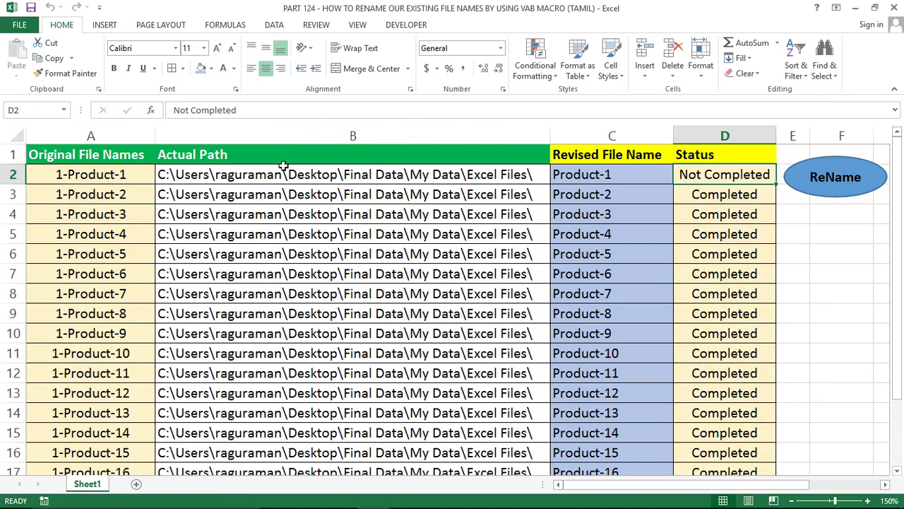
Clear the Status values in D2:D20
{"action": "left_click", "coordinate": [696, 215]}
{"action": "key", "text": "ctrl+Up"}
{"action": "key", "text": "Down"}
{"action": "key", "text": "ctrl+shift+Down"}
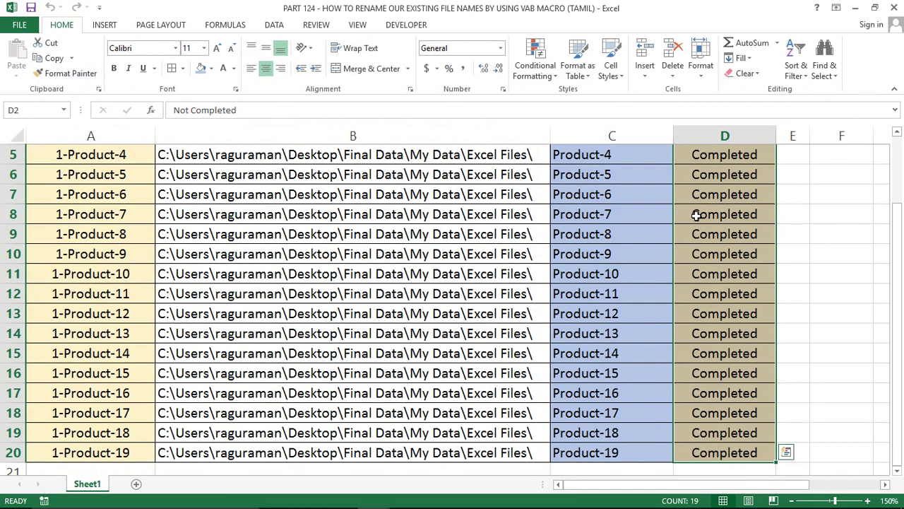
{"action": "key", "text": "Delete"}
Copy the original file names in A2:A20
{"action": "scroll", "coordinate": [696, 216], "scroll_direction": "up", "scroll_amount": 2}
{"action": "key", "text": "ctrl+Up"}
{"action": "key", "text": "Left"}
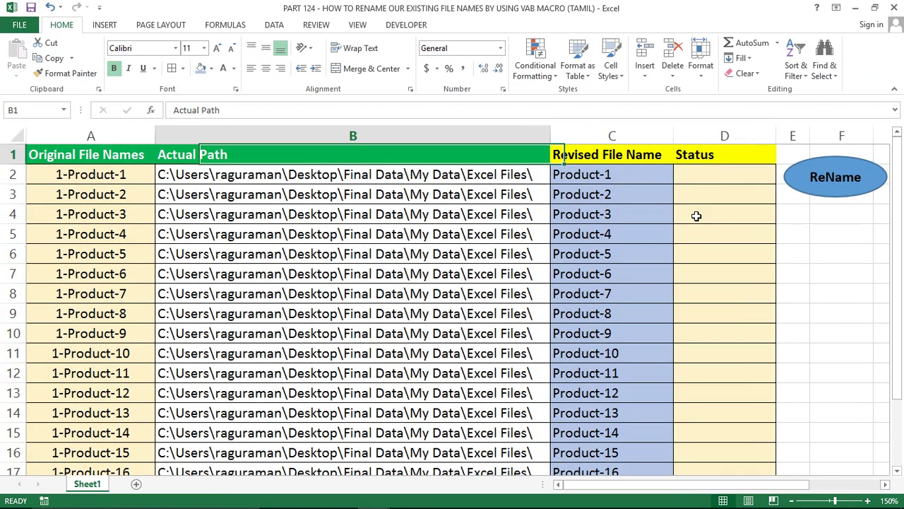
{"action": "key", "text": "Down"}
{"action": "key", "text": "ctrl+shift+Down"}
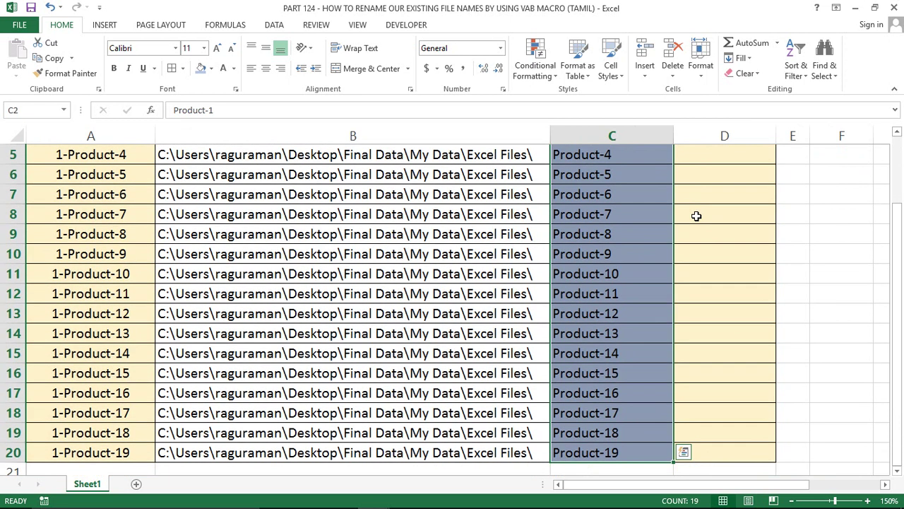
{"action": "key", "text": "ctrl+q"}
{"action": "key", "text": "ctrl+Up"}
{"action": "key", "text": "ctrl+Left"}
{"action": "key", "text": "Down"}
{"action": "key", "text": "ctrl+shift+Down"}
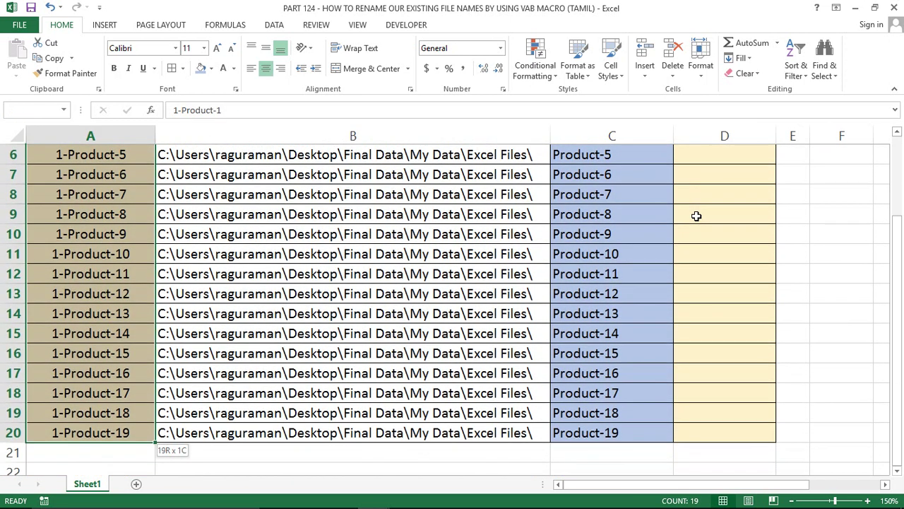
{"action": "key", "text": "ctrl+c"}
Paste the original names as values into D2:D20 as a temporary copy
{"action": "key", "text": "ctrl+Up"}
{"action": "key", "text": "Right"}
{"action": "key", "text": "ctrl+Right"}
{"action": "key", "text": "Right"}
{"action": "key", "text": "Left"}
{"action": "key", "text": "Down"}
{"action": "key", "text": "alt+e"}
{"action": "key", "text": "s"}
{"action": "key", "text": "Return"}
{"action": "key", "text": "Right"}
Copy the revised names C2:C20 and paste them as values into A2:A20
{"action": "key", "text": "Left"}
{"action": "key", "text": "Left"}
{"action": "key", "text": "ctrl+shift+Down"}
{"action": "key", "text": "ctrl+c"}
{"action": "key", "text": "ctrl+Up"}
{"action": "key", "text": "Left"}
{"action": "key", "text": "Left"}
{"action": "key", "text": "Down"}
{"action": "key", "text": "alt+e"}
{"action": "key", "text": "s"}
{"action": "key", "text": "v"}
{"action": "key", "text": "Return"}
Copy the temporary names D2:D20 and paste them as values into C2:C20
{"action": "key", "text": "Right"}
{"action": "key", "text": "Right"}
{"action": "key", "text": "Right"}
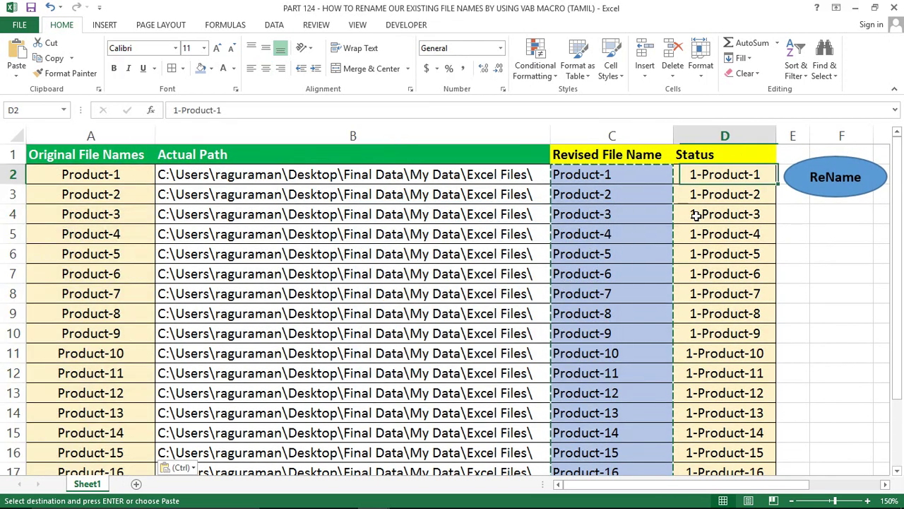
{"action": "key", "text": "ctrl+shift+Down"}
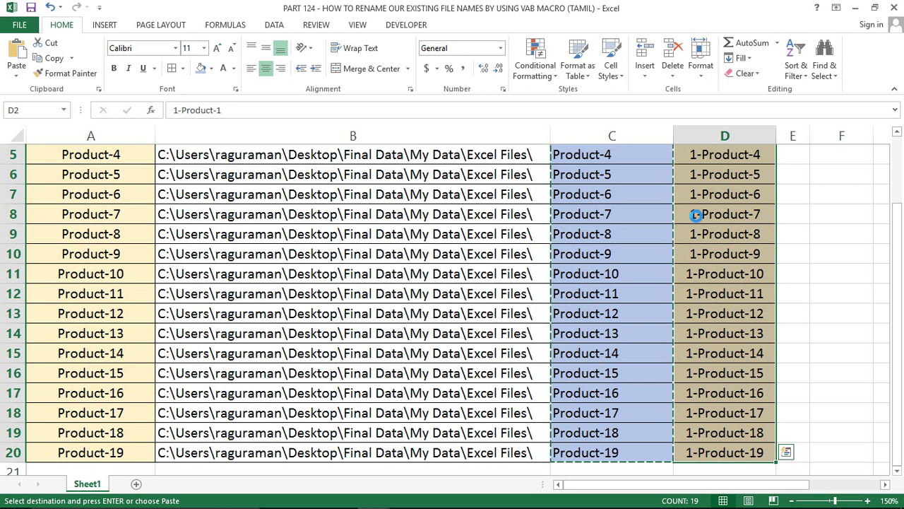
{"action": "key", "text": "ctrl+c"}
{"action": "key", "text": "ctrl+Up"}
{"action": "key", "text": "Left"}
{"action": "key", "text": "Down"}
{"action": "key", "text": "alt+e"}
{"action": "key", "text": "s"}
{"action": "key", "text": "v"}
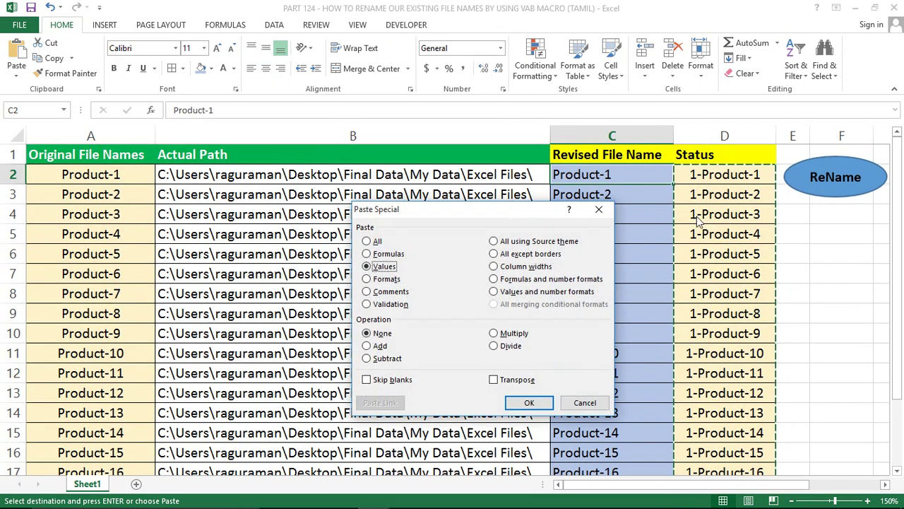
{"action": "key", "text": "Return"}
Clear the temporary names from D2:D20
{"action": "key", "text": "Right"}
{"action": "key", "text": "ctrl+shift+Down"}
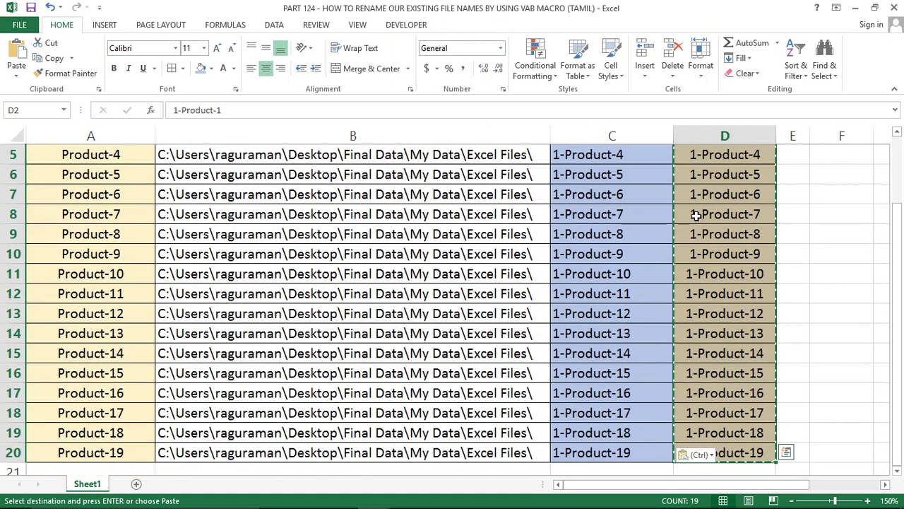
{"action": "key", "text": "Delete"}
{"action": "key", "text": "Up"}
{"action": "key", "text": "Left"}
{"action": "key", "text": "Left"}
Check the Product-1 names in column A and 1-Product-1 names in column C, then open the VBA editor with Alt+F11
{"action": "key", "text": "Down"}
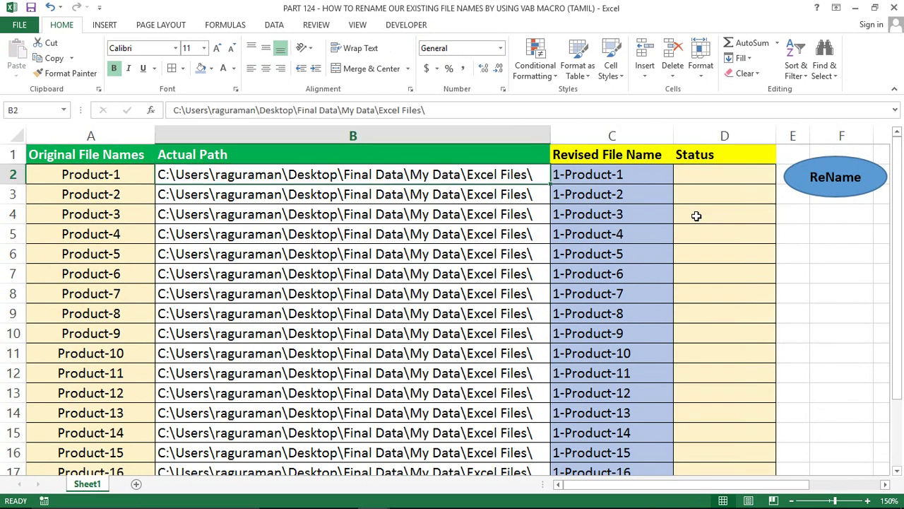
{"action": "left_click", "coordinate": [637, 262]}
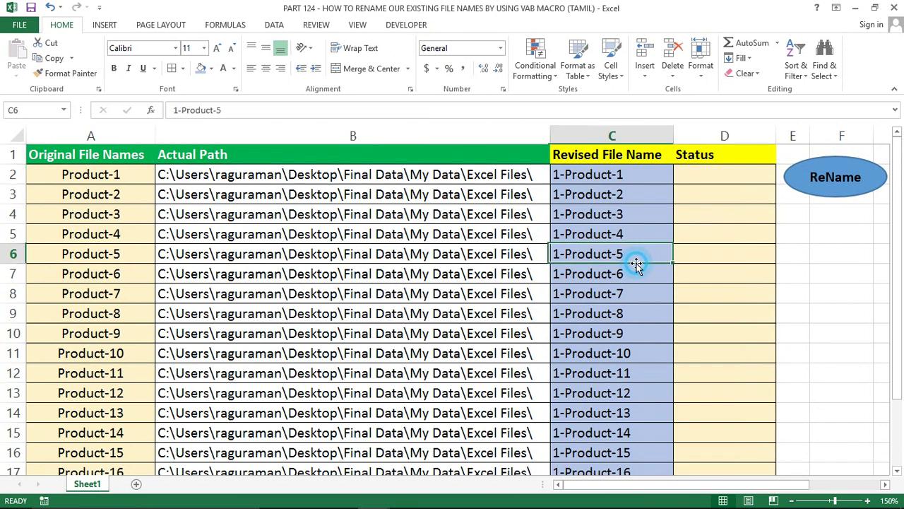
{"action": "left_click", "coordinate": [400, 259]}
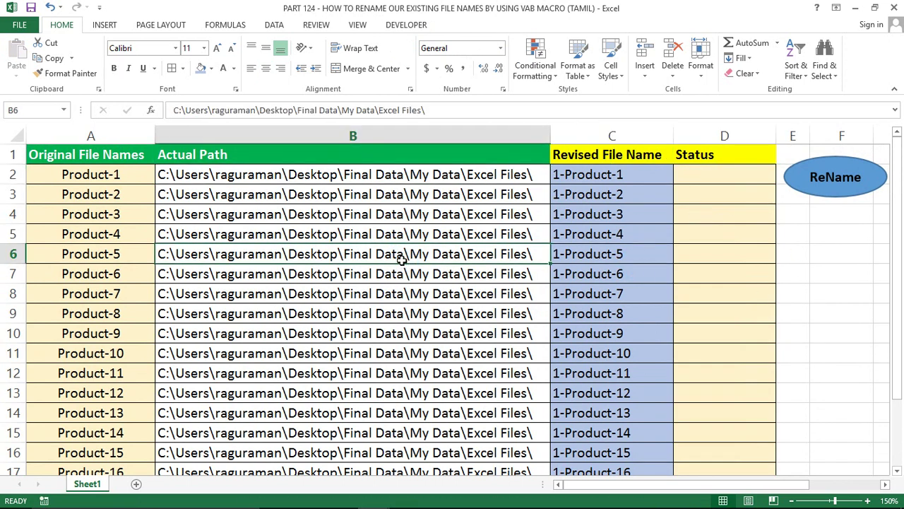
{"action": "left_click", "coordinate": [78, 137]}
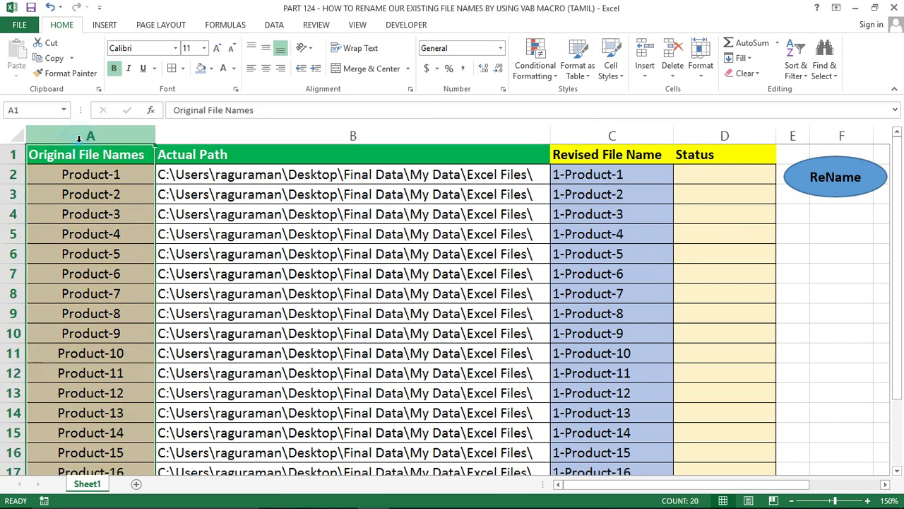
{"action": "left_click", "coordinate": [598, 136]}
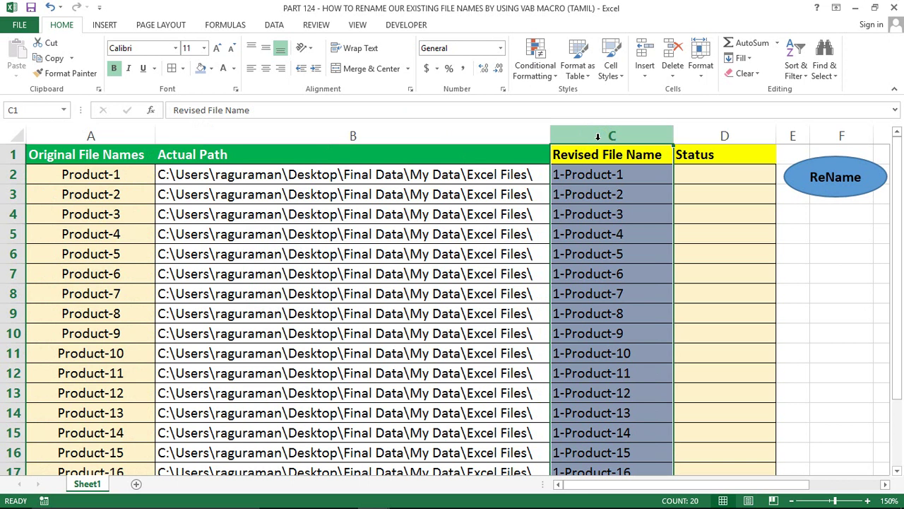
{"action": "left_click", "coordinate": [604, 170]}
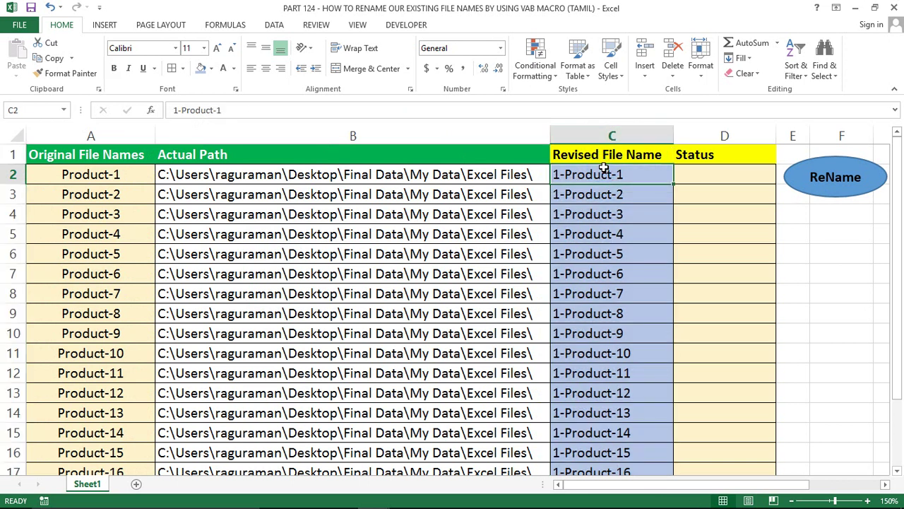
{"action": "key", "text": "alt+F11"}
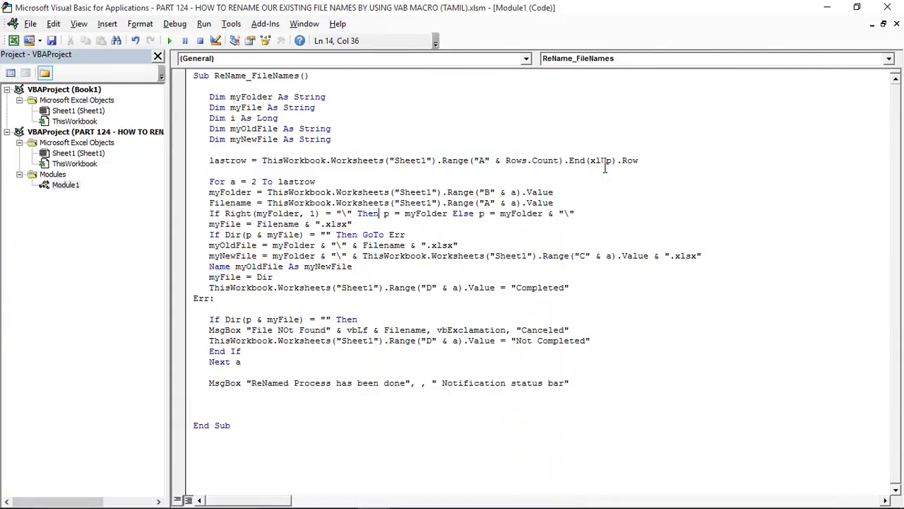
Select Module1, close Book1 with Don't Save, and return to the VBA editor
{"action": "left_click", "coordinate": [65, 187]}
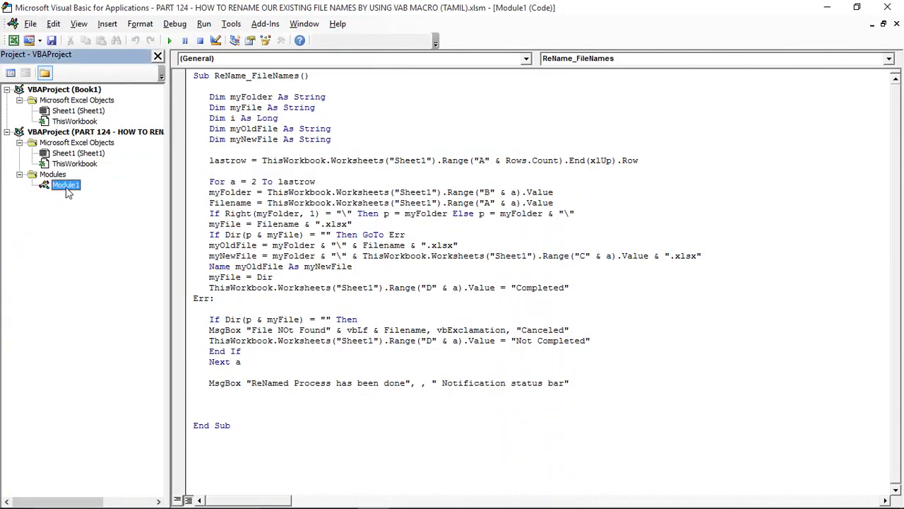
{"action": "key", "text": "alt+Tab"}
{"action": "key", "text": "alt+Tab"}
{"action": "key", "text": "alt+Tab"}
{"action": "key", "text": "alt+Tab"}
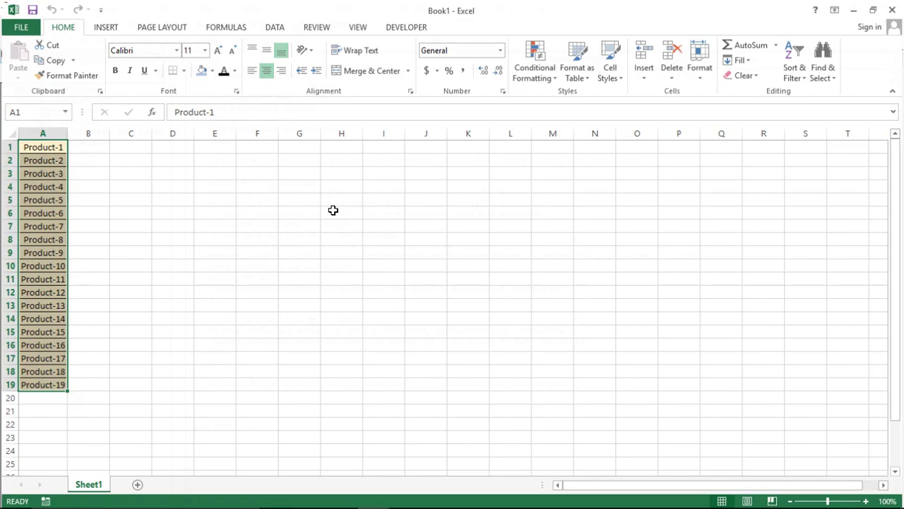
{"action": "left_click", "coordinate": [508, 197]}
{"action": "left_click", "coordinate": [896, 9]}
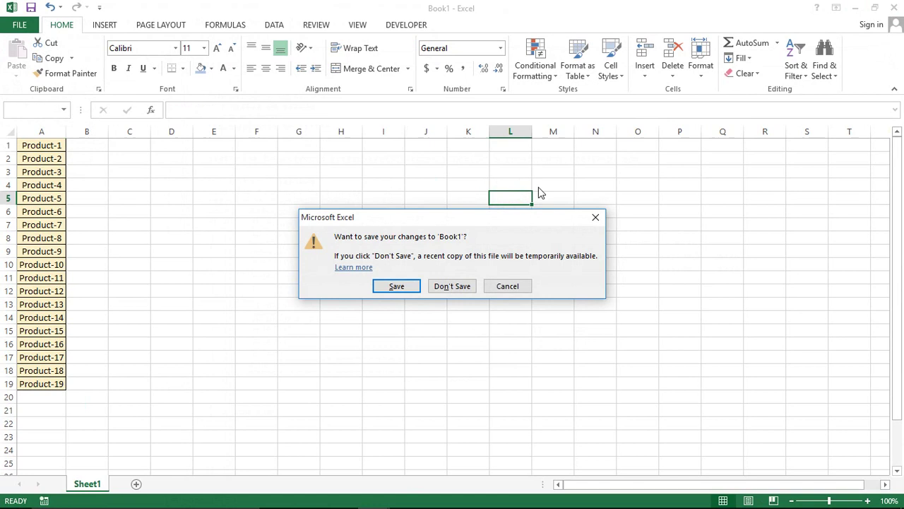
{"action": "left_click", "coordinate": [453, 284]}
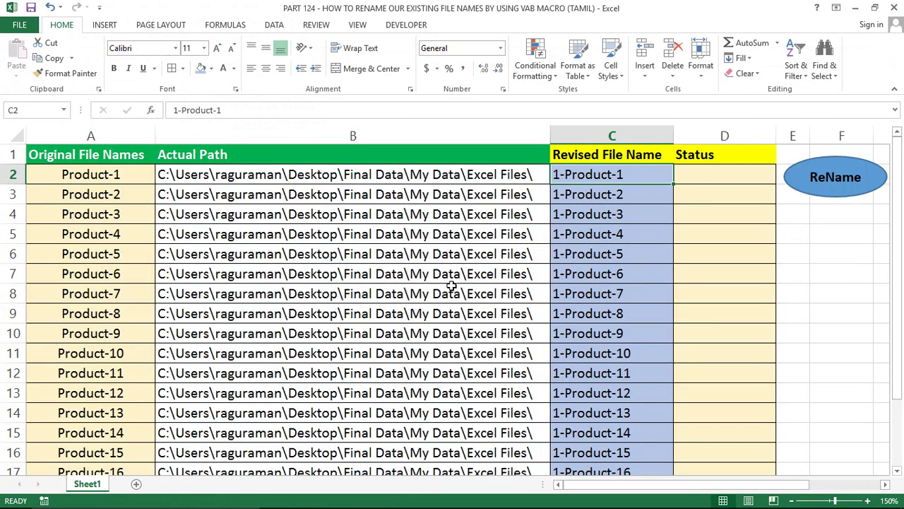
{"action": "key", "text": "alt+F11"}
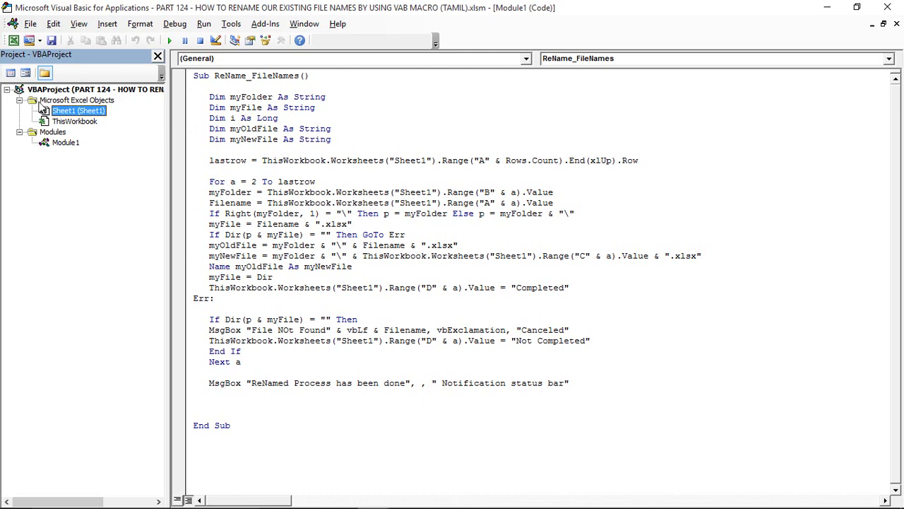
{"action": "double_click", "coordinate": [64, 144]}
{"action": "left_click", "coordinate": [262, 84]}
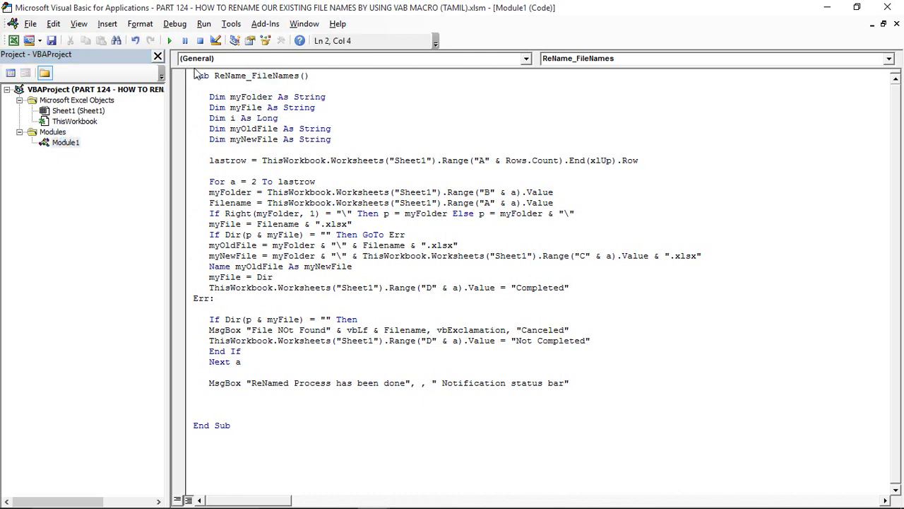
{"action": "left_click_drag", "start_coordinate": [215, 73], "coordinate": [311, 75]}
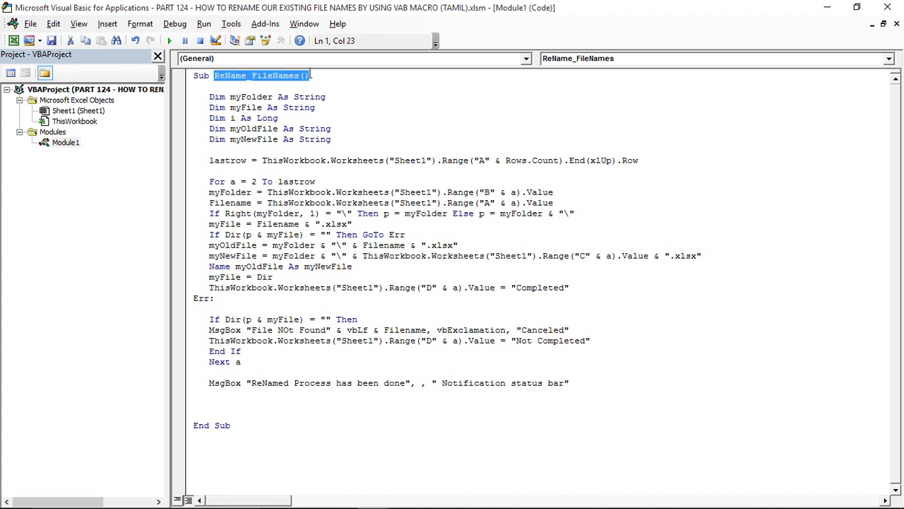
{"action": "left_click", "coordinate": [265, 106]}
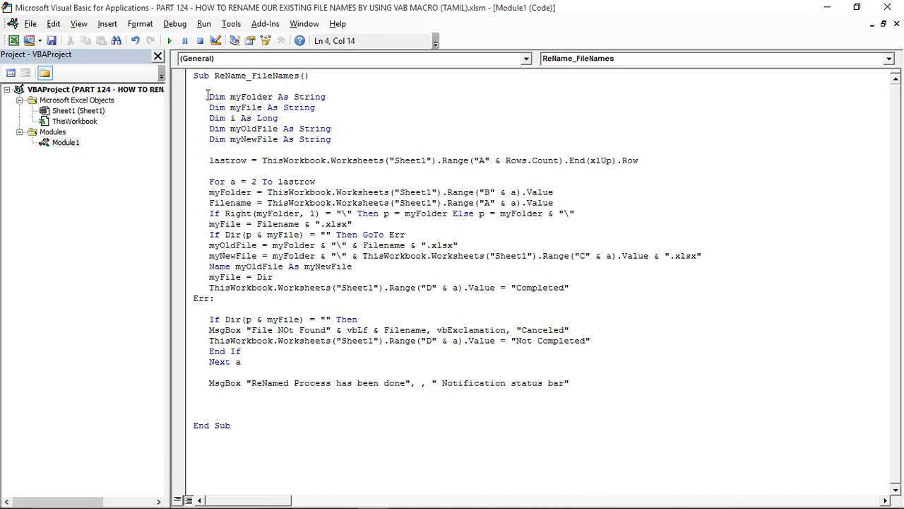
{"action": "left_click_drag", "start_coordinate": [210, 97], "coordinate": [348, 137]}
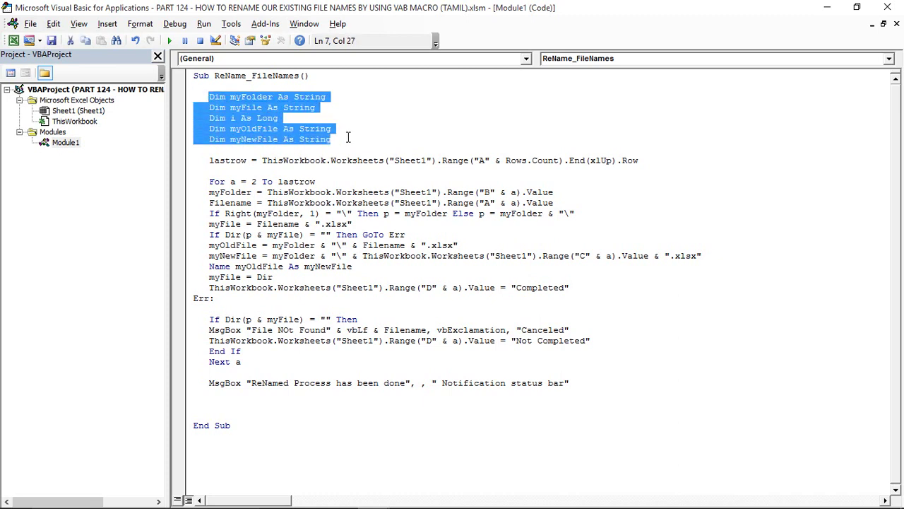
{"action": "left_click", "coordinate": [242, 96]}
{"action": "left_click", "coordinate": [301, 97]}
{"action": "left_click", "coordinate": [241, 107]}
{"action": "left_click", "coordinate": [321, 97]}
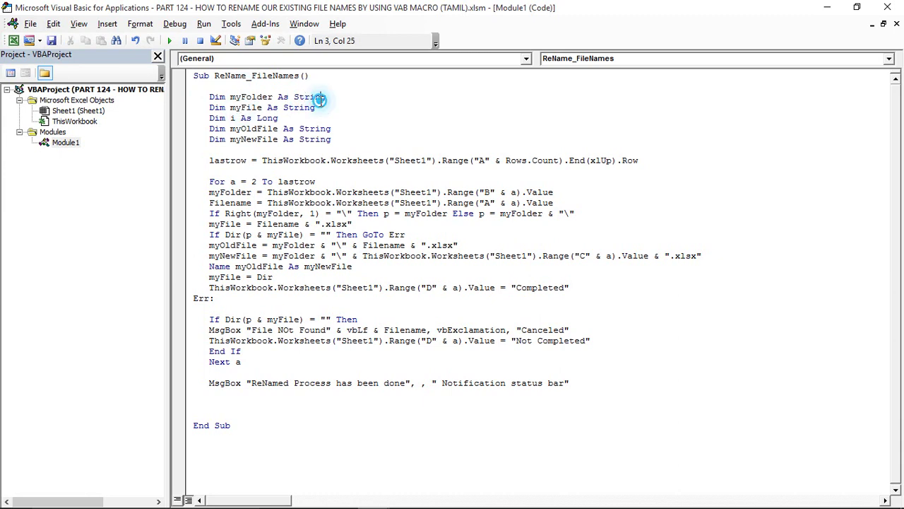
{"action": "left_click", "coordinate": [234, 117]}
{"action": "left_click", "coordinate": [262, 119]}
{"action": "left_click", "coordinate": [239, 125]}
{"action": "double_click", "coordinate": [232, 119]}
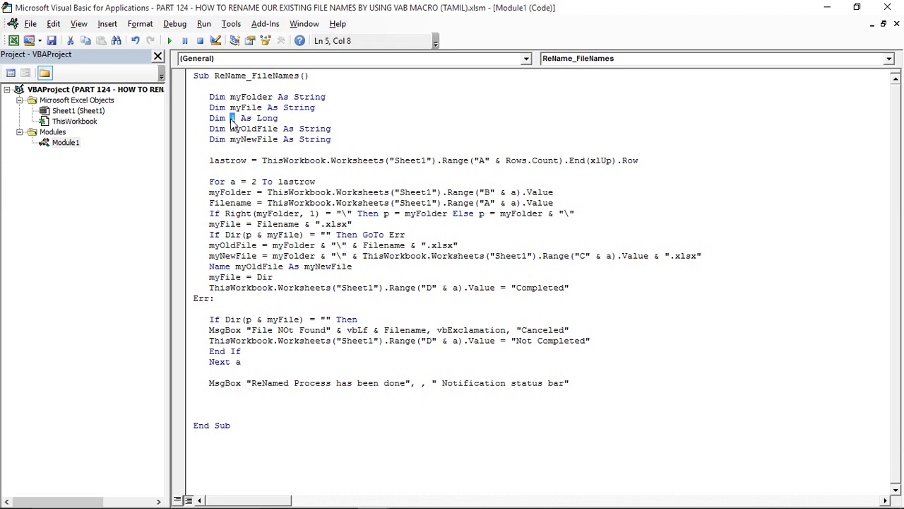
{"action": "left_click", "coordinate": [235, 119]}
{"action": "double_click", "coordinate": [233, 118]}
{"action": "left_click", "coordinate": [233, 125]}
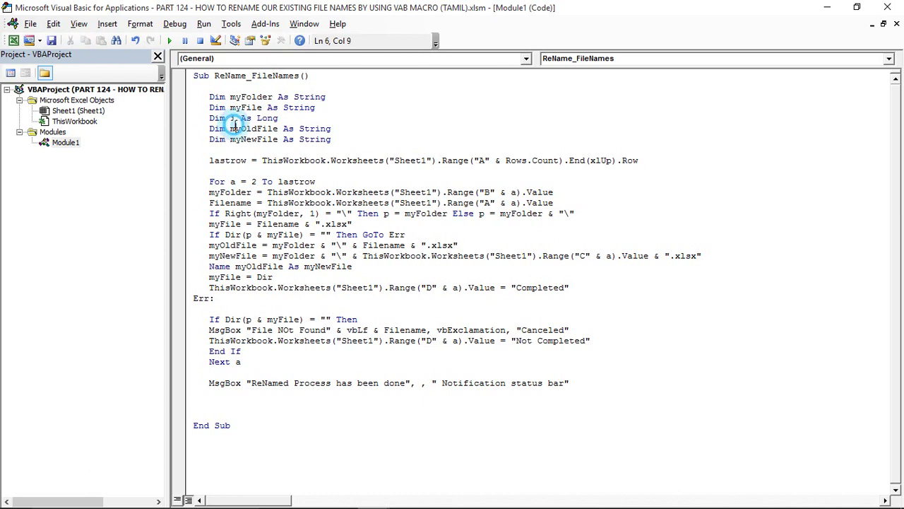
{"action": "left_click_drag", "start_coordinate": [209, 128], "coordinate": [330, 131]}
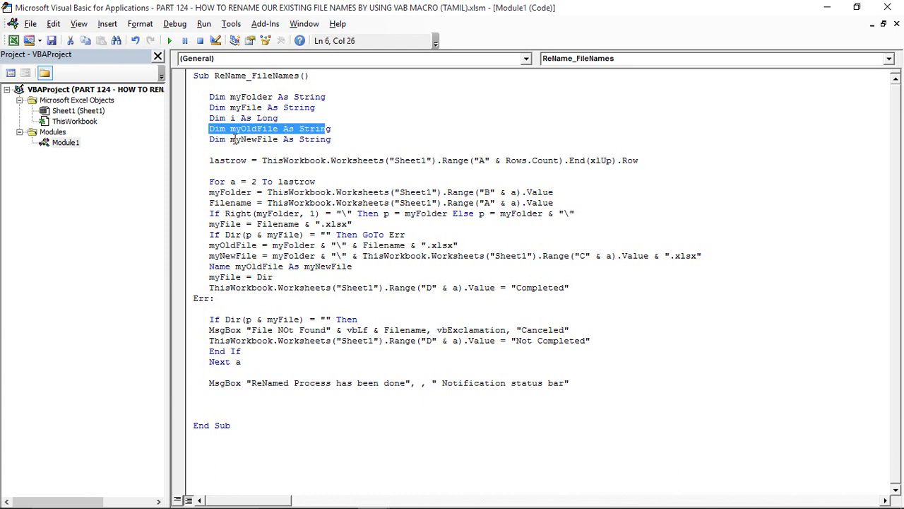
{"action": "left_click", "coordinate": [274, 161]}
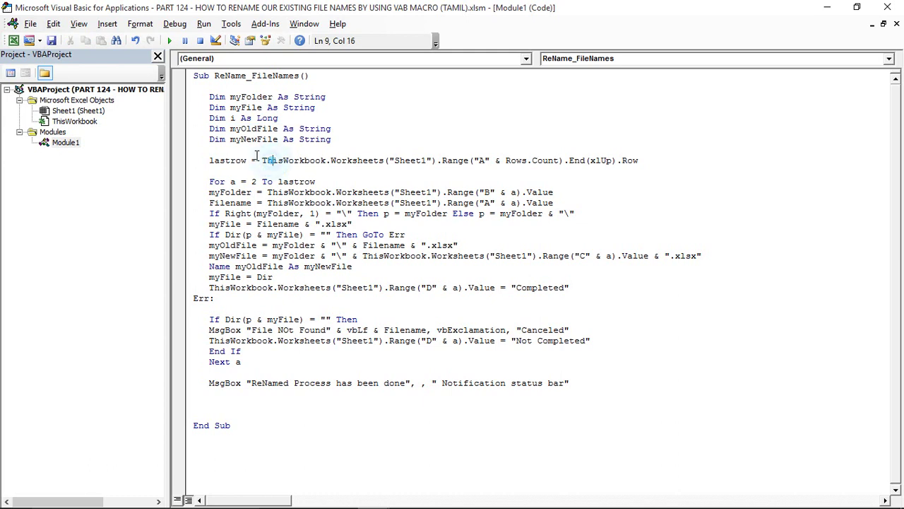
{"action": "double_click", "coordinate": [249, 130]}
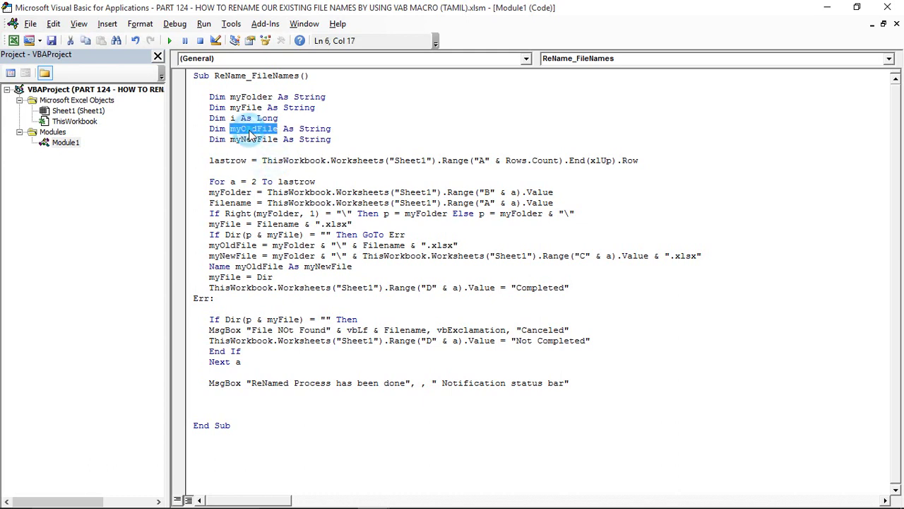
{"action": "double_click", "coordinate": [225, 159]}
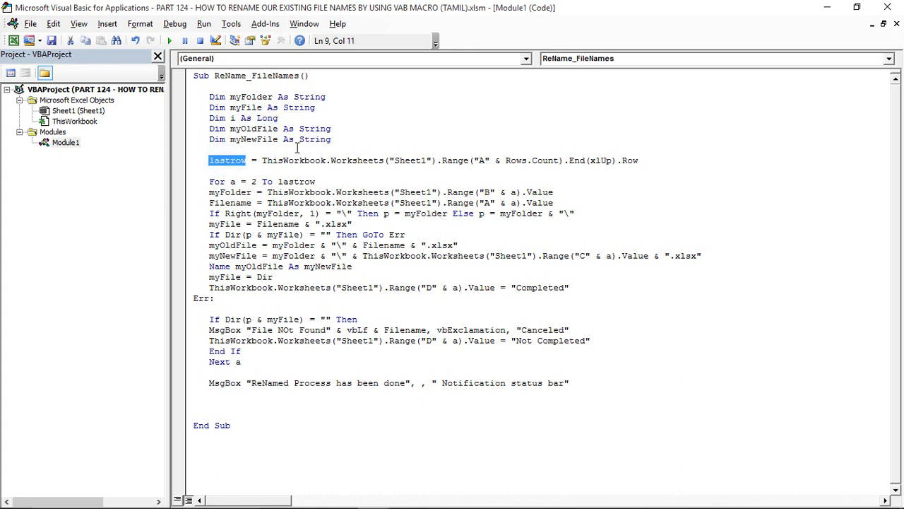
{"action": "left_click_drag", "start_coordinate": [262, 160], "coordinate": [442, 159]}
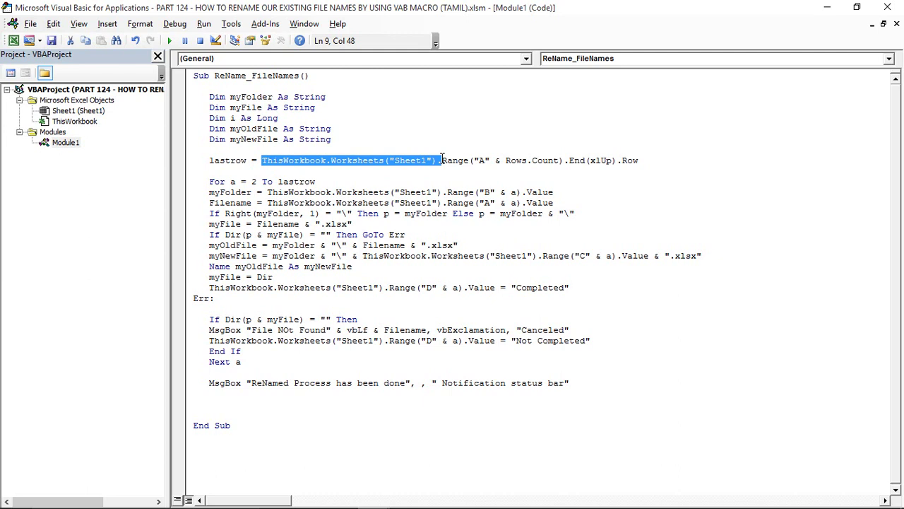
{"action": "key", "text": "alt+Tab"}
{"action": "left_click", "coordinate": [160, 360]}
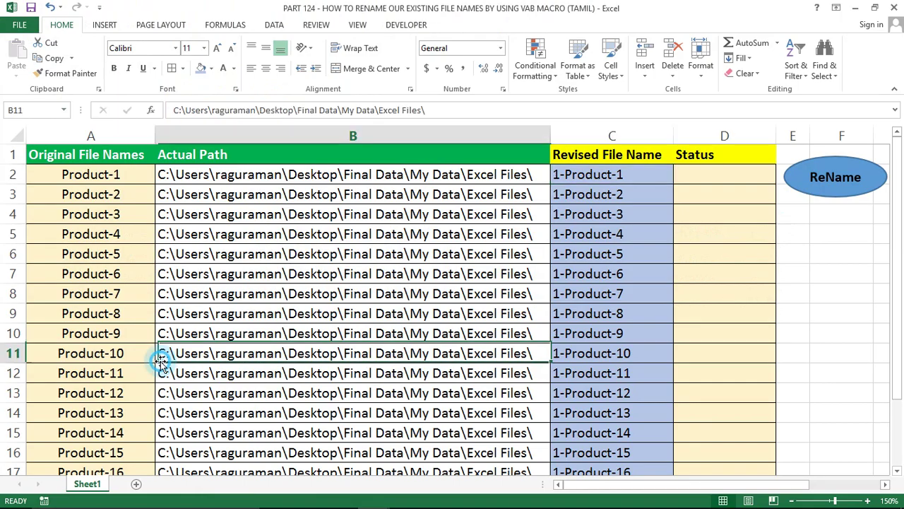
{"action": "key", "text": "alt+Tab"}
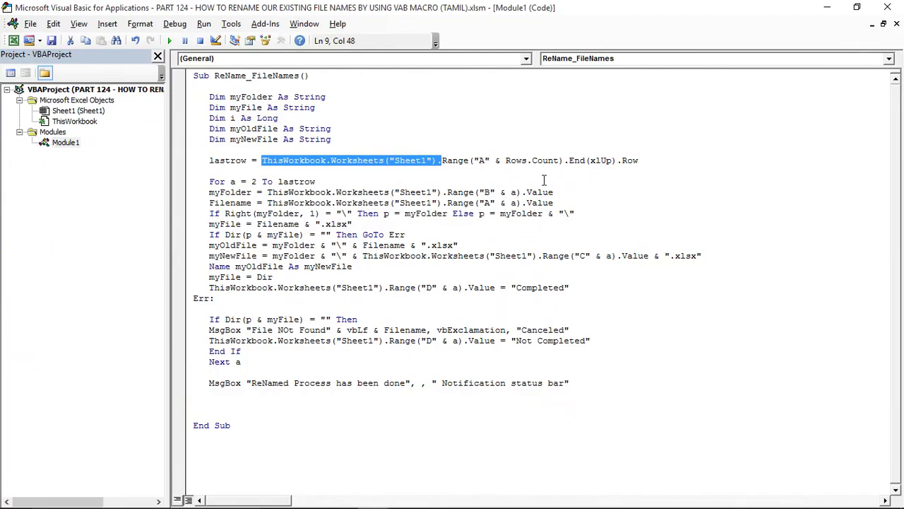
{"action": "left_click", "coordinate": [427, 161]}
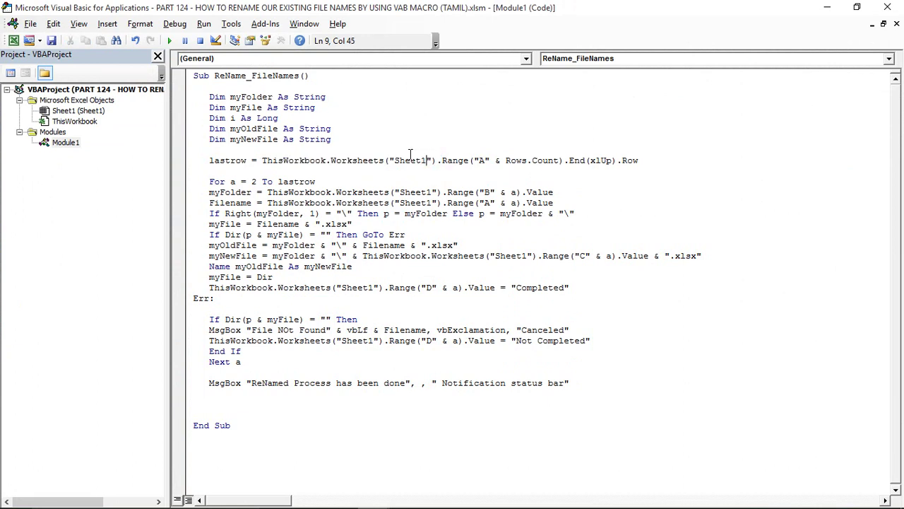
{"action": "left_click_drag", "start_coordinate": [263, 160], "coordinate": [424, 160]}
{"action": "left_click", "coordinate": [432, 160]}
{"action": "double_click", "coordinate": [244, 160]}
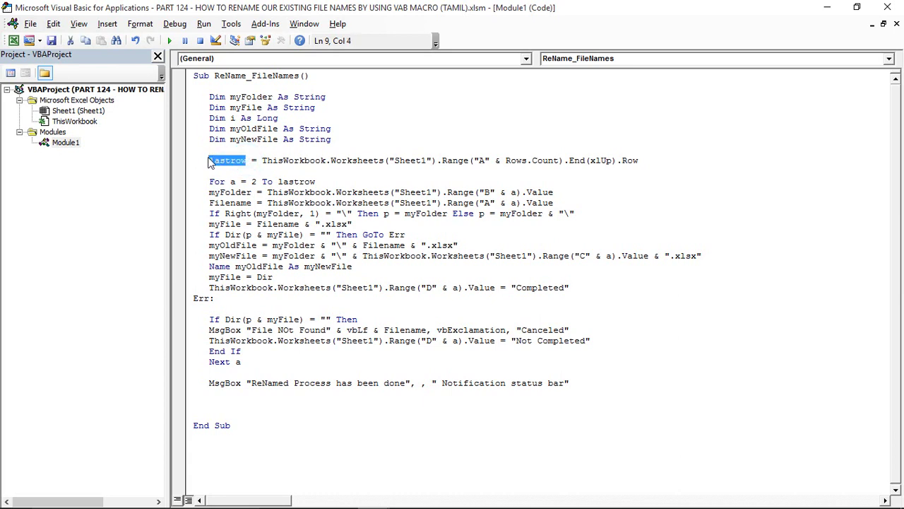
{"action": "left_click", "coordinate": [439, 160]}
{"action": "key", "text": "alt+Tab"}
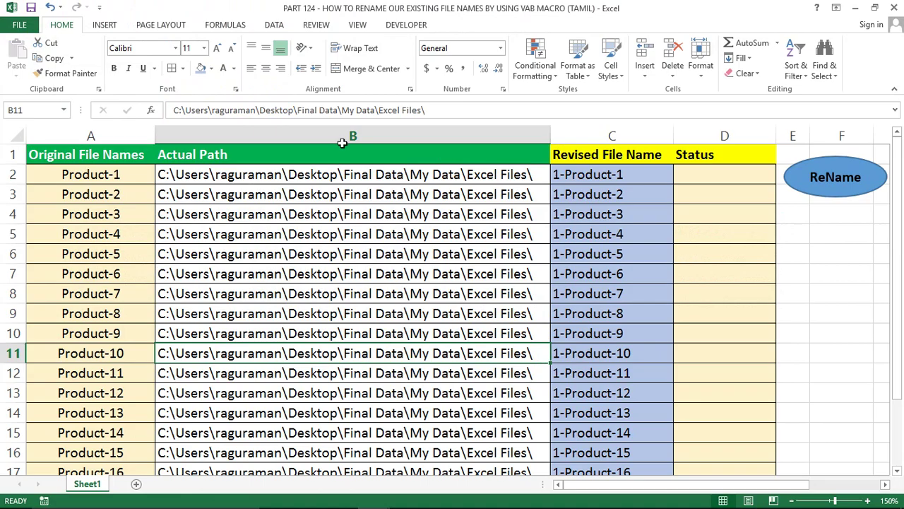
{"action": "left_click", "coordinate": [101, 140]}
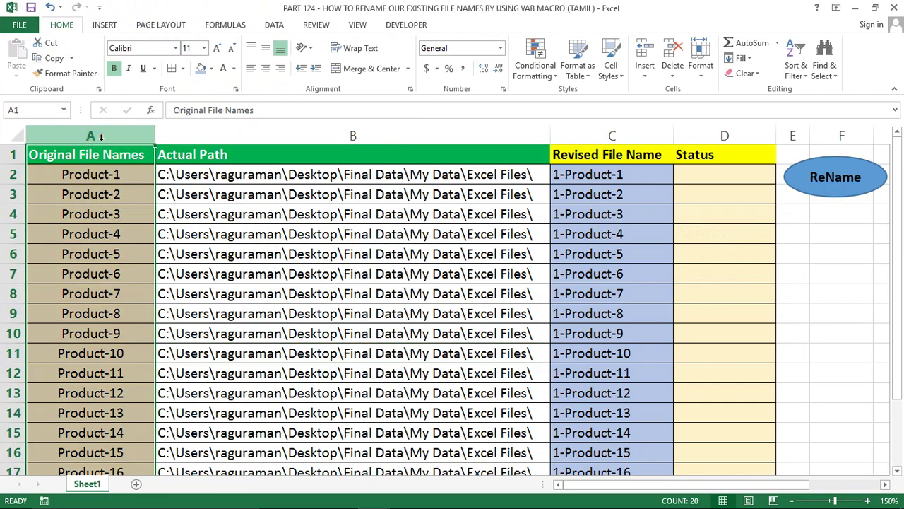
{"action": "key", "text": "alt+Tab"}
{"action": "left_click", "coordinate": [622, 161]}
{"action": "key", "text": "alt+Tab"}
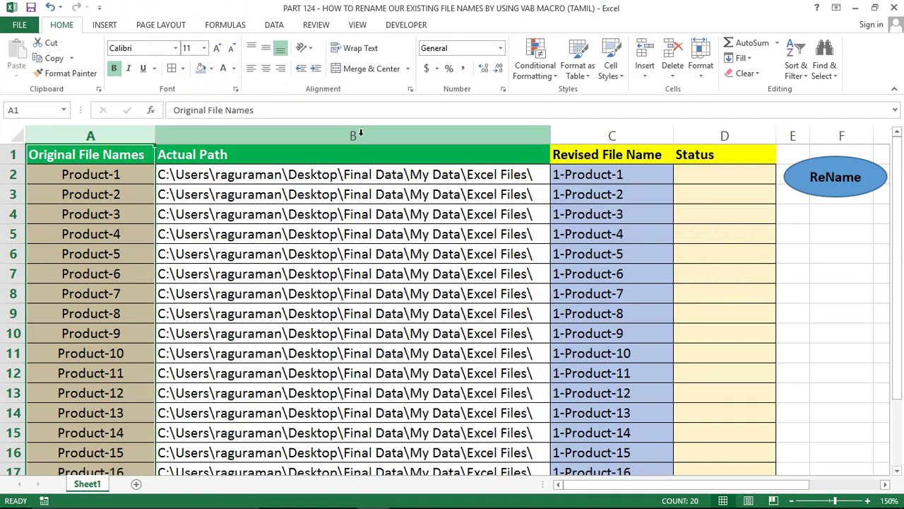
{"action": "key", "text": "alt+Tab"}
{"action": "left_click", "coordinate": [228, 159]}
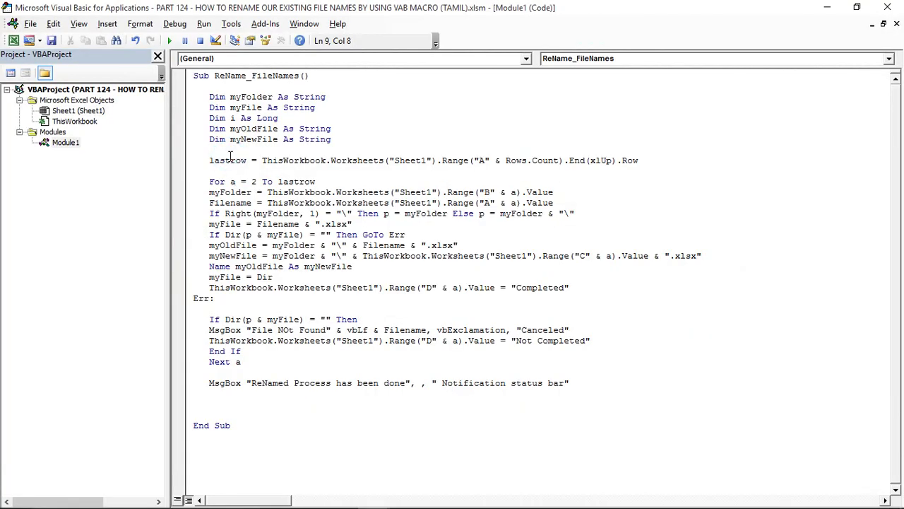
{"action": "left_click", "coordinate": [229, 157]}
{"action": "left_click", "coordinate": [327, 181]}
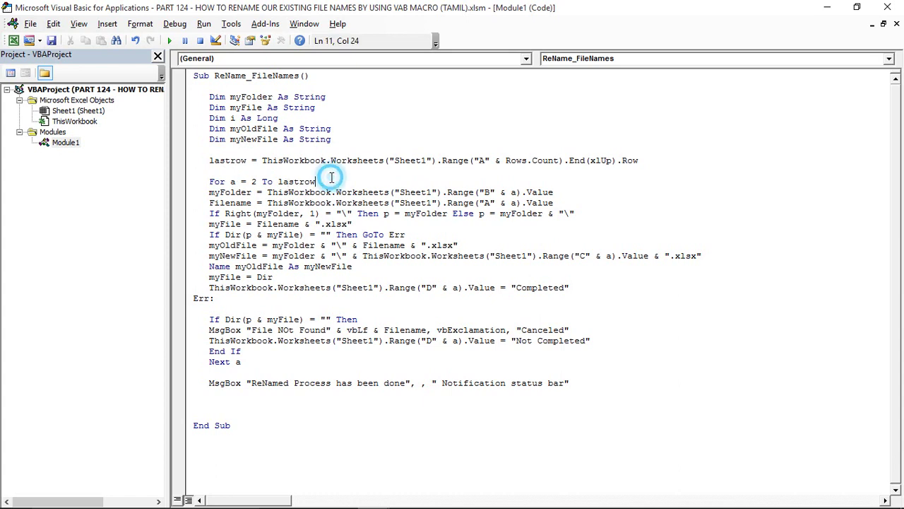
{"action": "key", "text": "alt+F11"}
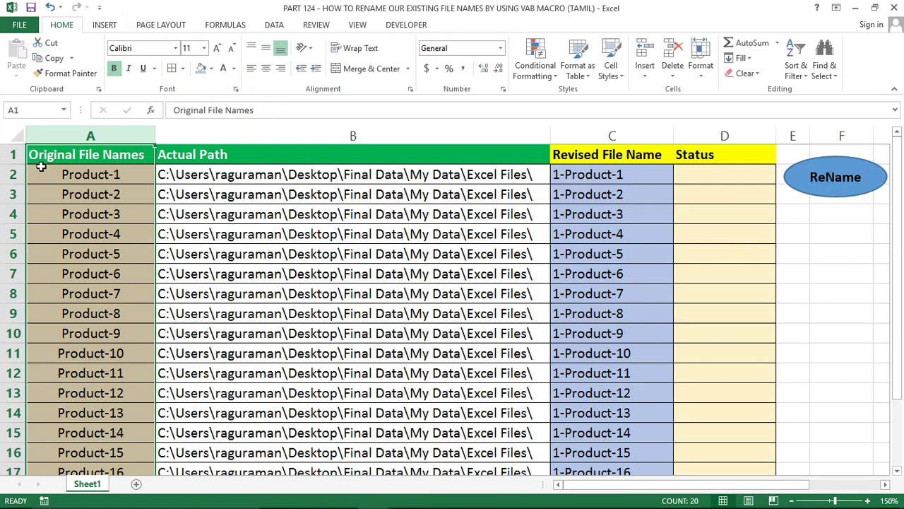
{"action": "left_click", "coordinate": [12, 174]}
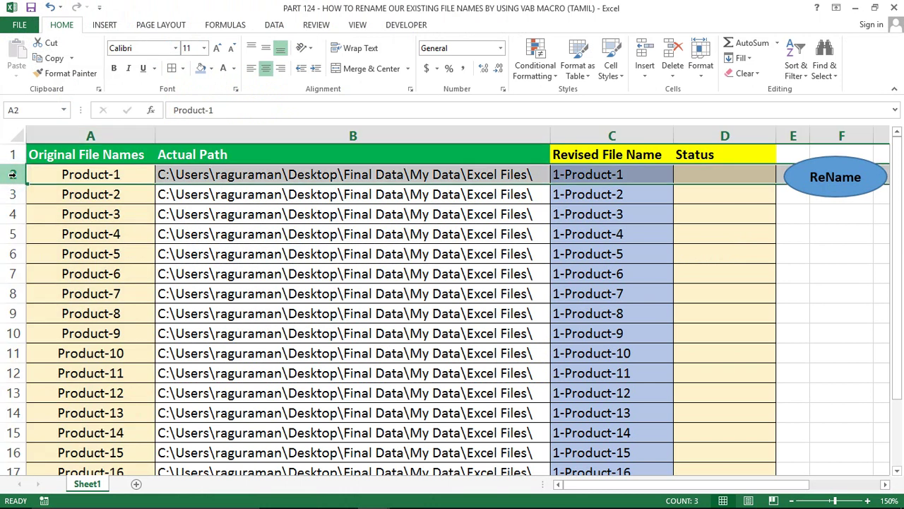
{"action": "left_click", "coordinate": [56, 253]}
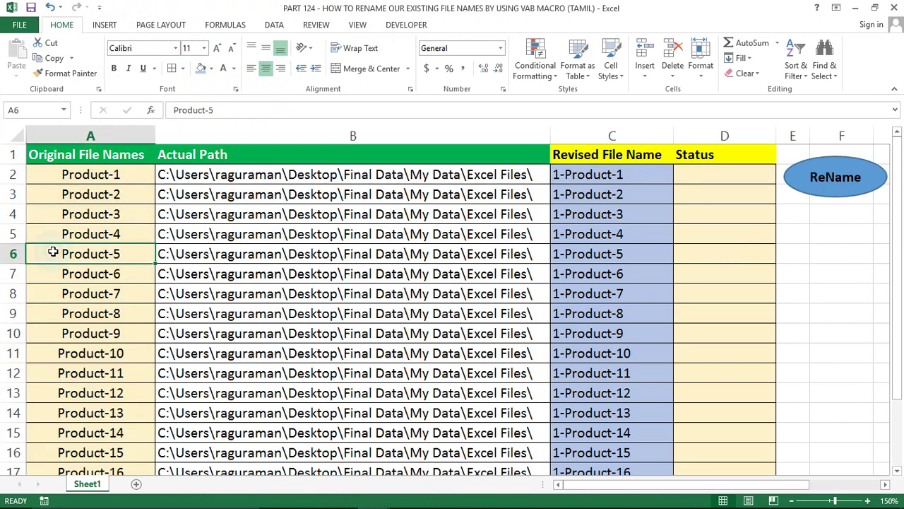
{"action": "key", "text": "ctrl+Down"}
{"action": "key", "text": "Down"}
{"action": "key", "text": "Down"}
{"action": "key", "text": "Down"}
{"action": "key", "text": "ctrl+Down"}
{"action": "key", "text": "ctrl+Up"}
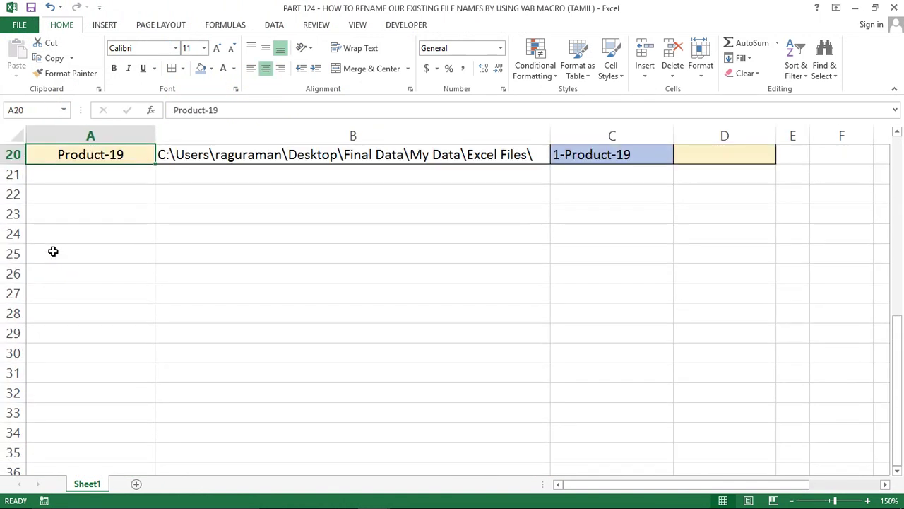
{"action": "key", "text": "ctrl+Up"}
{"action": "key", "text": "Down"}
{"action": "key", "text": "ctrl+Down"}
{"action": "key", "text": "Down"}
{"action": "key", "text": "Down"}
{"action": "key", "text": "Down"}
{"action": "key", "text": "Down"}
{"action": "key", "text": "Down"}
{"action": "key", "text": "Down"}
{"action": "key", "text": "Down"}
{"action": "key", "text": "Down"}
{"action": "key", "text": "Down"}
{"action": "key", "text": "Down"}
{"action": "key", "text": "Down"}
{"action": "key", "text": "Down"}
{"action": "key", "text": "Down"}
{"action": "key", "text": "Down"}
{"action": "key", "text": "Down"}
{"action": "key", "text": "Down"}
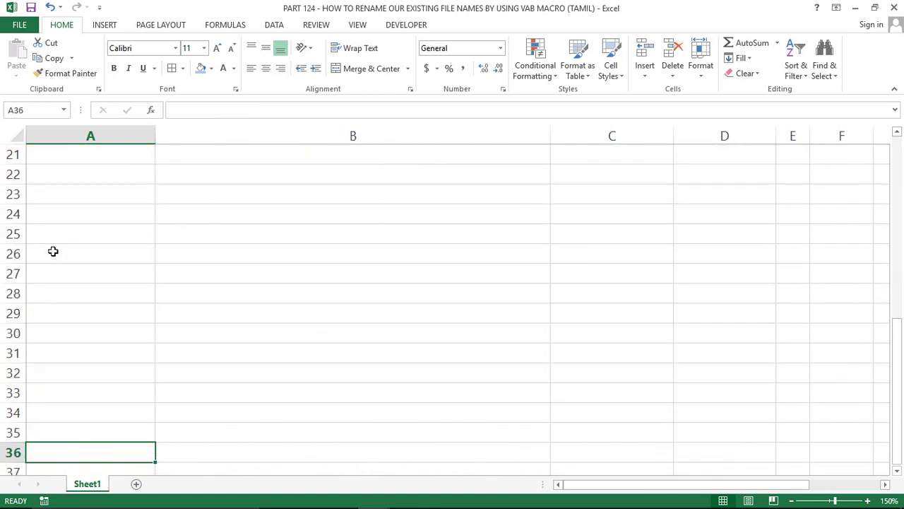
{"action": "key", "text": "ctrl+Up"}
{"action": "key", "text": "ctrl+Up"}
{"action": "key", "text": "Down"}
{"action": "key", "text": "Down"}
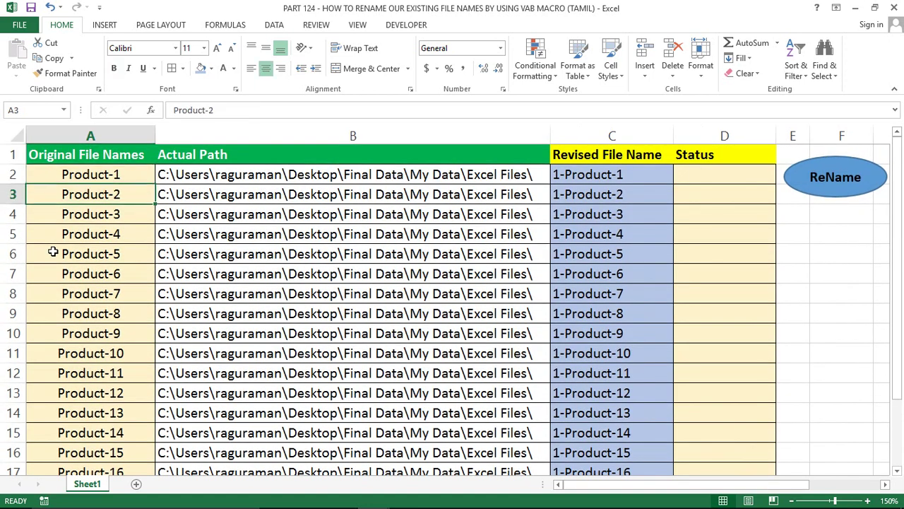
{"action": "key", "text": "ctrl+Down"}
{"action": "key", "text": "ctrl+Up"}
{"action": "key", "text": "Down"}
{"action": "key", "text": "Down"}
{"action": "key", "text": "ctrl+Down"}
{"action": "key", "text": "ctrl+Up"}
{"action": "key", "text": "Down"}
{"action": "key", "text": "Down"}
{"action": "key", "text": "alt+F11"}
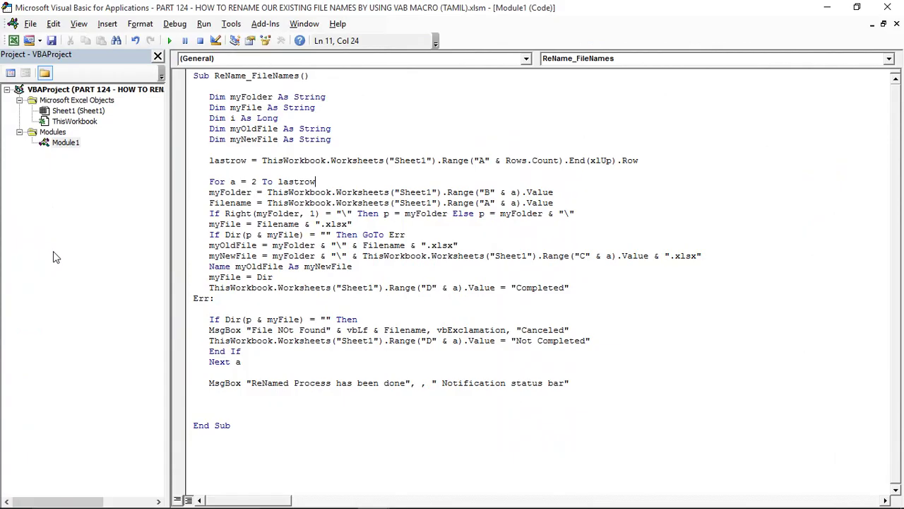
{"action": "left_click", "coordinate": [241, 192]}
{"action": "double_click", "coordinate": [431, 191]}
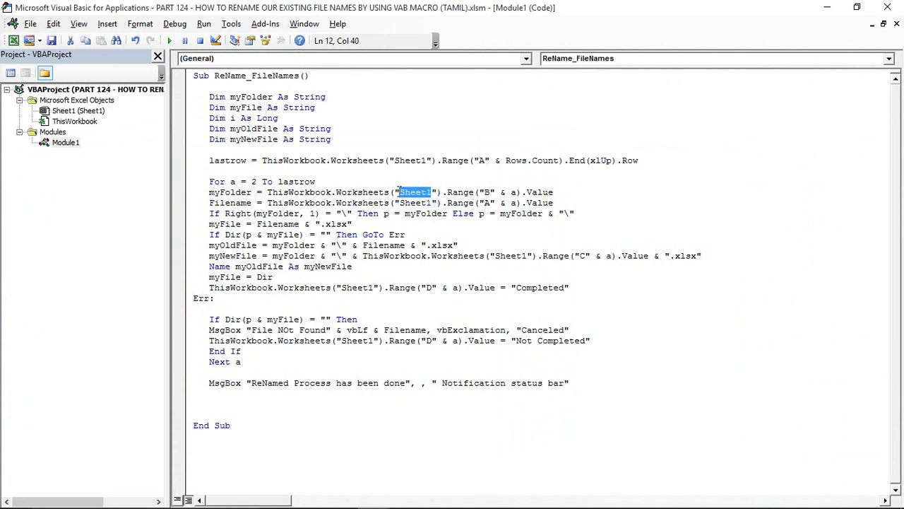
{"action": "left_click", "coordinate": [484, 203]}
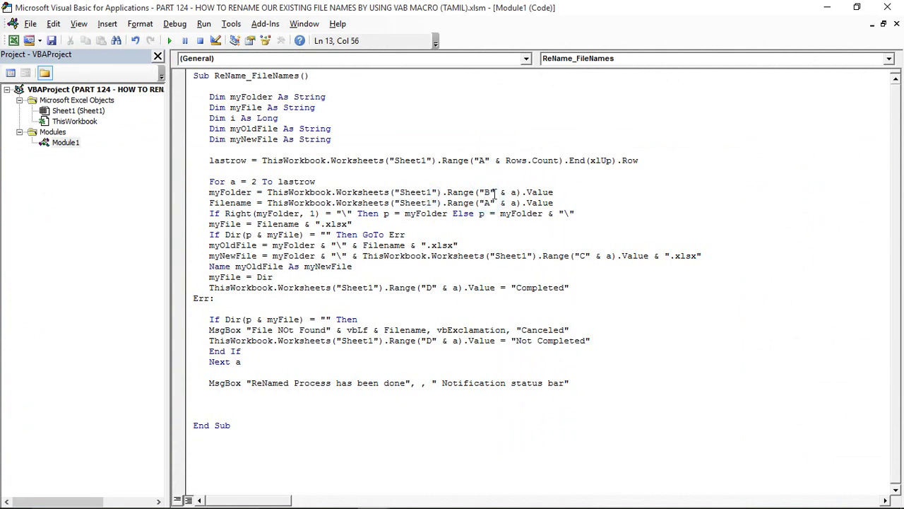
{"action": "key", "text": "alt+F11"}
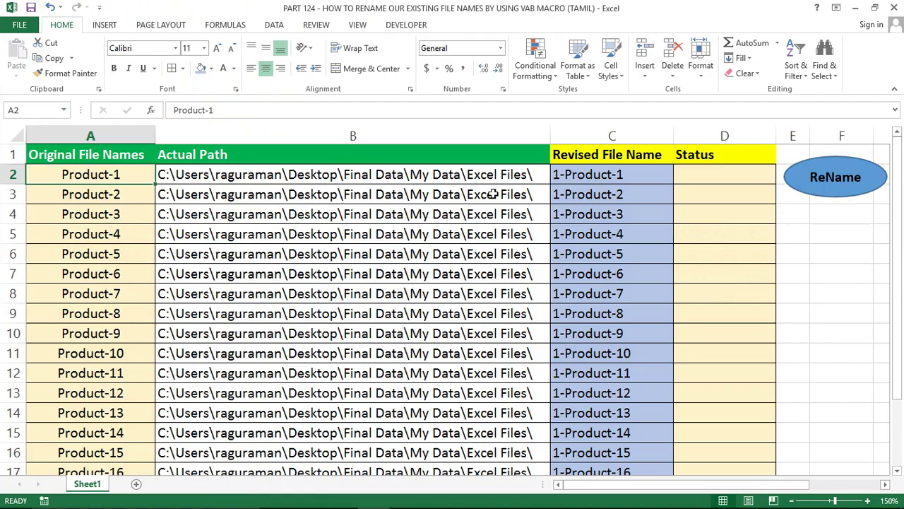
{"action": "left_click", "coordinate": [261, 130]}
{"action": "key", "text": "alt+F11"}
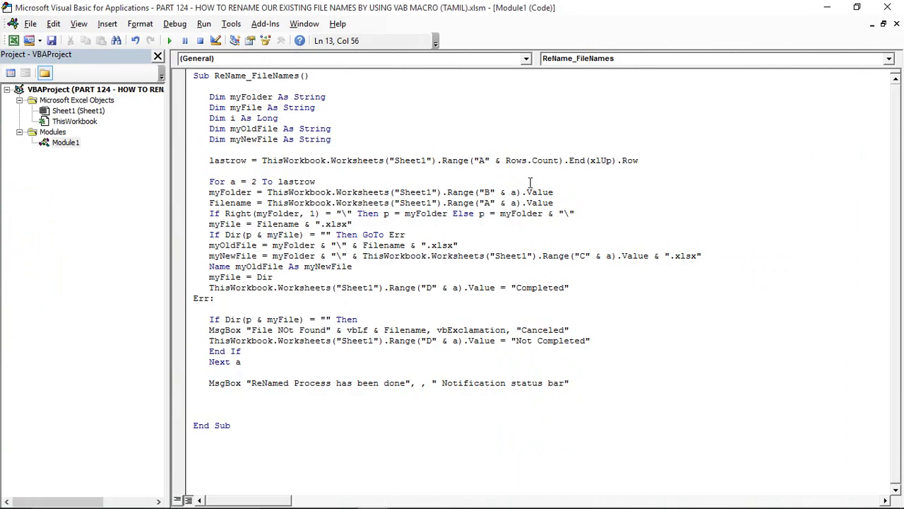
{"action": "double_click", "coordinate": [515, 191]}
{"action": "left_click_drag", "start_coordinate": [236, 181], "coordinate": [225, 181]}
{"action": "key", "text": "alt+F11"}
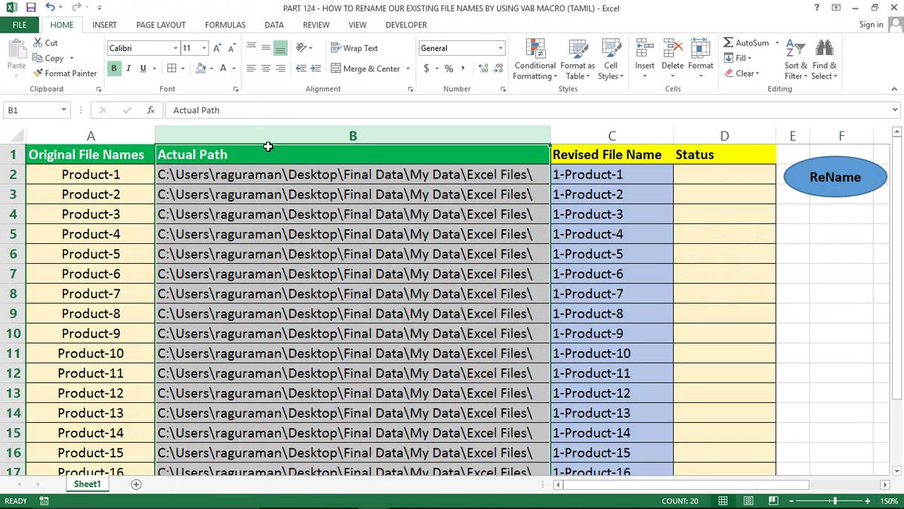
{"action": "left_click", "coordinate": [15, 173]}
{"action": "left_click", "coordinate": [182, 296]}
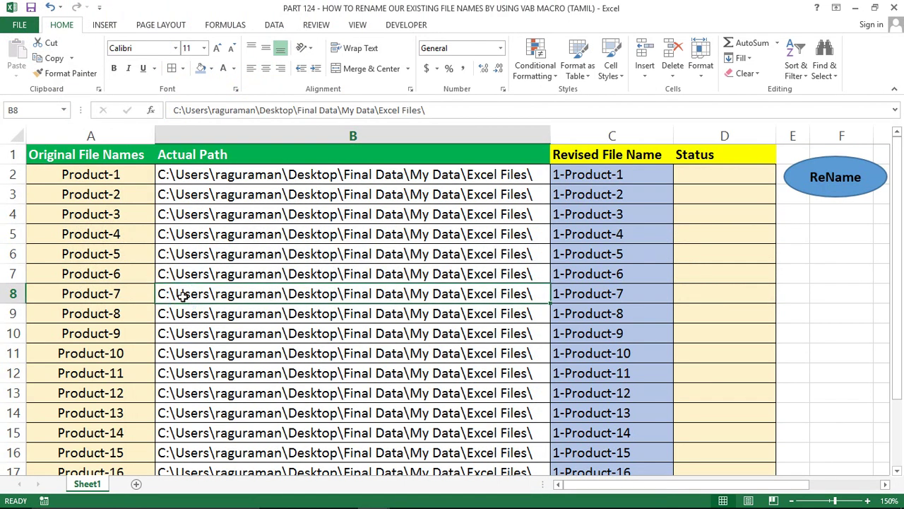
{"action": "key", "text": "alt+F11"}
{"action": "left_click", "coordinate": [553, 193]}
{"action": "key", "text": "alt+F11"}
{"action": "left_click", "coordinate": [238, 134]}
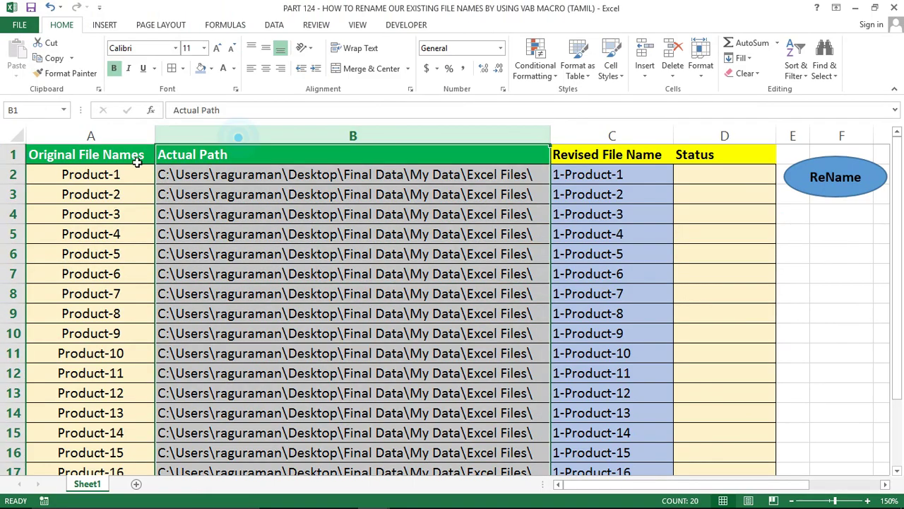
{"action": "left_click", "coordinate": [13, 173]}
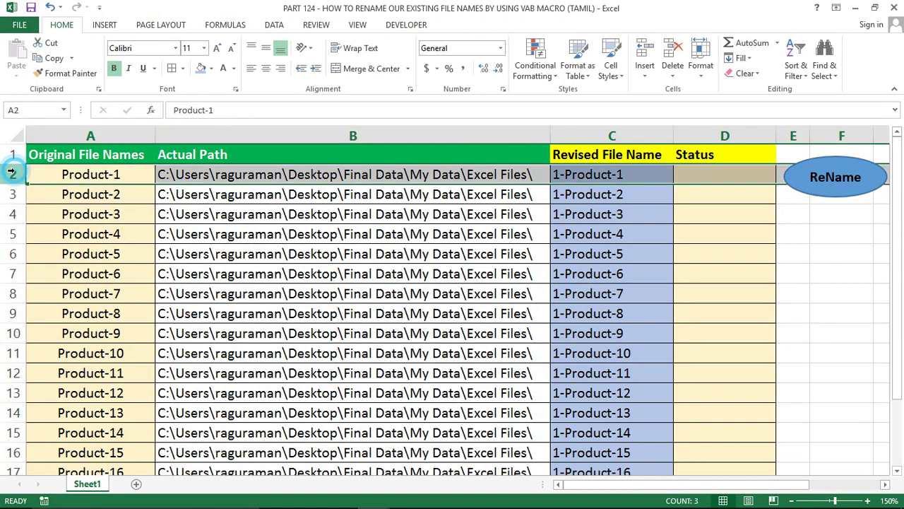
{"action": "left_click", "coordinate": [240, 176]}
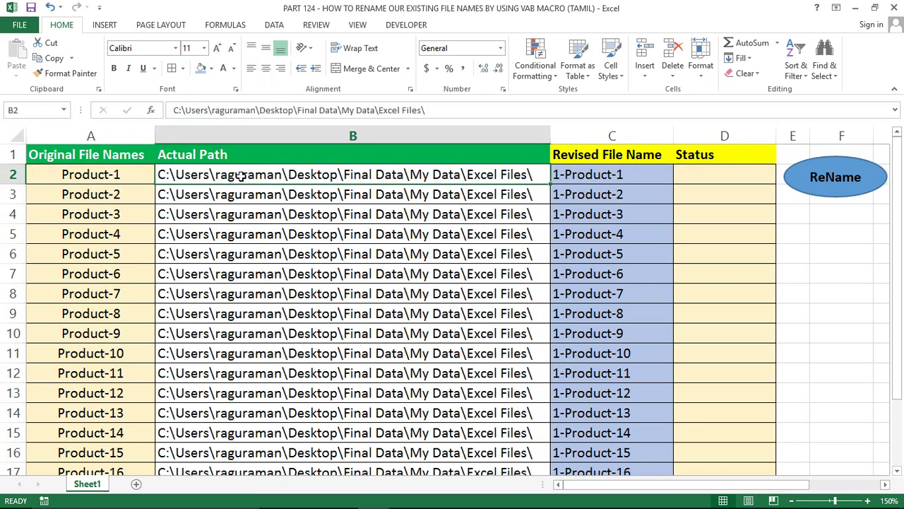
{"action": "scroll", "coordinate": [241, 176], "scroll_direction": "down", "scroll_amount": 2}
{"action": "scroll", "coordinate": [240, 176], "scroll_direction": "up", "scroll_amount": 2}
{"action": "key", "text": "alt+Tab"}
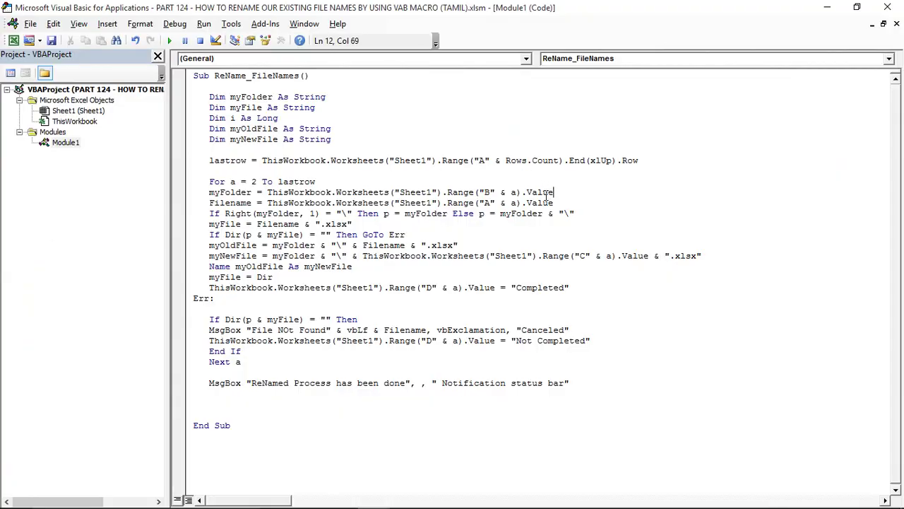
{"action": "left_click", "coordinate": [561, 195]}
{"action": "key", "text": "alt+Tab"}
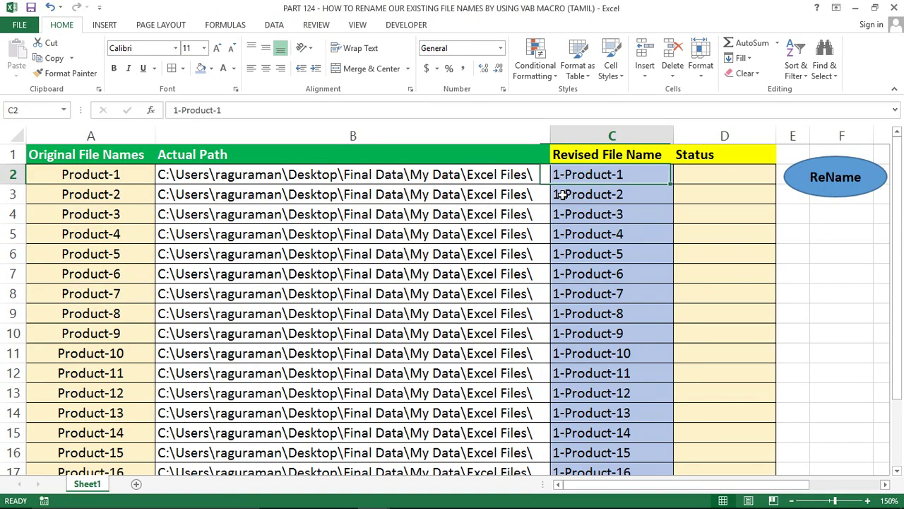
{"action": "key", "text": "ctrl+shift+Down"}
{"action": "key", "text": "Up"}
{"action": "key", "text": "Down"}
{"action": "key", "text": "ctrl+shift+Down"}
{"action": "scroll", "coordinate": [562, 195], "scroll_direction": "up", "scroll_amount": 2}
{"action": "key", "text": "alt+Tab"}
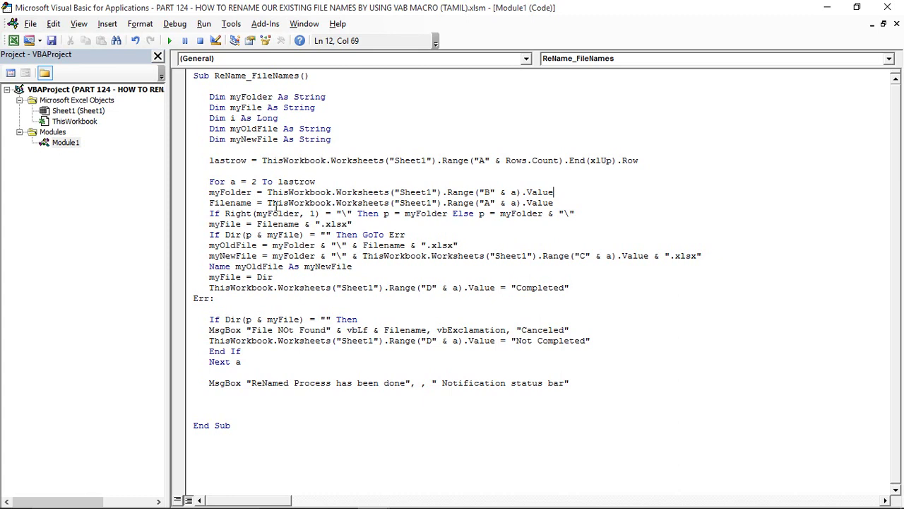
{"action": "left_click", "coordinate": [395, 205]}
{"action": "double_click", "coordinate": [427, 204]}
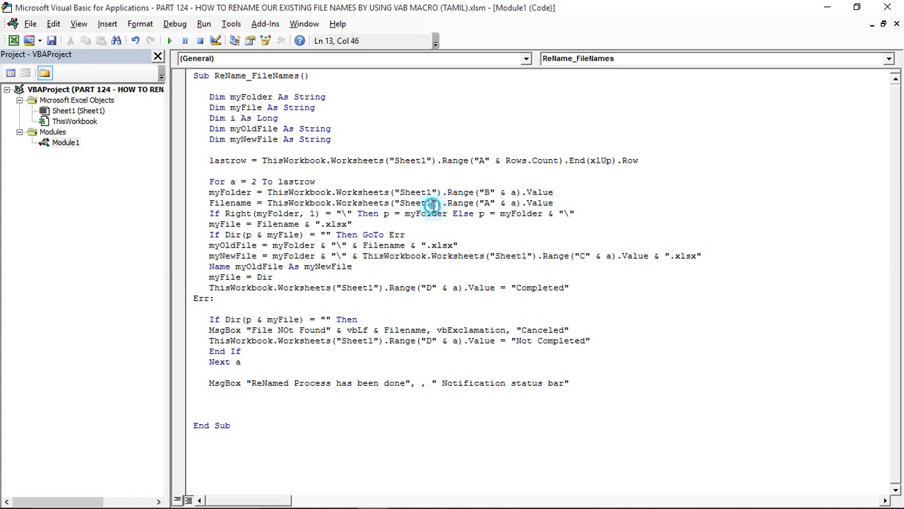
{"action": "left_click", "coordinate": [484, 203]}
{"action": "key", "text": "alt+Tab"}
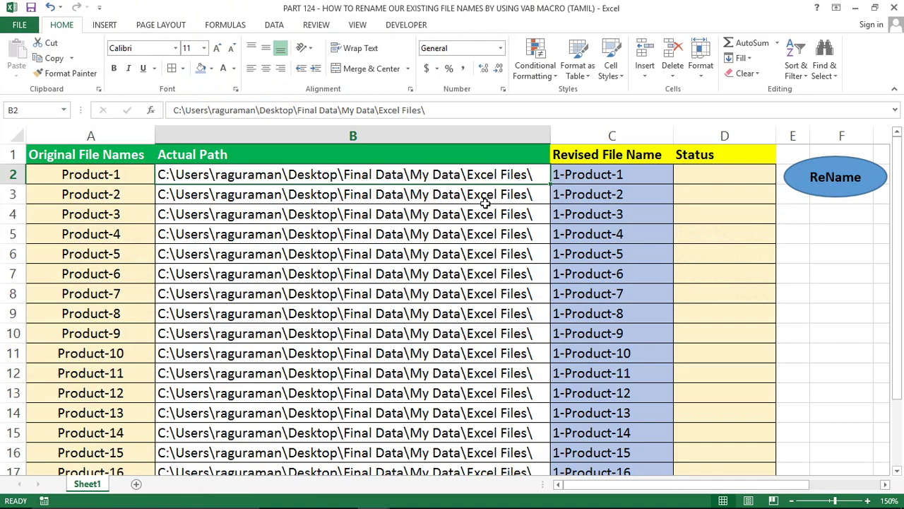
{"action": "left_click", "coordinate": [62, 179]}
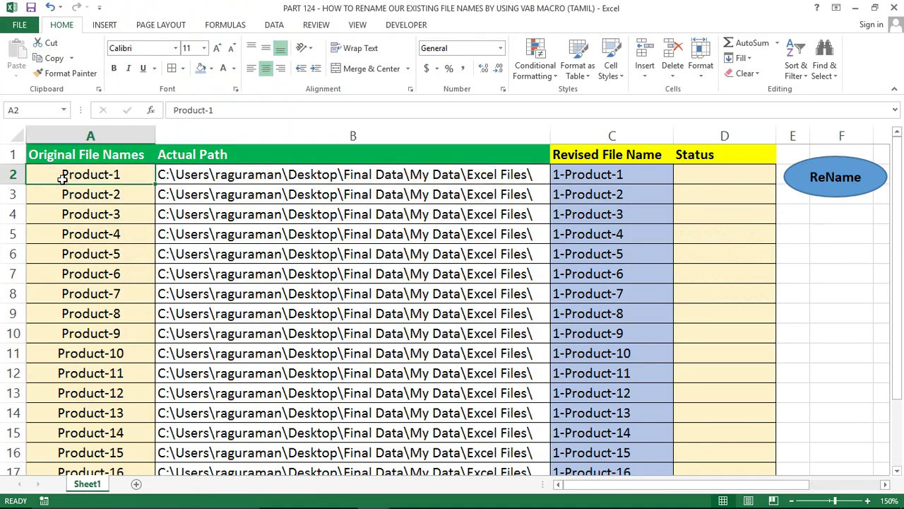
{"action": "key", "text": "alt+Tab"}
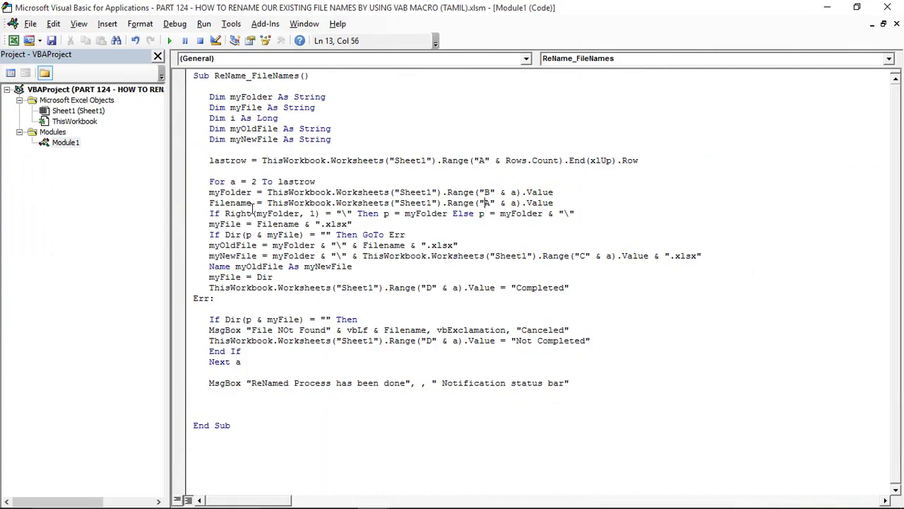
{"action": "key", "text": "alt+Tab"}
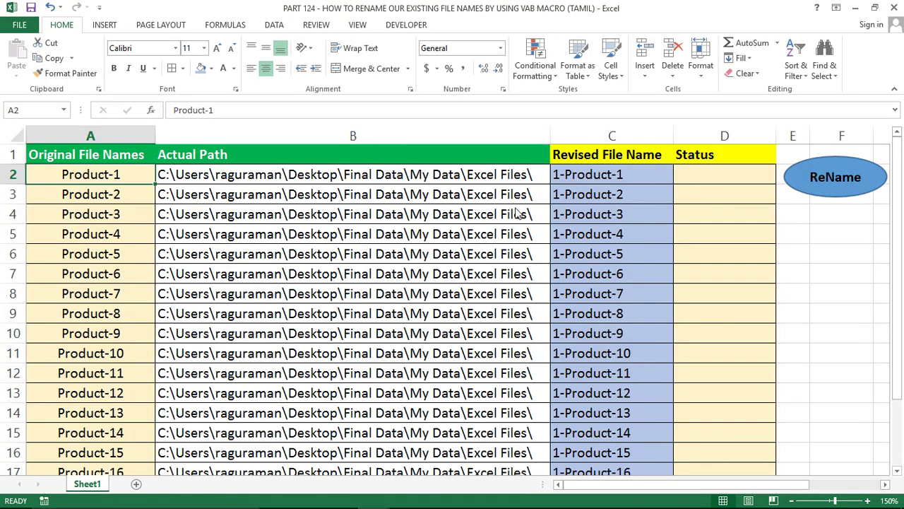
{"action": "key", "text": "alt+Tab"}
{"action": "left_click", "coordinate": [217, 206]}
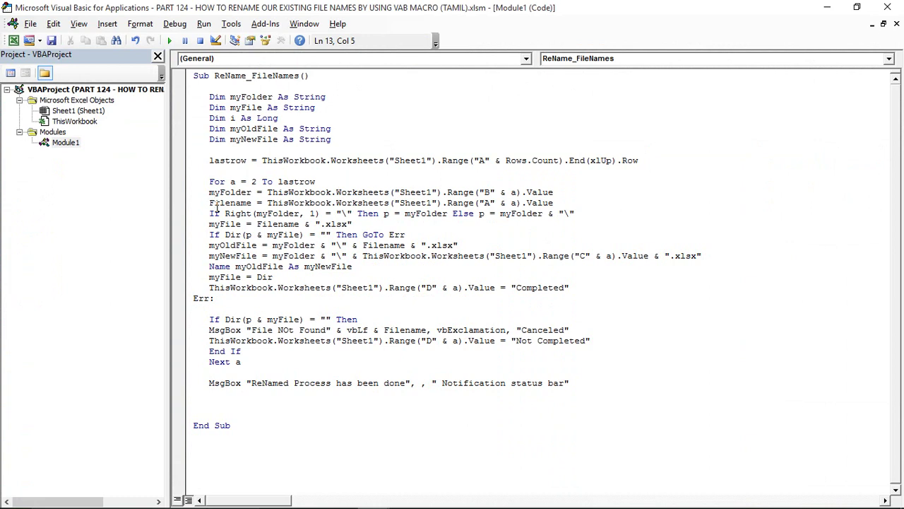
{"action": "left_click", "coordinate": [306, 213]}
{"action": "left_click", "coordinate": [316, 213]}
{"action": "left_click_drag", "start_coordinate": [320, 212], "coordinate": [255, 206]}
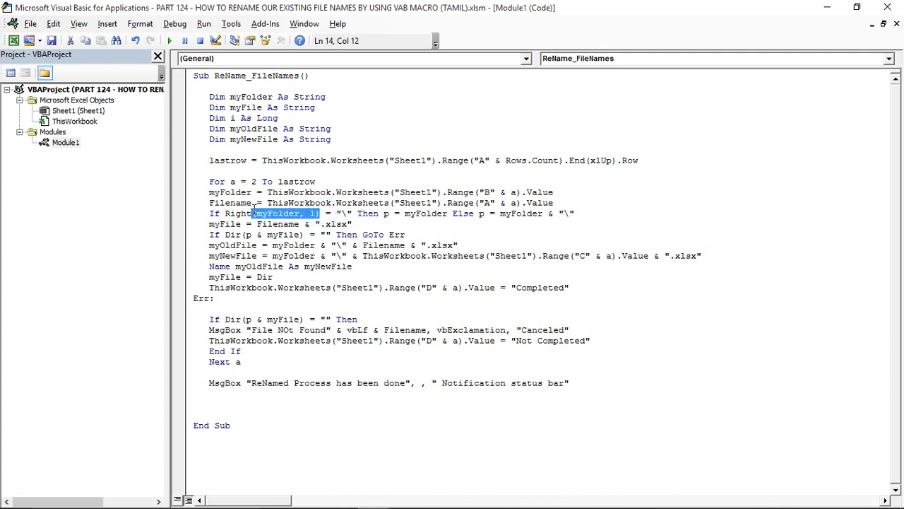
{"action": "double_click", "coordinate": [349, 213]}
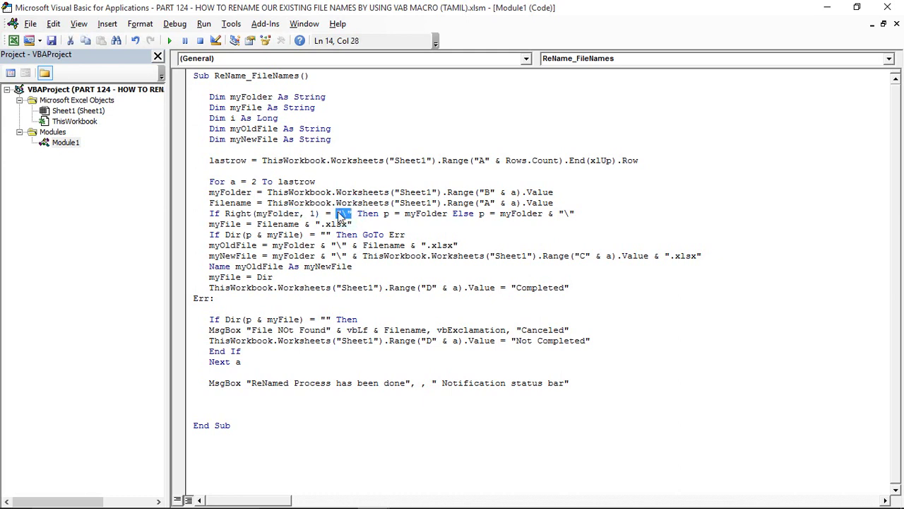
{"action": "key", "text": "alt+Tab"}
{"action": "left_click", "coordinate": [505, 175]}
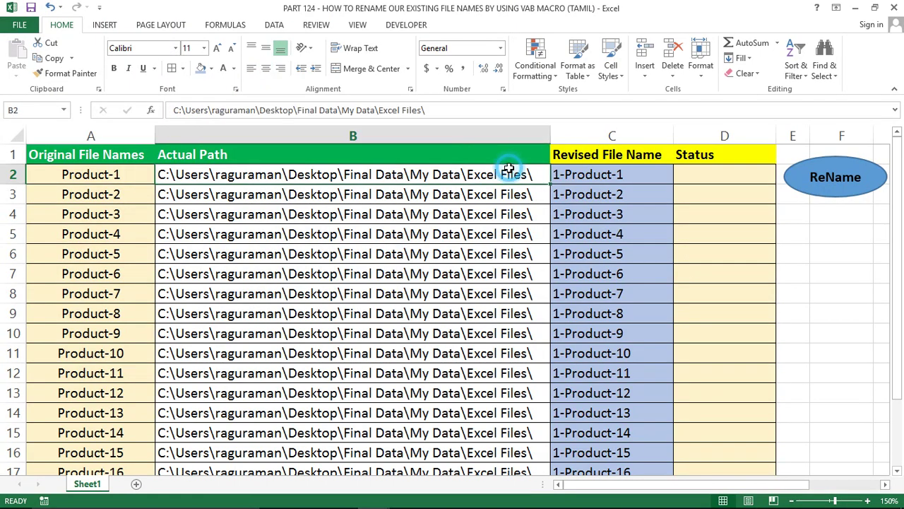
{"action": "key", "text": "alt+Tab"}
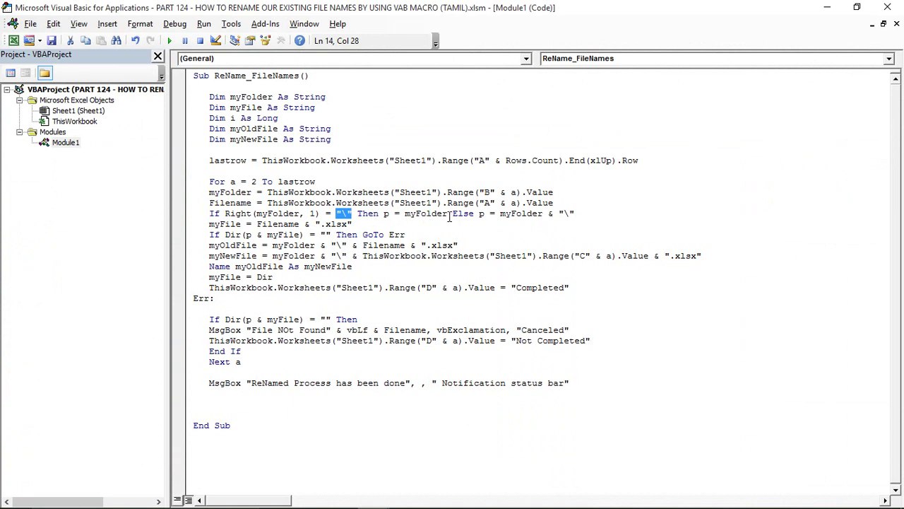
{"action": "left_click_drag", "start_coordinate": [448, 212], "coordinate": [410, 211]}
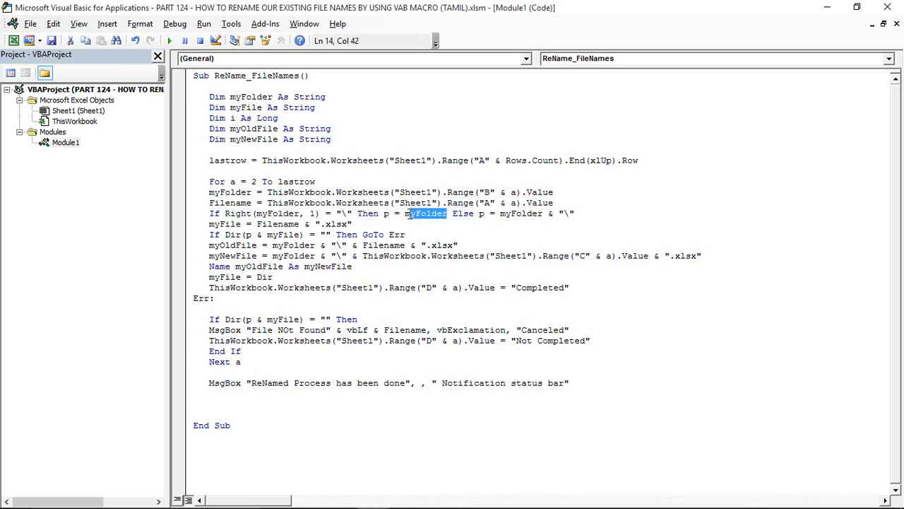
{"action": "double_click", "coordinate": [221, 192]}
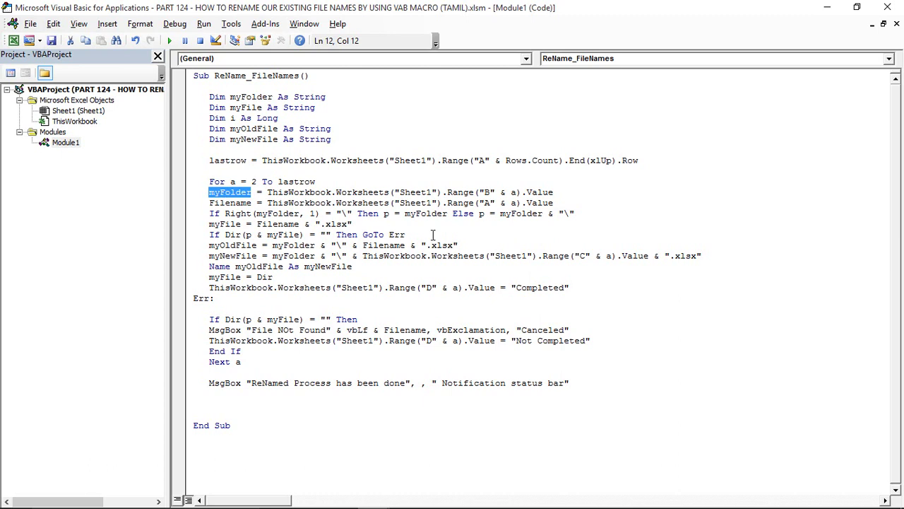
{"action": "left_click_drag", "start_coordinate": [505, 214], "coordinate": [541, 219]}
{"action": "left_click", "coordinate": [467, 214]}
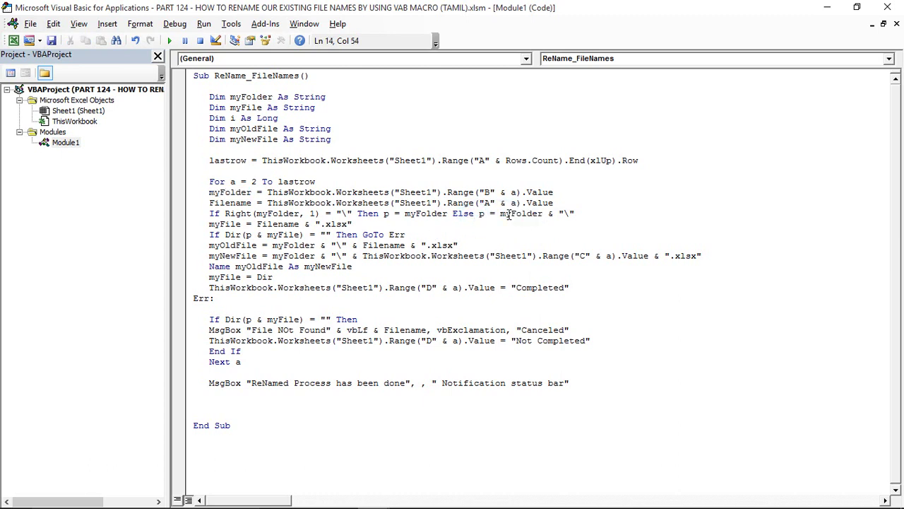
{"action": "left_click_drag", "start_coordinate": [311, 214], "coordinate": [342, 214]}
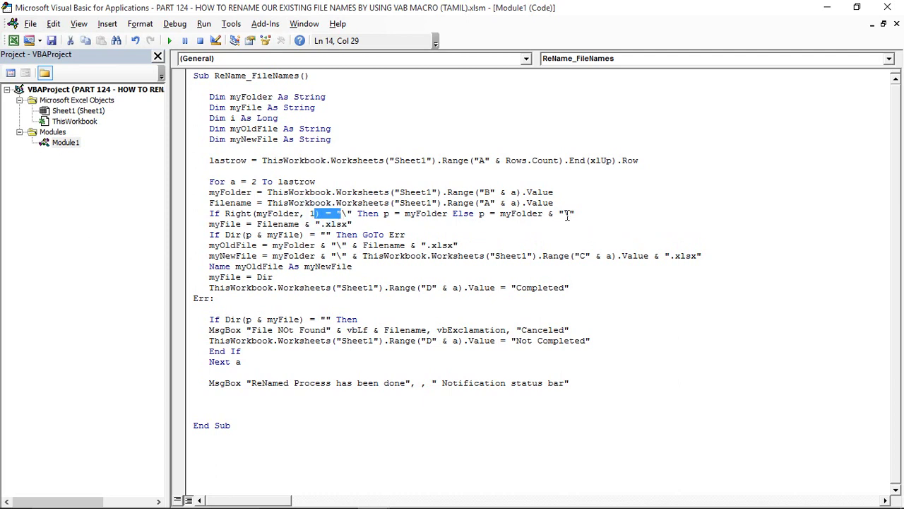
{"action": "left_click_drag", "start_coordinate": [575, 214], "coordinate": [548, 214]}
{"action": "left_click", "coordinate": [558, 219]}
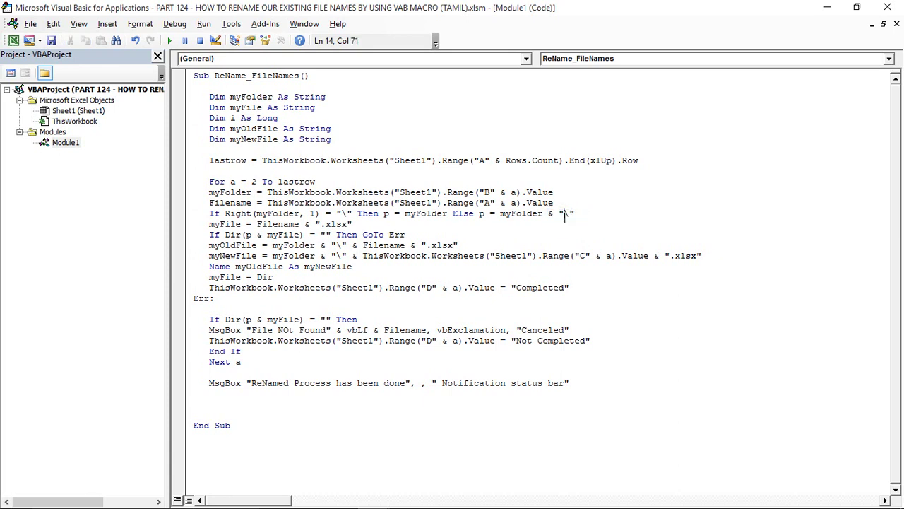
{"action": "key", "text": "alt+Tab"}
{"action": "double_click", "coordinate": [523, 175]}
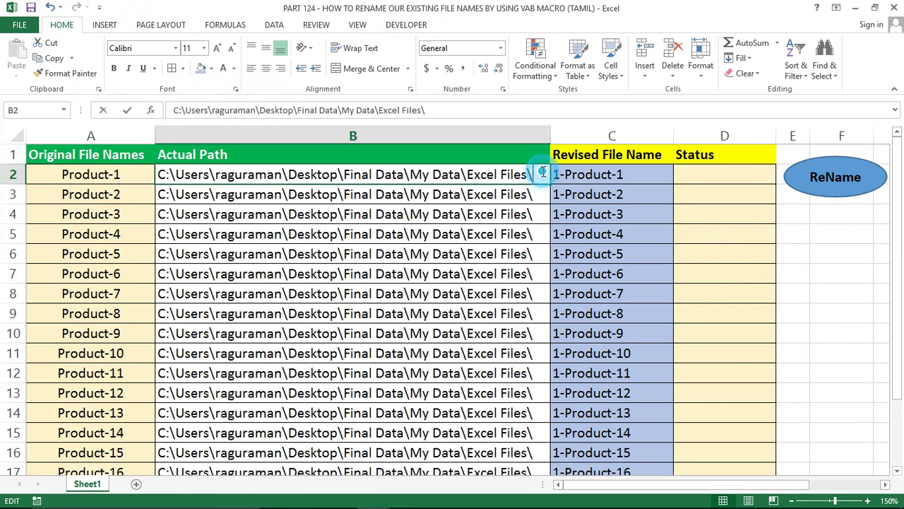
{"action": "left_click_drag", "start_coordinate": [532, 174], "coordinate": [527, 174]}
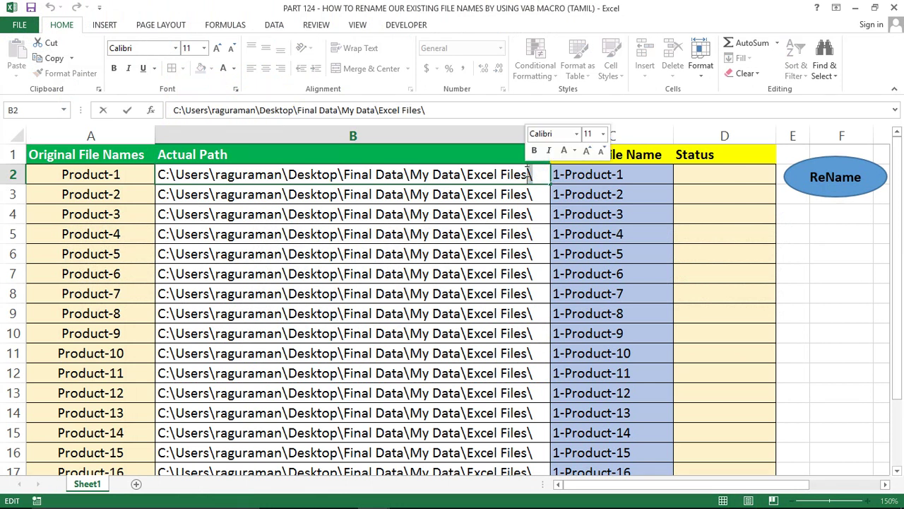
{"action": "key", "text": "Escape"}
{"action": "key", "text": "alt+F11"}
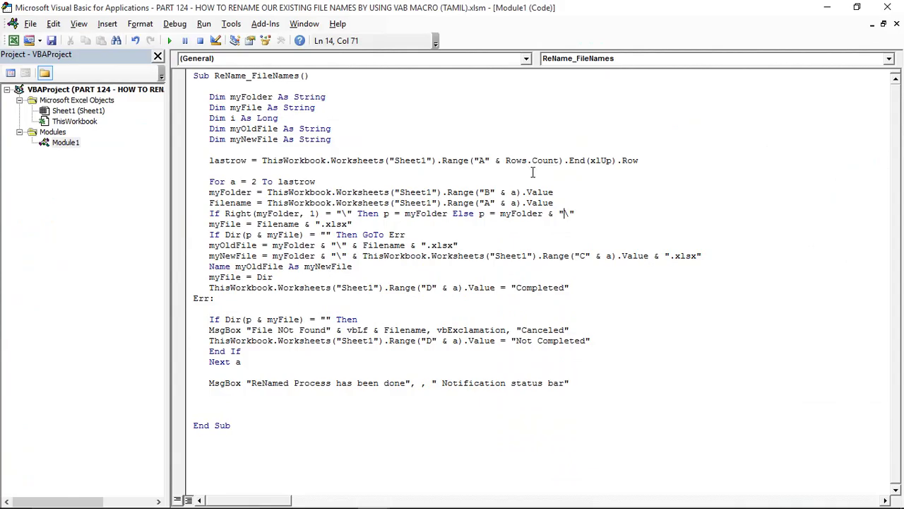
{"action": "left_click", "coordinate": [257, 213]}
{"action": "left_click", "coordinate": [310, 224]}
{"action": "left_click_drag", "start_coordinate": [320, 224], "coordinate": [350, 224]}
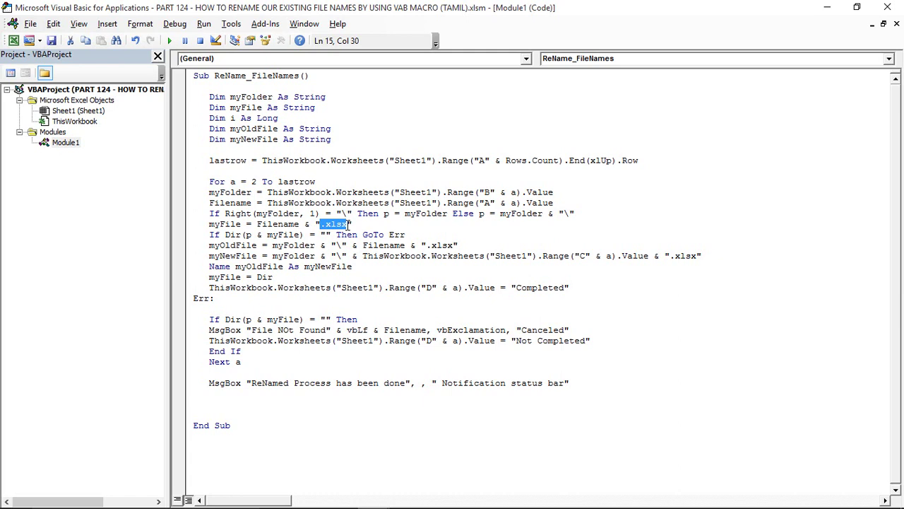
{"action": "left_click_drag", "start_coordinate": [349, 224], "coordinate": [325, 224]}
{"action": "key", "text": "alt+F11"}
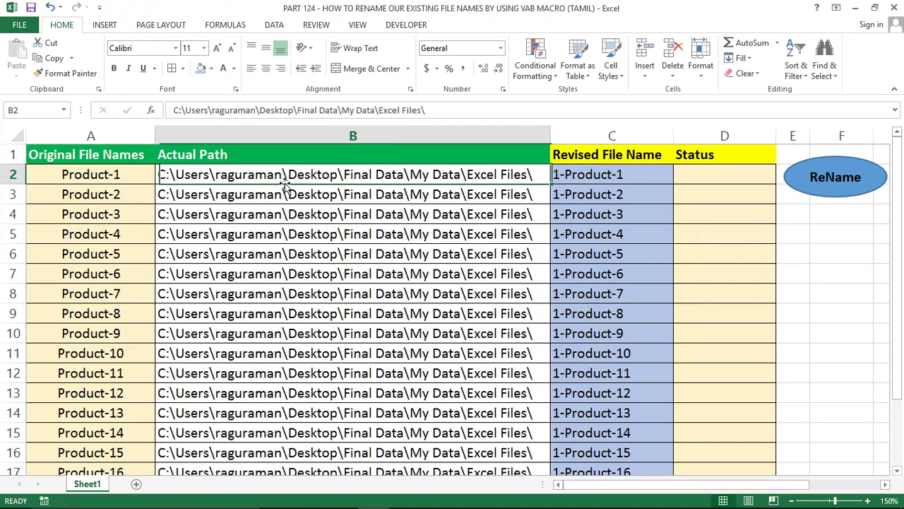
{"action": "scroll", "coordinate": [285, 185], "scroll_direction": "down", "scroll_amount": 2}
{"action": "key", "text": "Up"}
{"action": "key", "text": "Down"}
{"action": "key", "text": "alt+F11"}
{"action": "left_click", "coordinate": [332, 213]}
{"action": "left_click", "coordinate": [218, 236]}
{"action": "left_click", "coordinate": [260, 237]}
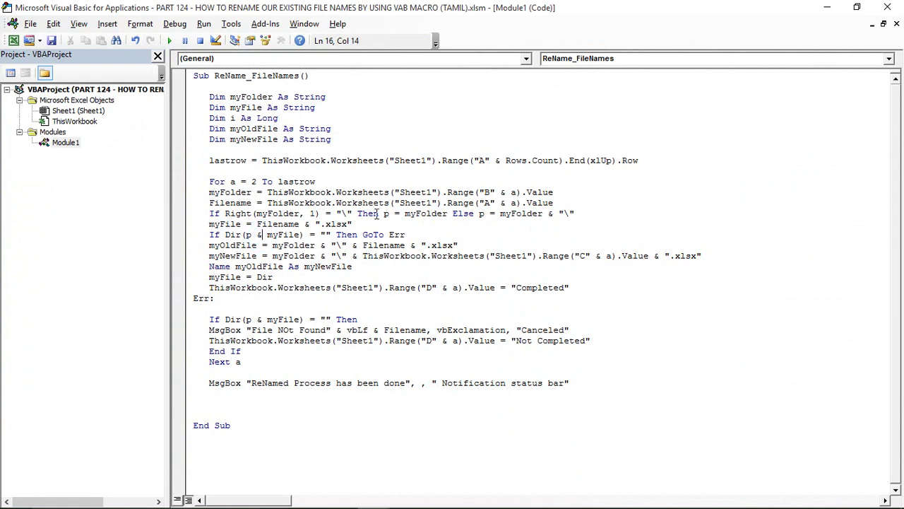
Walk through the If Dir check that jumps to Err when a file isn't found, glancing at empty D2
{"action": "left_click", "coordinate": [226, 186]}
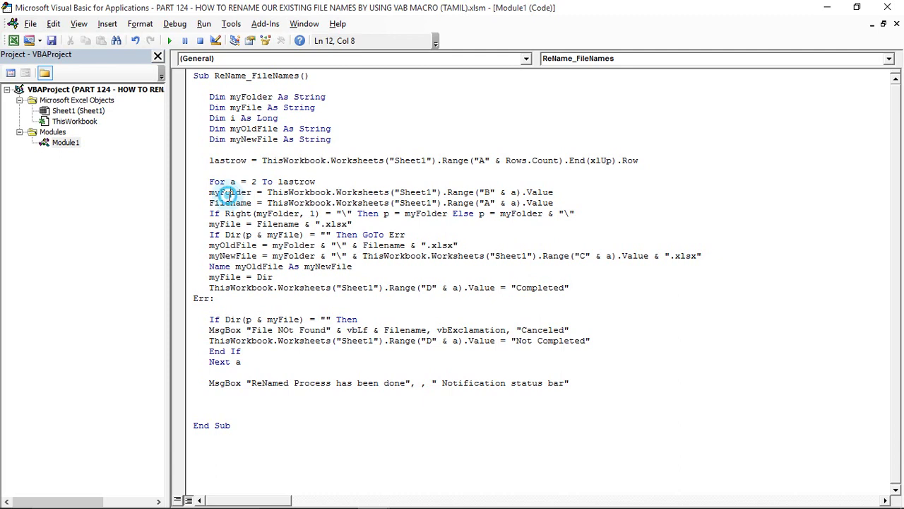
{"action": "left_click", "coordinate": [224, 223]}
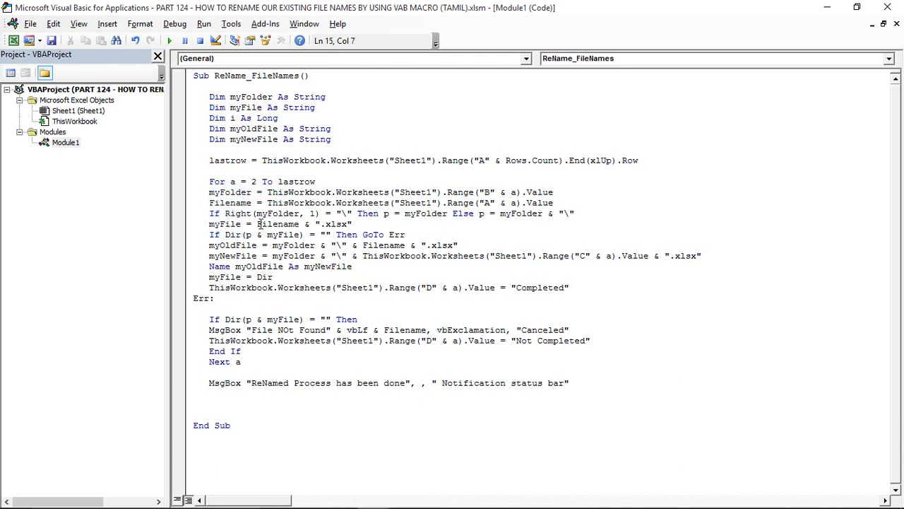
{"action": "left_click_drag", "start_coordinate": [259, 224], "coordinate": [343, 225]}
{"action": "left_click_drag", "start_coordinate": [245, 236], "coordinate": [284, 236]}
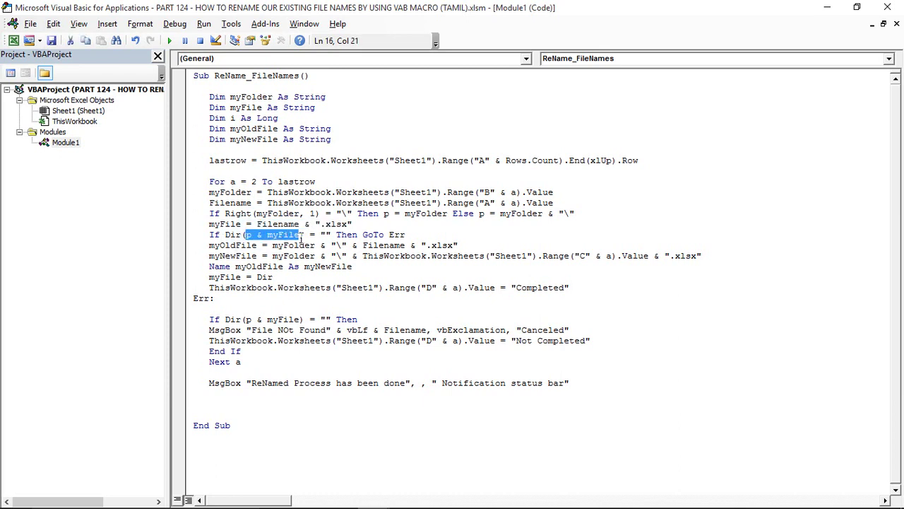
{"action": "left_click", "coordinate": [327, 234]}
{"action": "double_click", "coordinate": [325, 234]}
{"action": "left_click", "coordinate": [330, 235]}
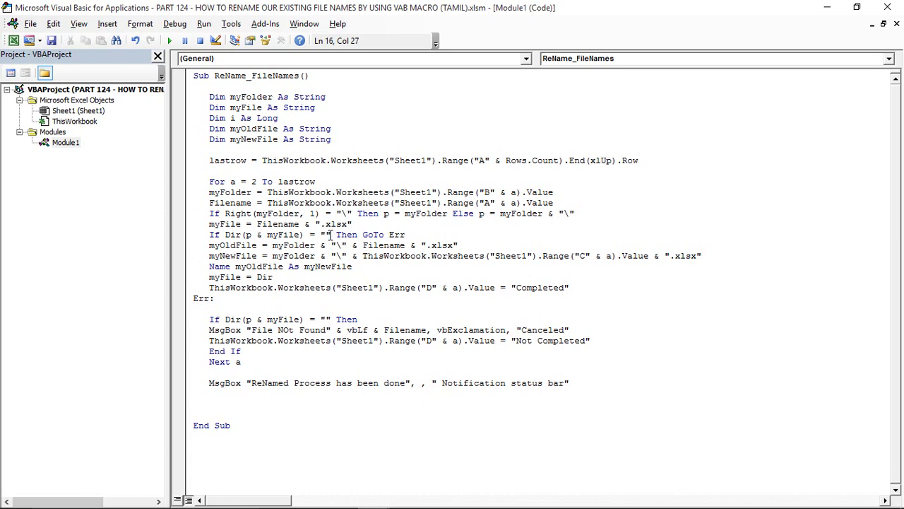
{"action": "left_click_drag", "start_coordinate": [209, 235], "coordinate": [299, 234]}
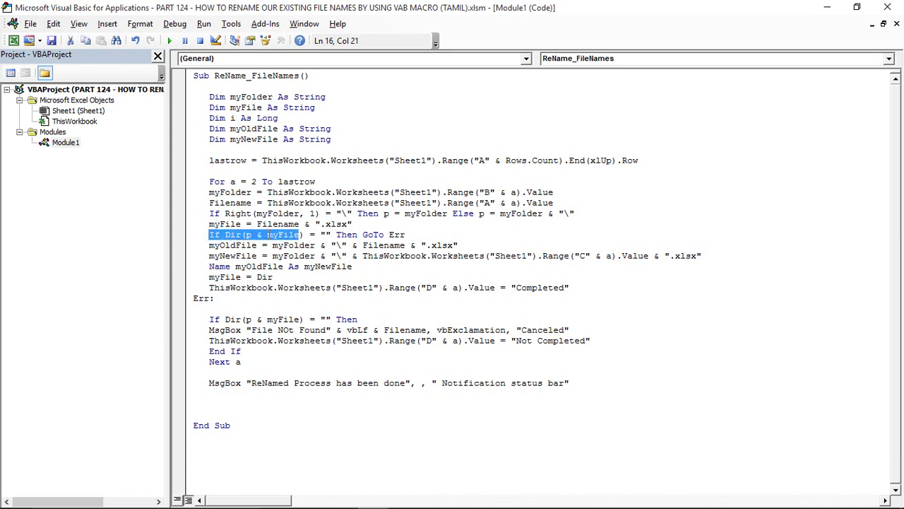
{"action": "left_click", "coordinate": [322, 233]}
{"action": "left_click", "coordinate": [358, 234]}
{"action": "left_click", "coordinate": [387, 234]}
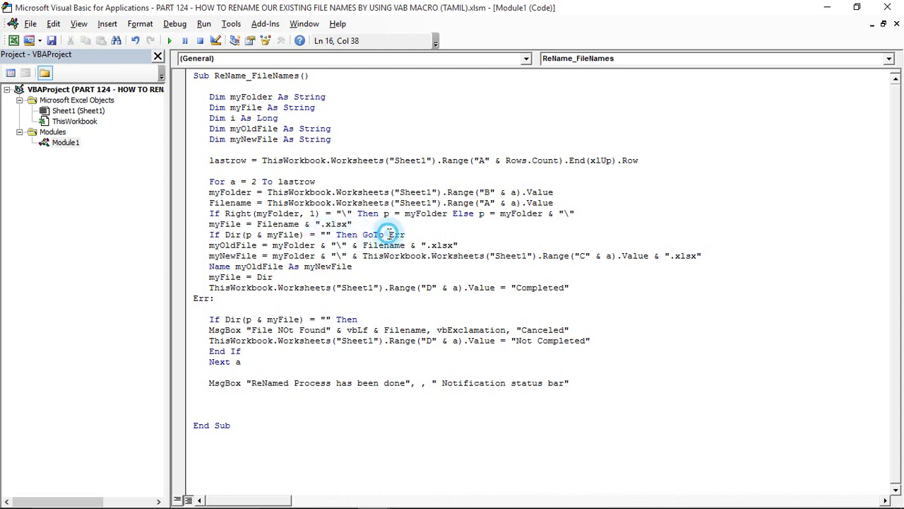
{"action": "key", "text": "alt+Tab"}
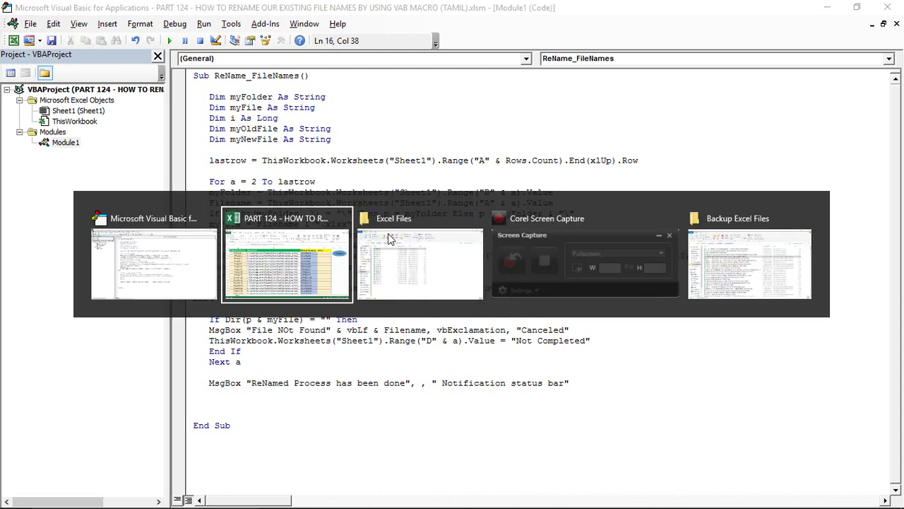
{"action": "left_click", "coordinate": [680, 181]}
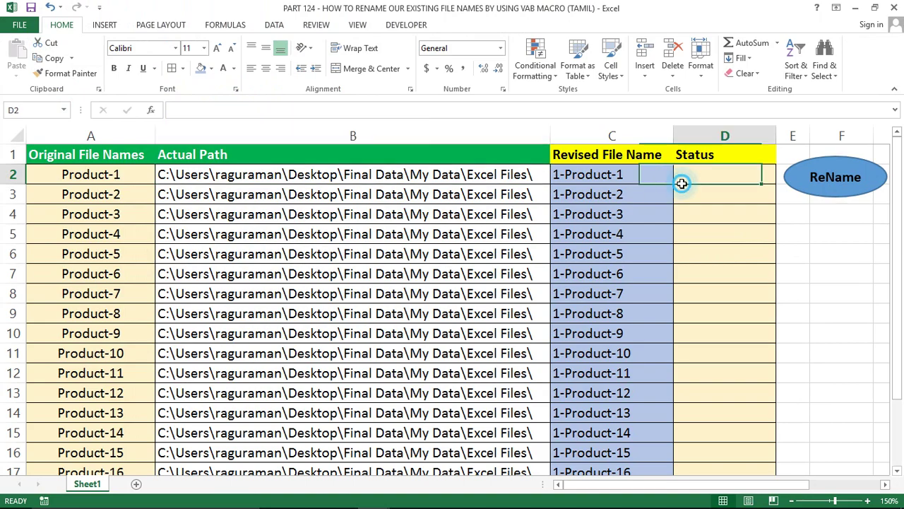
{"action": "key", "text": "alt+Tab"}
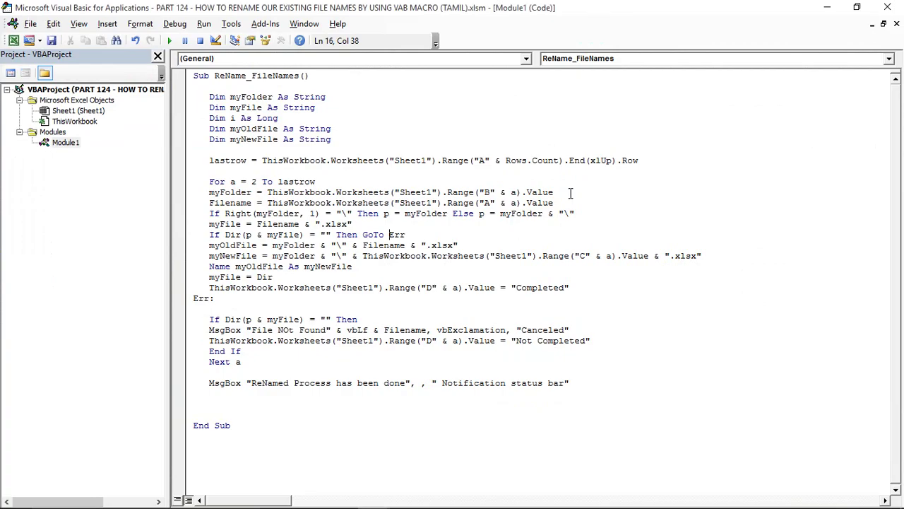
{"action": "left_click", "coordinate": [319, 234]}
{"action": "left_click", "coordinate": [388, 234]}
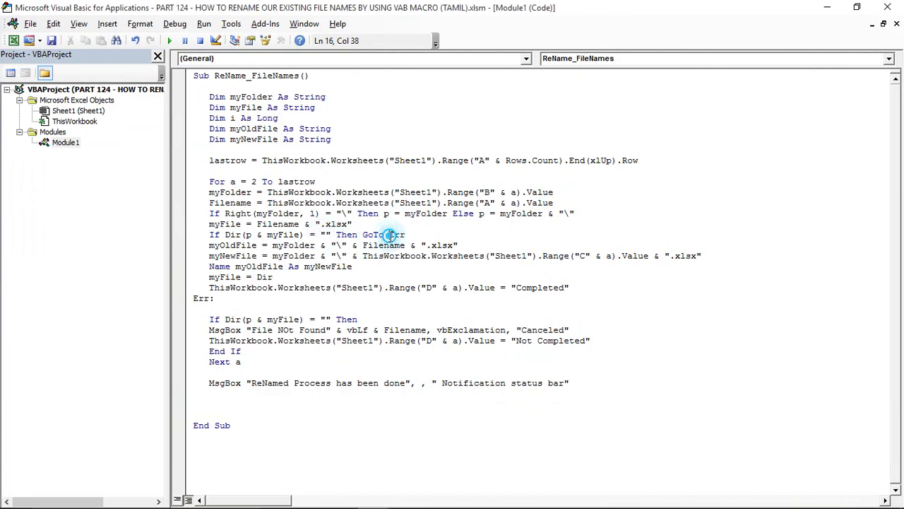
Go over the Err block that writes Not Completed for missing files
{"action": "left_click_drag", "start_coordinate": [192, 298], "coordinate": [262, 350]}
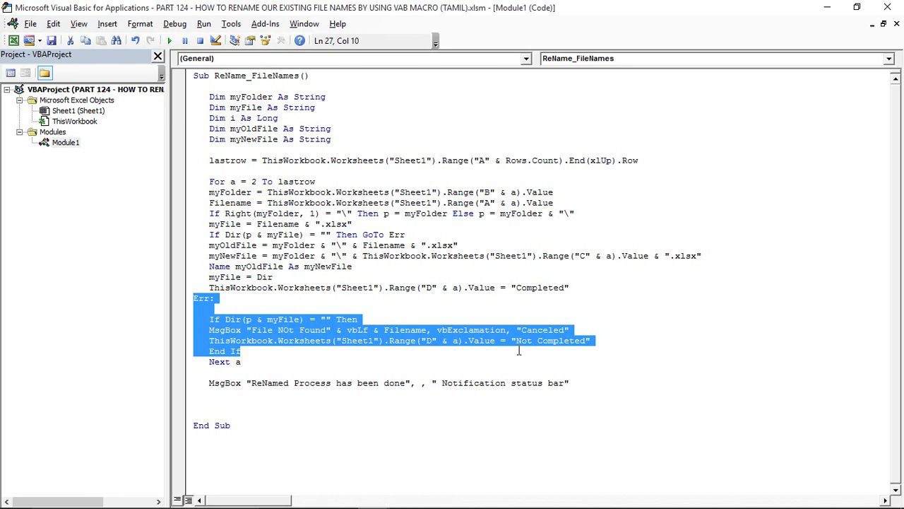
{"action": "left_click_drag", "start_coordinate": [517, 341], "coordinate": [586, 341]}
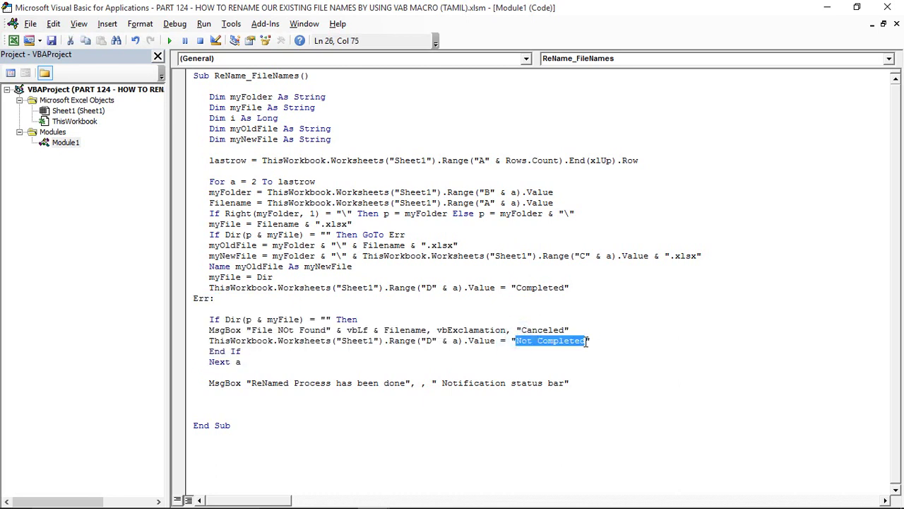
{"action": "left_click", "coordinate": [448, 320]}
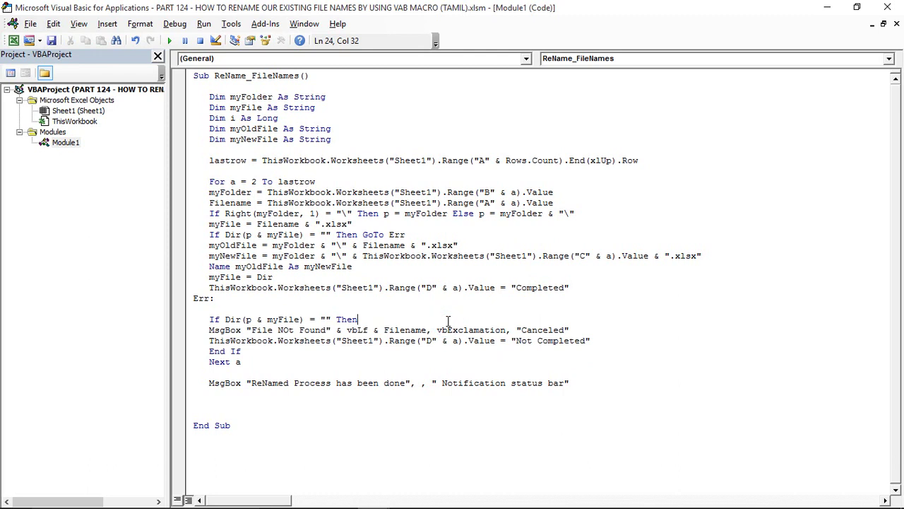
{"action": "left_click_drag", "start_coordinate": [517, 341], "coordinate": [585, 344]}
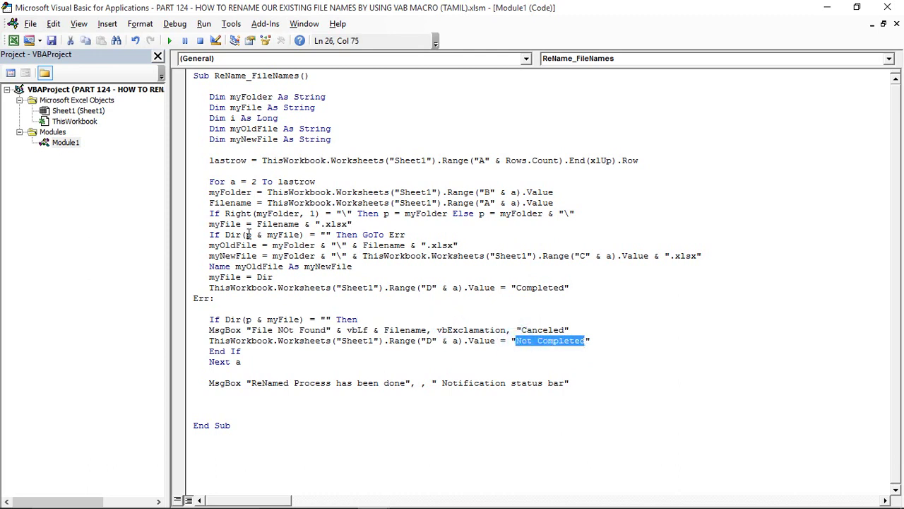
{"action": "left_click_drag", "start_coordinate": [246, 234], "coordinate": [306, 235]}
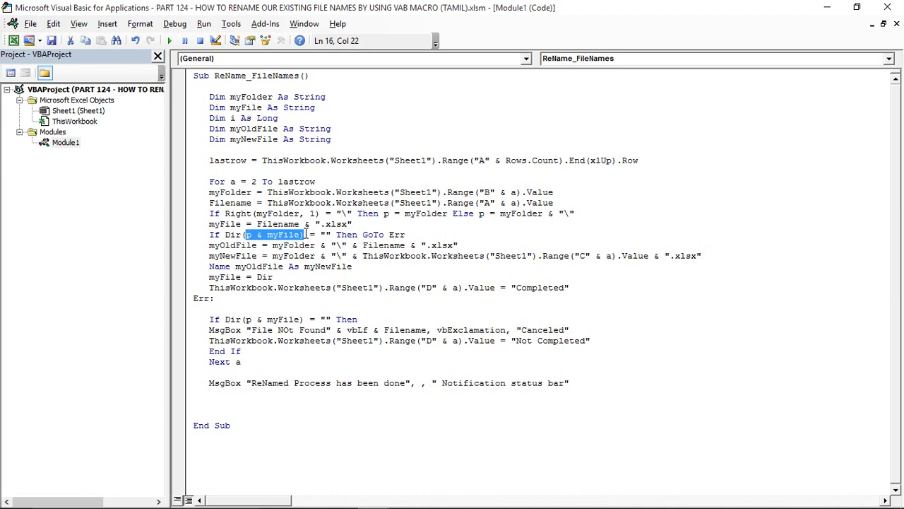
{"action": "left_click", "coordinate": [324, 234]}
{"action": "left_click", "coordinate": [375, 234]}
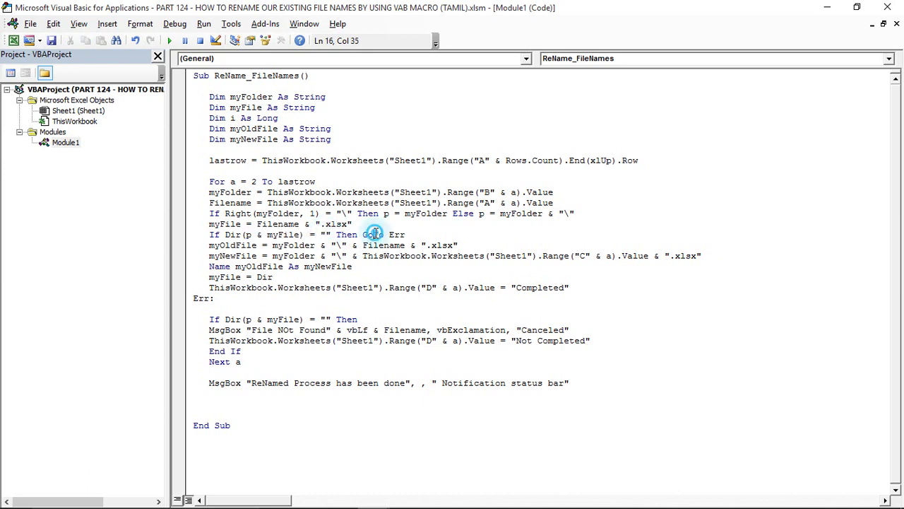
Explain the rename lines, highlighting how the myOldFile and myNewFile paths are built
{"action": "left_click_drag", "start_coordinate": [205, 245], "coordinate": [597, 297]}
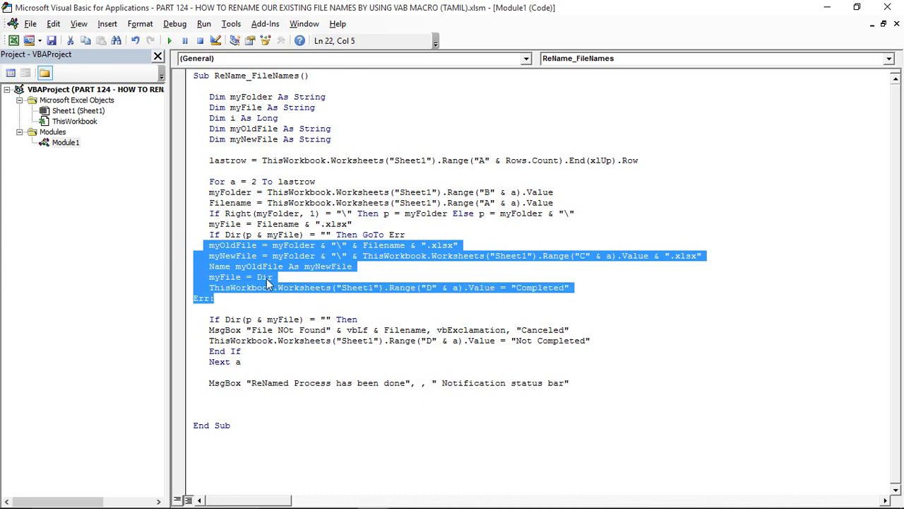
{"action": "left_click", "coordinate": [236, 245]}
{"action": "left_click", "coordinate": [283, 245]}
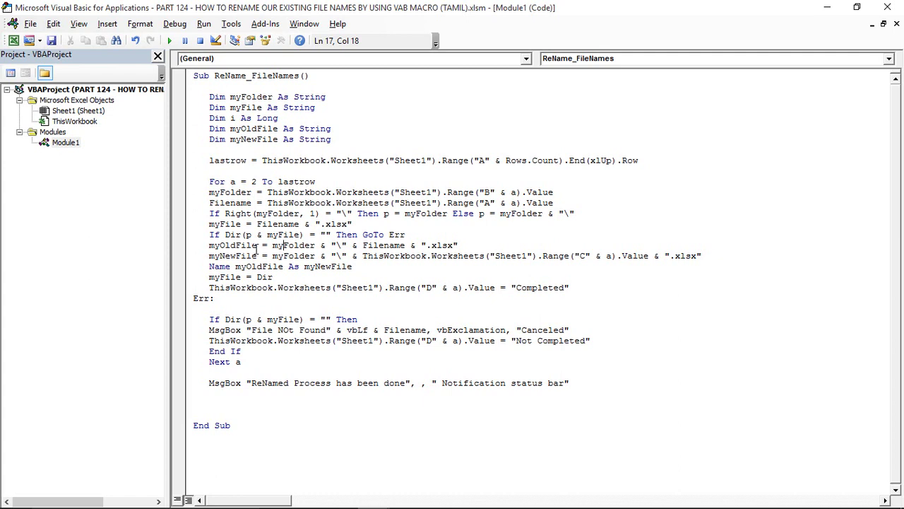
{"action": "left_click_drag", "start_coordinate": [273, 245], "coordinate": [480, 242]}
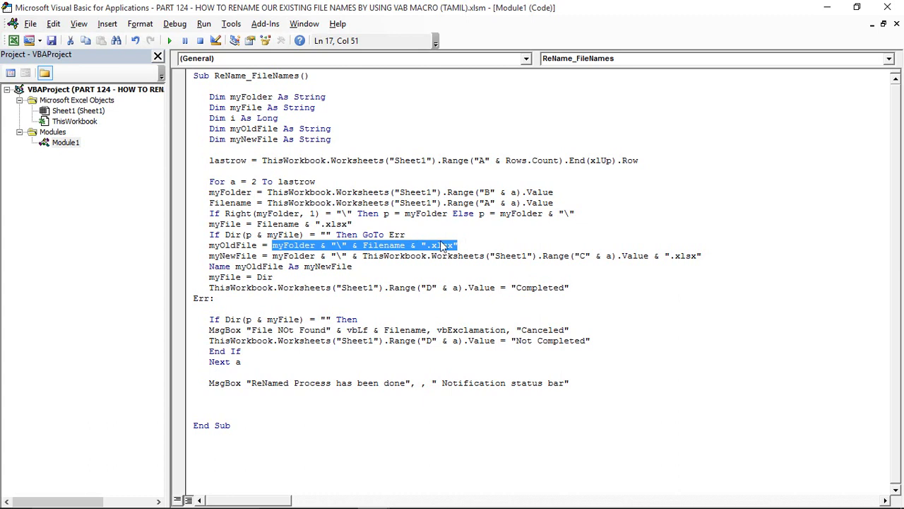
{"action": "left_click", "coordinate": [380, 246]}
{"action": "left_click_drag", "start_coordinate": [257, 255], "coordinate": [218, 256]}
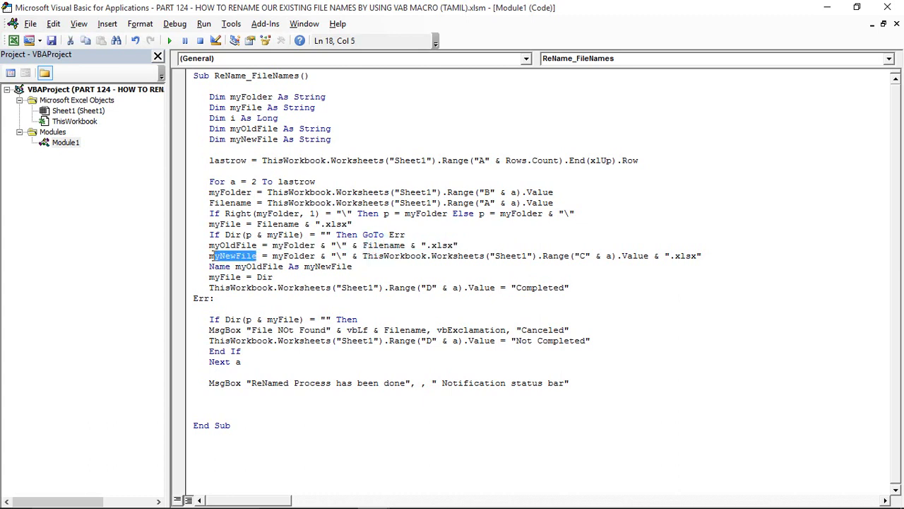
{"action": "left_click", "coordinate": [311, 255]}
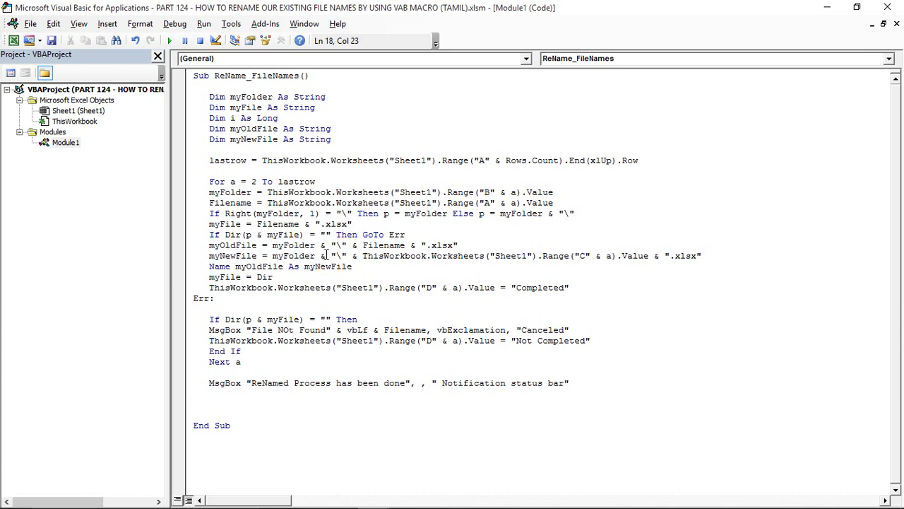
{"action": "left_click_drag", "start_coordinate": [332, 255], "coordinate": [351, 256]}
{"action": "double_click", "coordinate": [517, 256]}
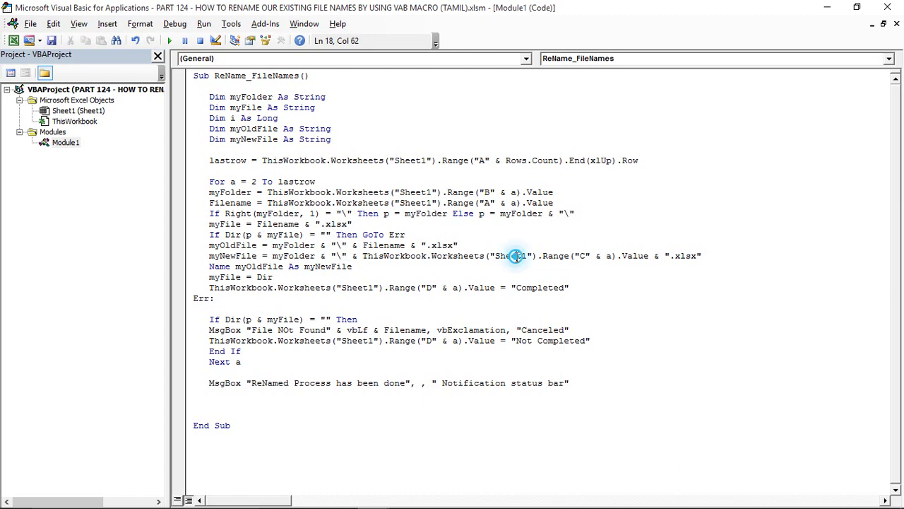
{"action": "left_click", "coordinate": [592, 255]}
{"action": "left_click", "coordinate": [611, 257]}
Check the revised names from 1-Product-1 down column C, then switch back to the code
{"action": "key", "text": "alt+Tab"}
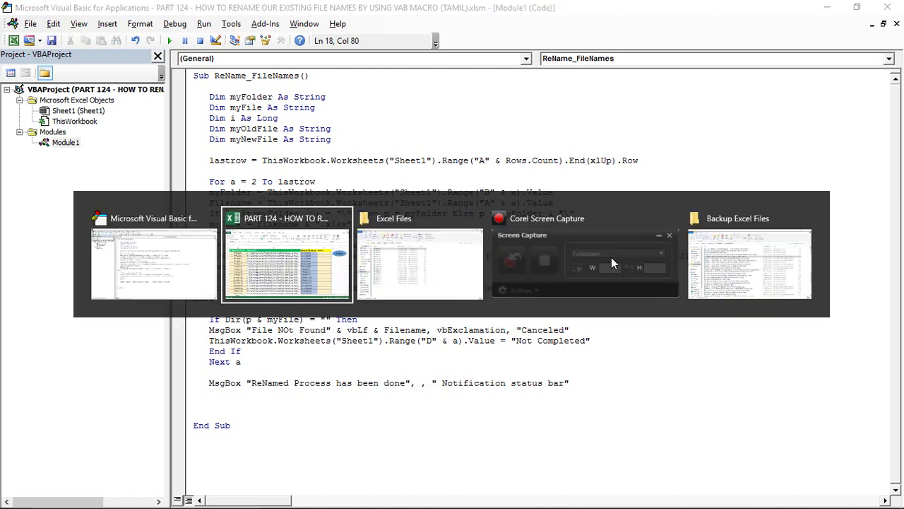
{"action": "left_click", "coordinate": [602, 135]}
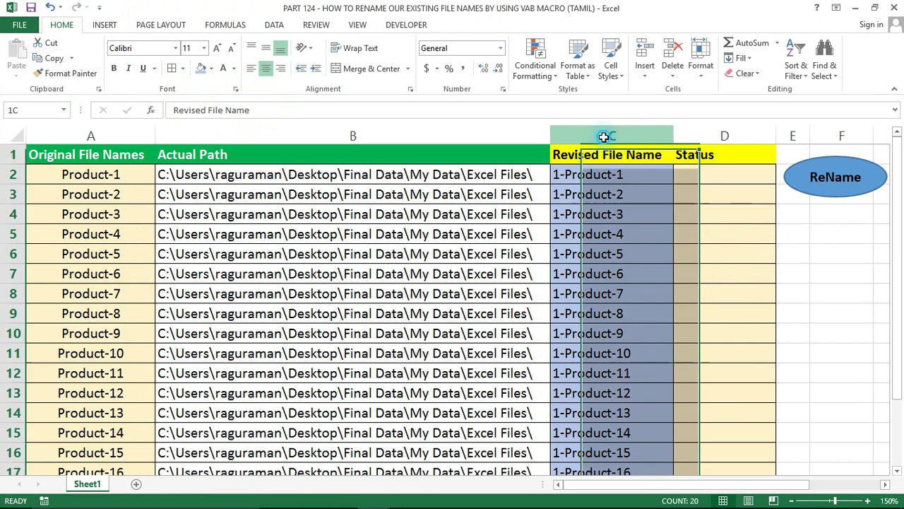
{"action": "left_click", "coordinate": [13, 174]}
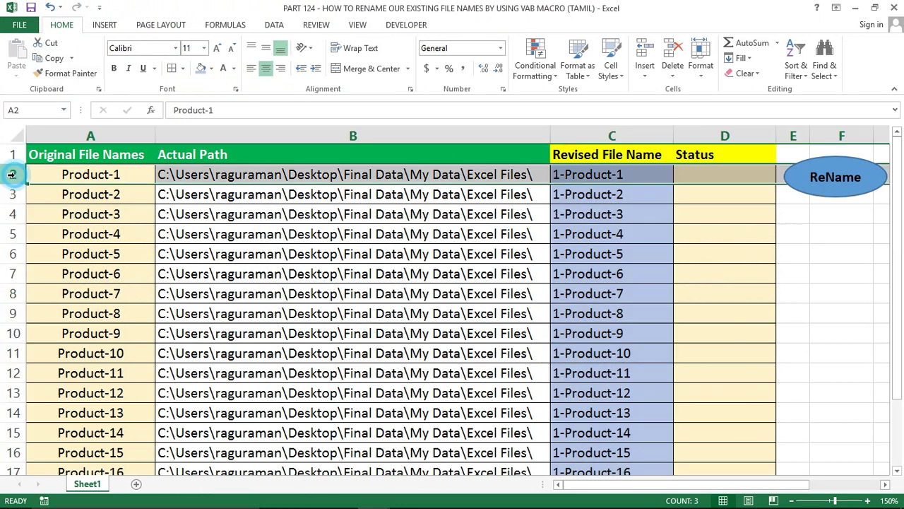
{"action": "left_click", "coordinate": [593, 174]}
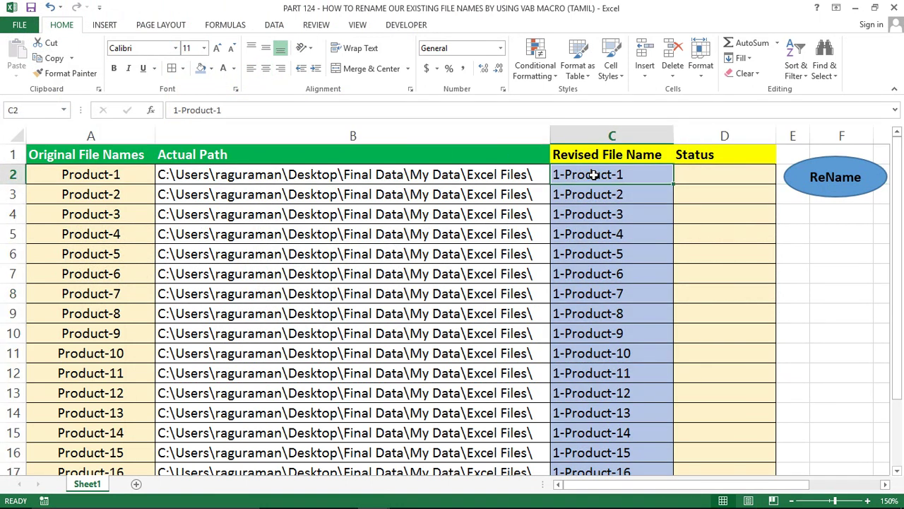
{"action": "key", "text": "ctrl+shift+Down"}
{"action": "key", "text": "ctrl+Up"}
{"action": "key", "text": "Down"}
{"action": "key", "text": "Down"}
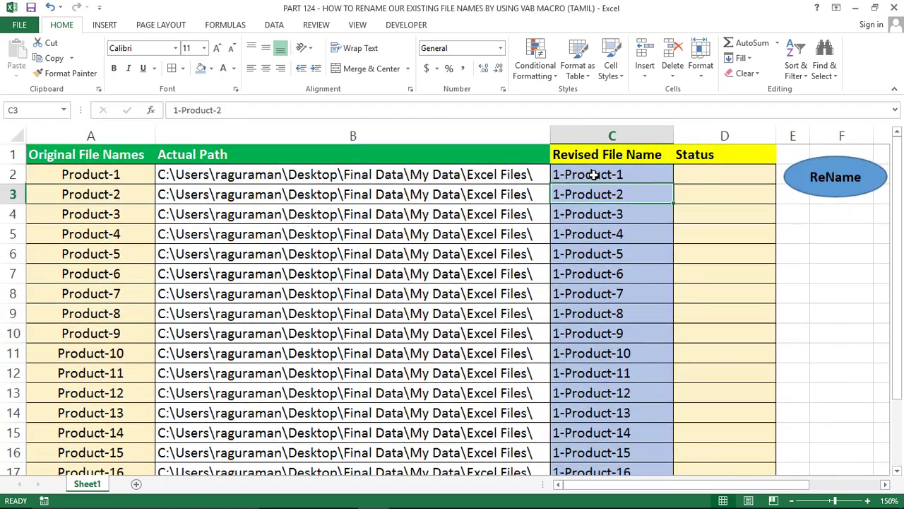
{"action": "key", "text": "Up"}
{"action": "key", "text": "alt+Tab"}
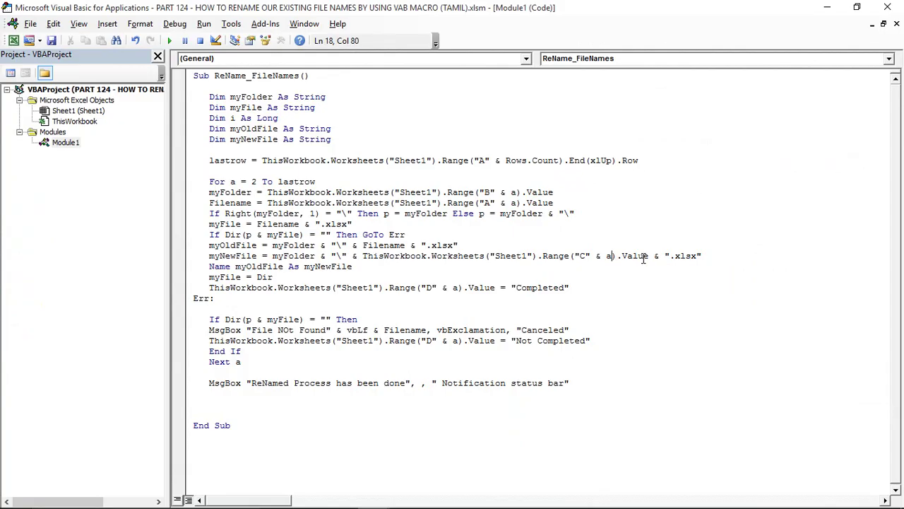
Go over the .xlsx new path, the Name myOldFile As myNewFile statement, the next-Dir line and the Completed assignment
{"action": "left_click", "coordinate": [661, 258]}
{"action": "left_click", "coordinate": [692, 258]}
{"action": "left_click", "coordinate": [271, 266]}
{"action": "double_click", "coordinate": [230, 245]}
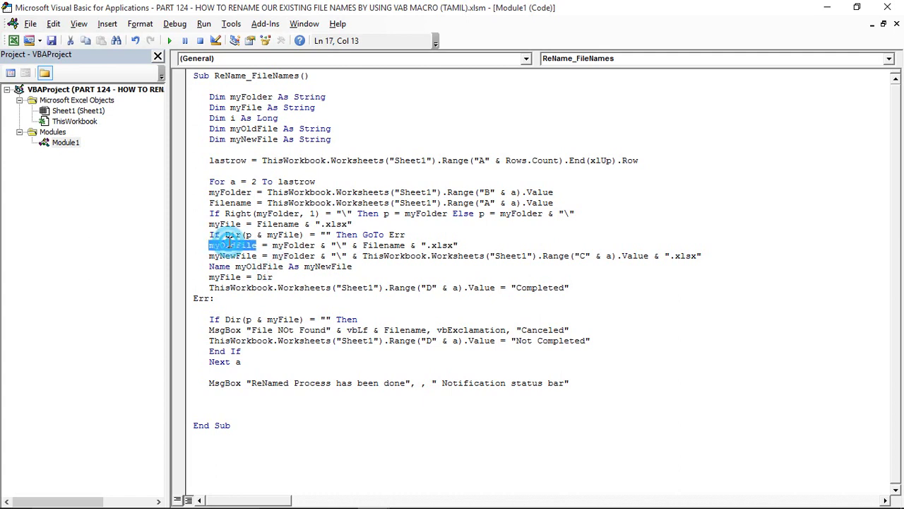
{"action": "left_click", "coordinate": [316, 266]}
{"action": "left_click", "coordinate": [226, 277]}
{"action": "left_click", "coordinate": [269, 277]}
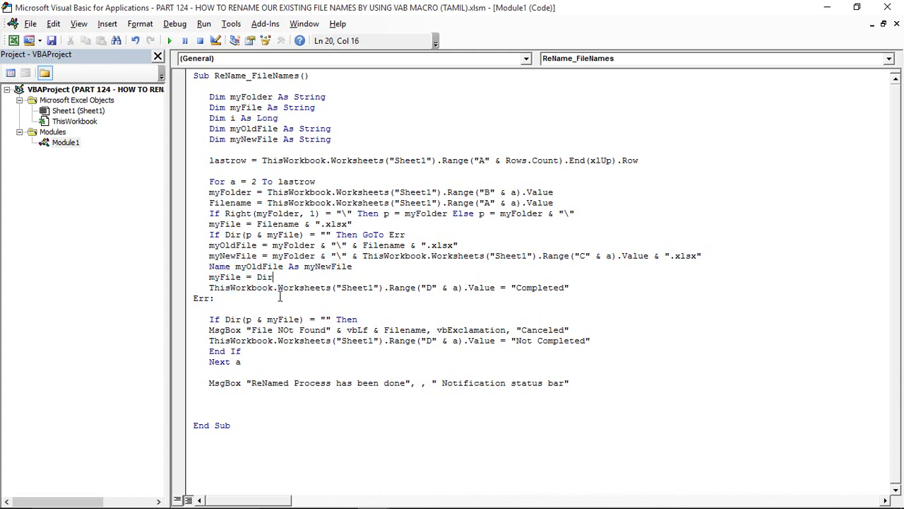
{"action": "left_click", "coordinate": [358, 291]}
{"action": "left_click", "coordinate": [466, 292]}
Look at the empty Status column D in Excel, then return to the code
{"action": "key", "text": "alt+Tab"}
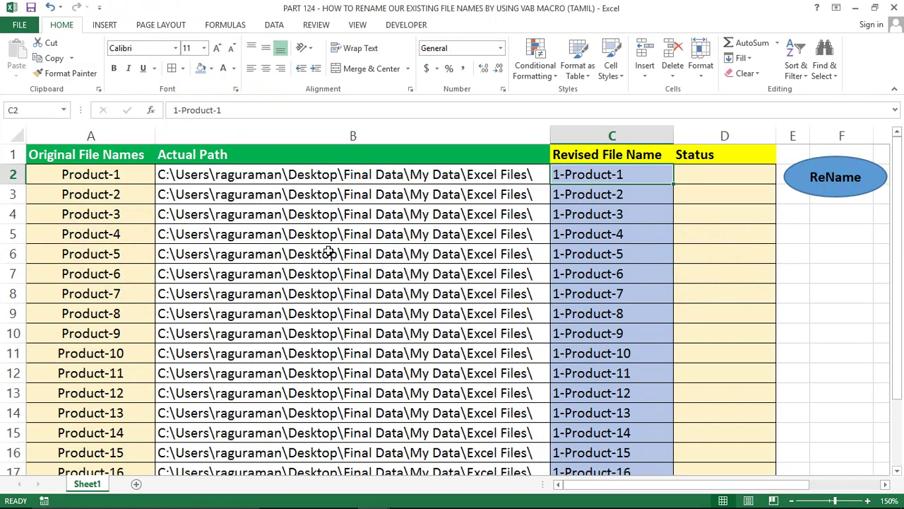
{"action": "left_click", "coordinate": [703, 135]}
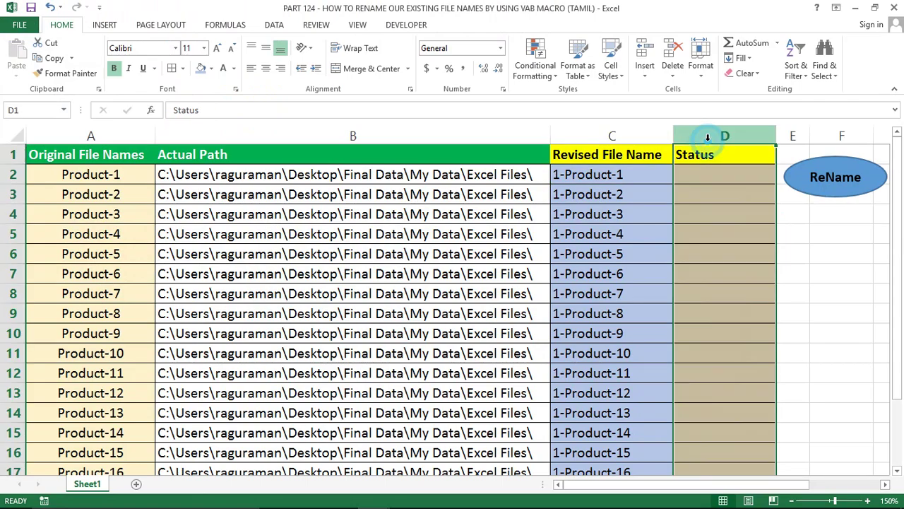
{"action": "left_click", "coordinate": [688, 167]}
{"action": "key", "text": "alt+Tab"}
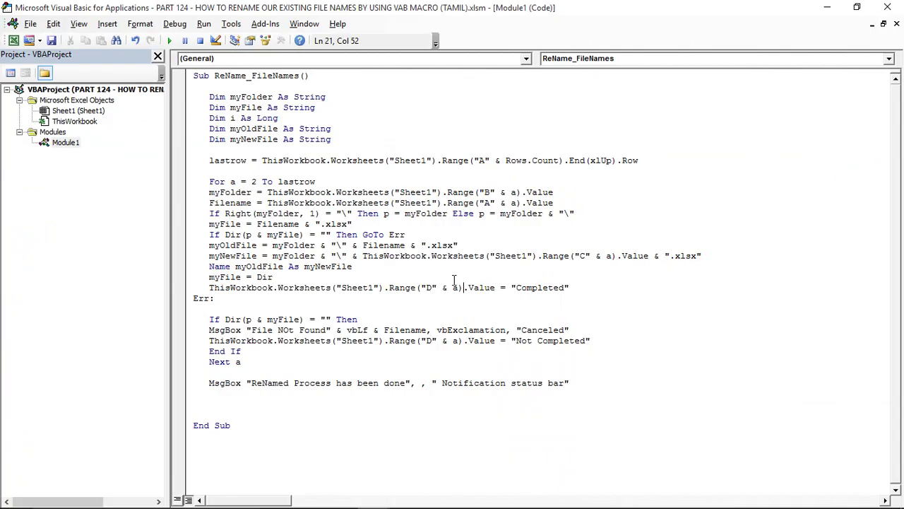
Highlight the 'Not Completed' and 'Completed' status strings in the code, then return to Excel's Status column
{"action": "left_click", "coordinate": [516, 287]}
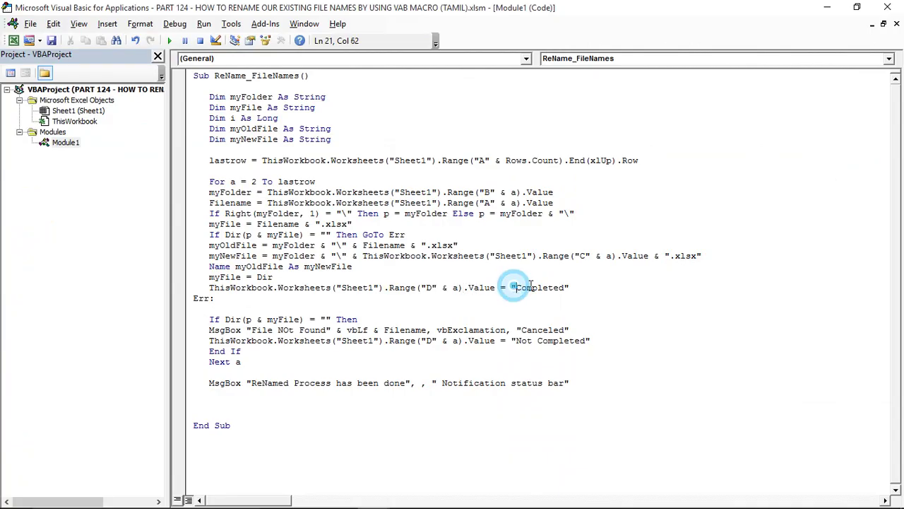
{"action": "left_click", "coordinate": [567, 286]}
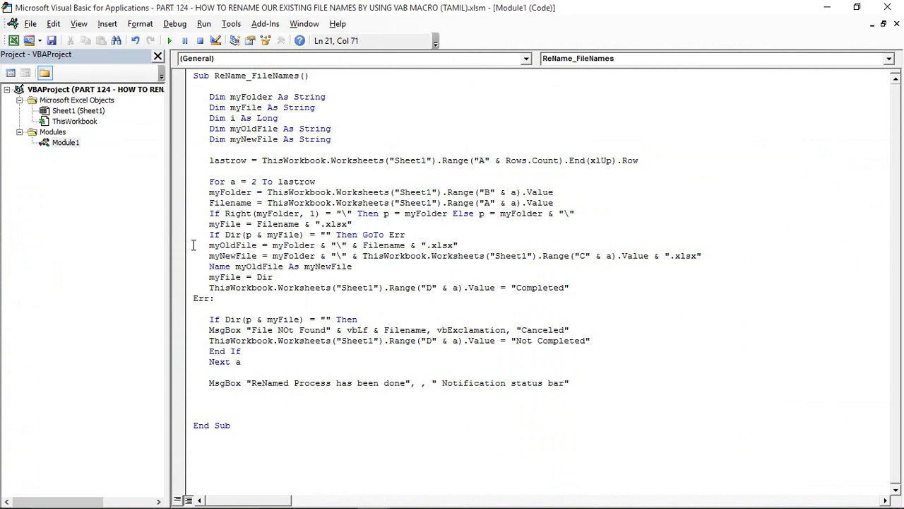
{"action": "left_click", "coordinate": [363, 234]}
{"action": "left_click_drag", "start_coordinate": [516, 339], "coordinate": [589, 341]}
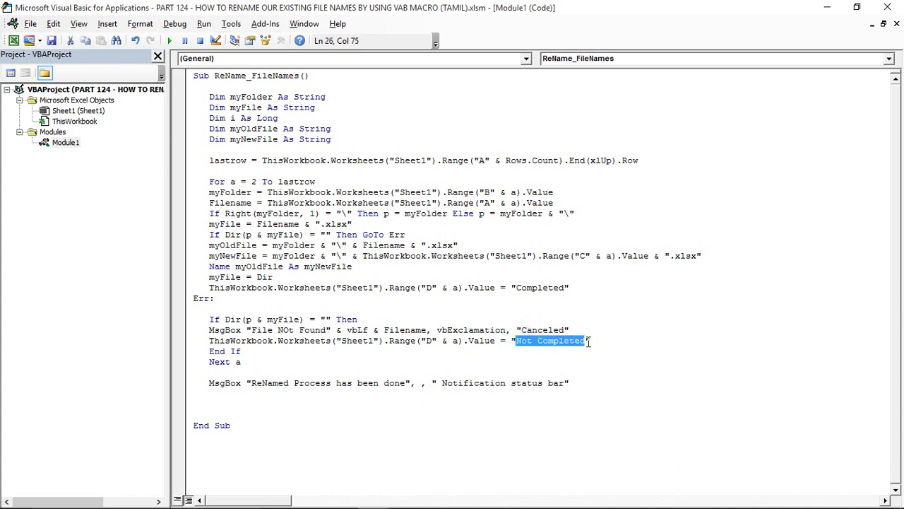
{"action": "left_click", "coordinate": [363, 257]}
{"action": "left_click_drag", "start_coordinate": [516, 288], "coordinate": [570, 288]}
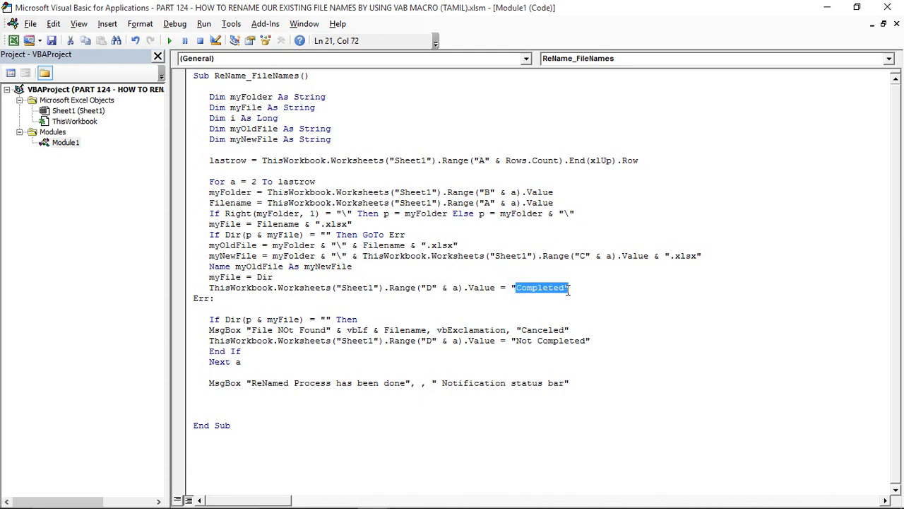
{"action": "key", "text": "alt+Tab"}
{"action": "left_click", "coordinate": [716, 215]}
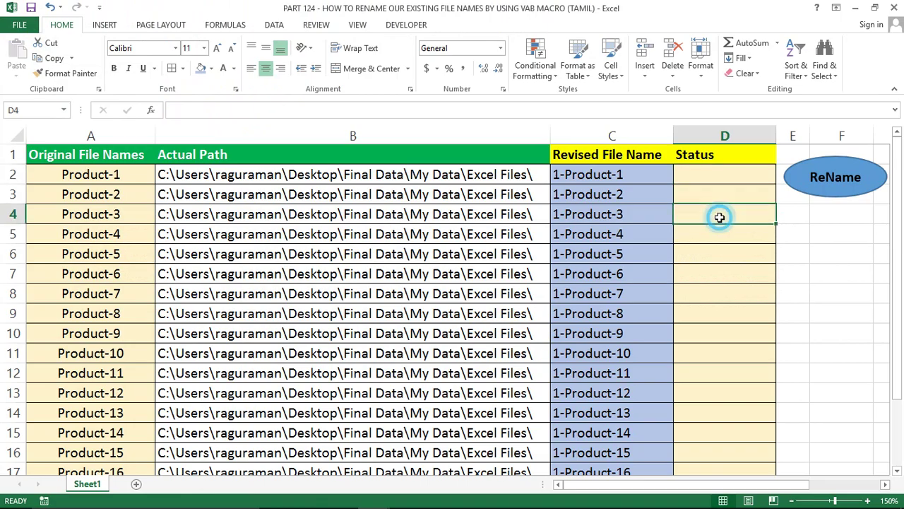
Run the ReName button macro, acknowledge the done message, and switch back to the code
{"action": "left_click", "coordinate": [822, 178]}
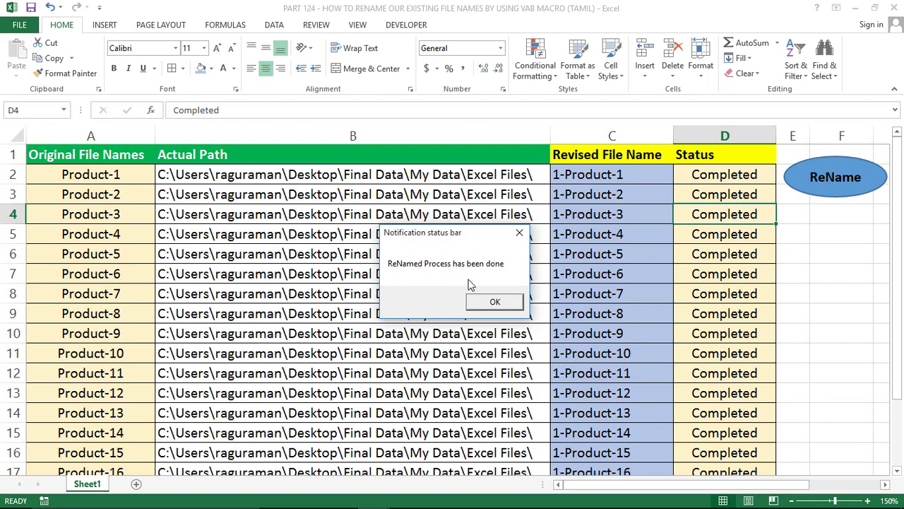
{"action": "left_click", "coordinate": [496, 301]}
{"action": "key", "text": "alt+Tab"}
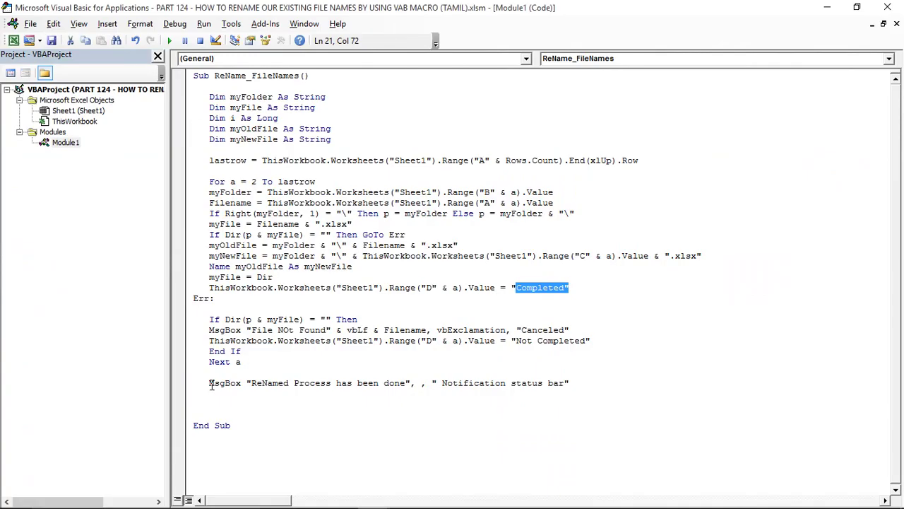
Highlight the final MsgBox line, the missing-file block and the loop-to-rename lines to explain them
{"action": "left_click_drag", "start_coordinate": [209, 383], "coordinate": [578, 383]}
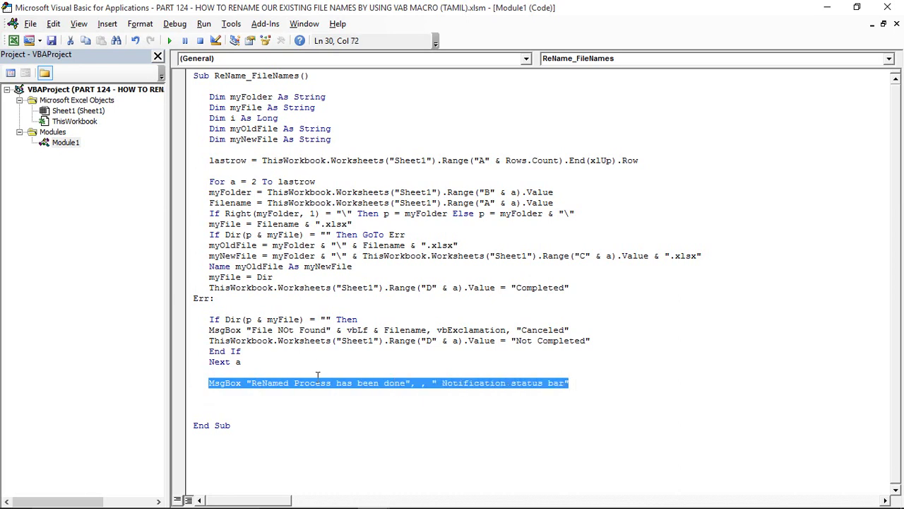
{"action": "left_click_drag", "start_coordinate": [212, 319], "coordinate": [248, 362]}
{"action": "left_click", "coordinate": [248, 362]}
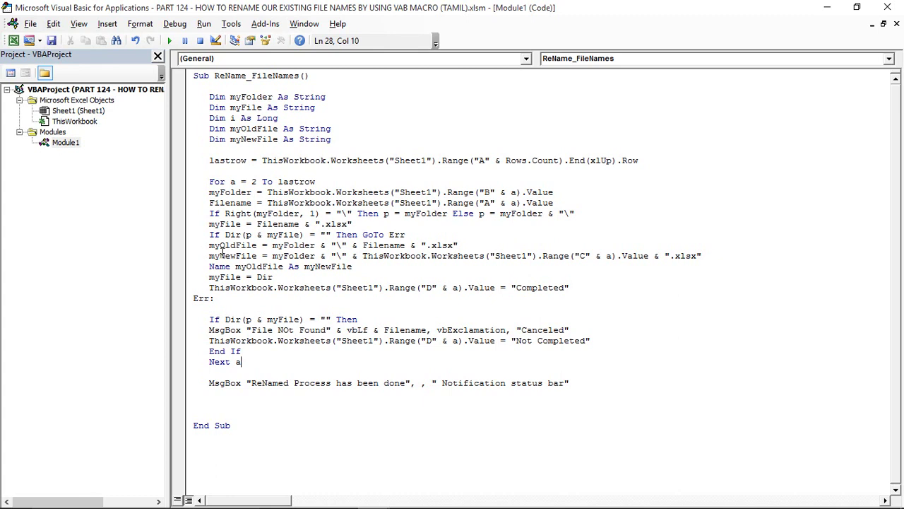
{"action": "left_click_drag", "start_coordinate": [209, 235], "coordinate": [240, 277]}
{"action": "left_click_drag", "start_coordinate": [209, 182], "coordinate": [228, 234]}
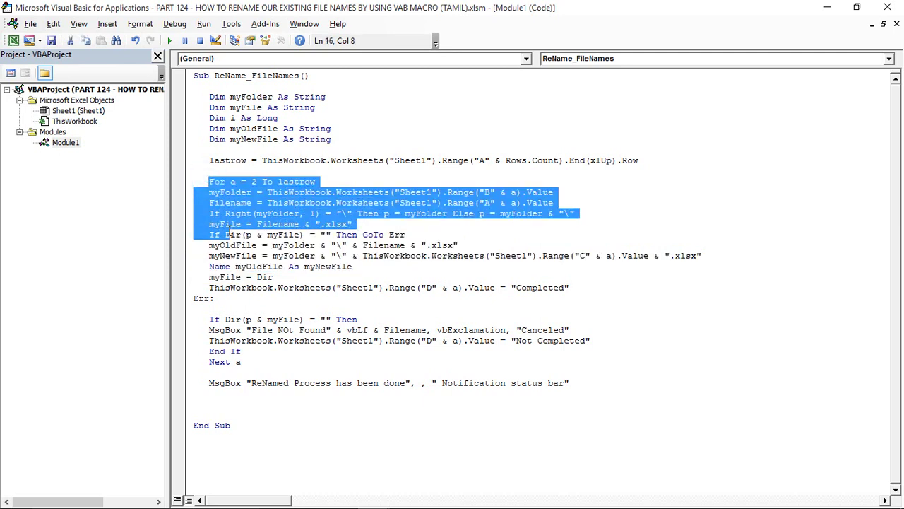
{"action": "left_click", "coordinate": [235, 181]}
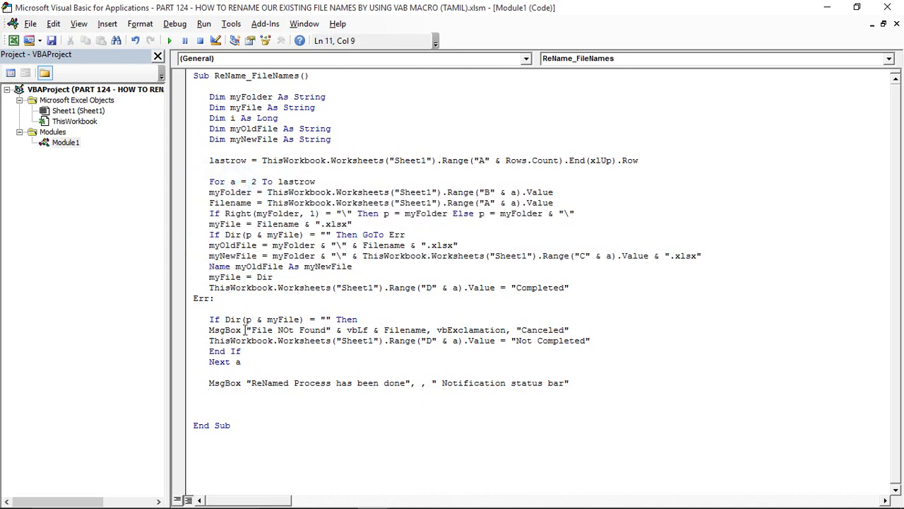
Point out the Next a, old file path and Not Completed lines, then return to Excel
{"action": "left_click_drag", "start_coordinate": [242, 362], "coordinate": [211, 361]}
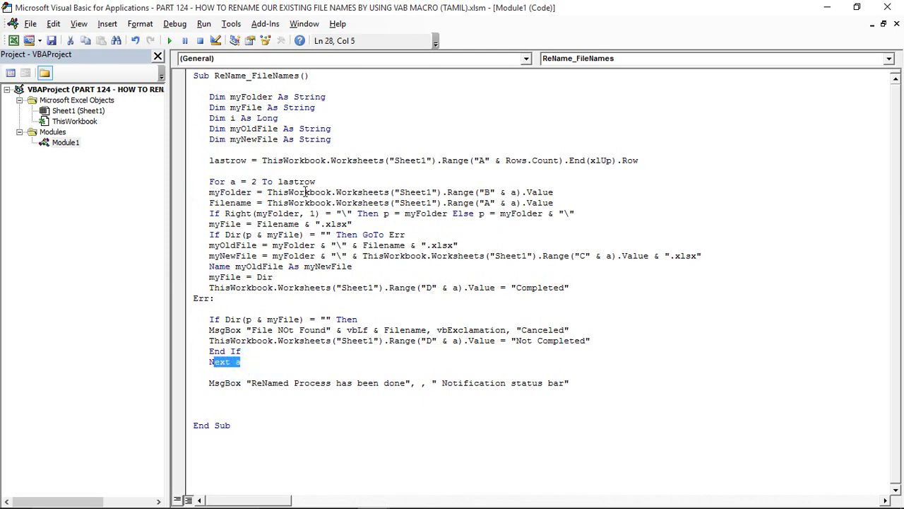
{"action": "left_click", "coordinate": [274, 210]}
{"action": "left_click", "coordinate": [342, 245]}
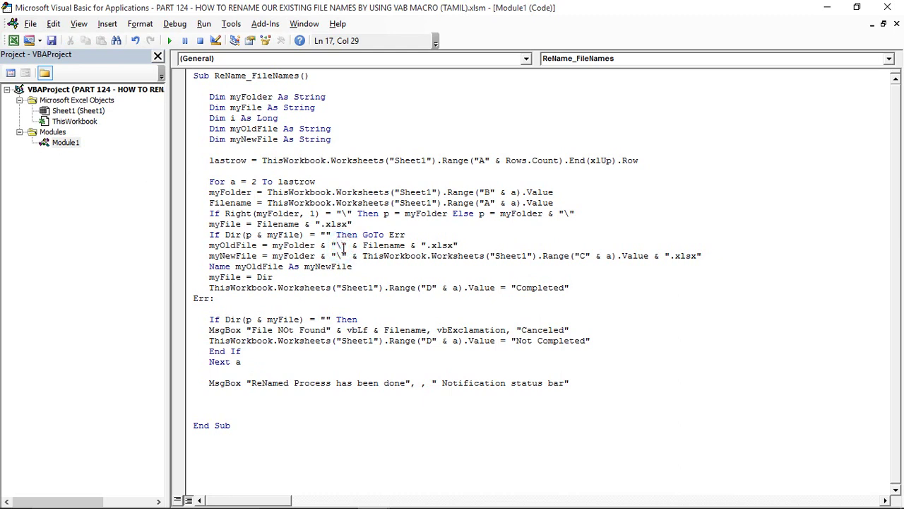
{"action": "left_click", "coordinate": [355, 342]}
{"action": "key", "text": "alt+Tab"}
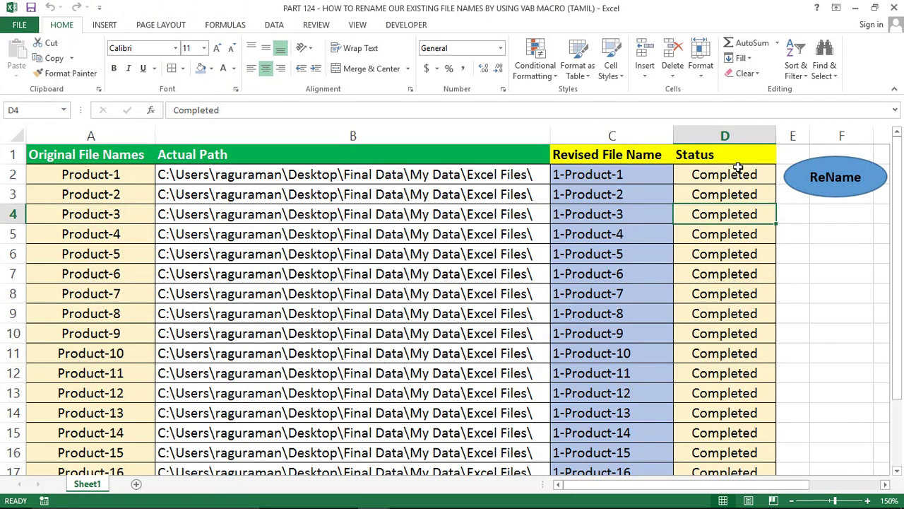
Clear the Completed values from the Status column, D2 downward
{"action": "left_click", "coordinate": [726, 177]}
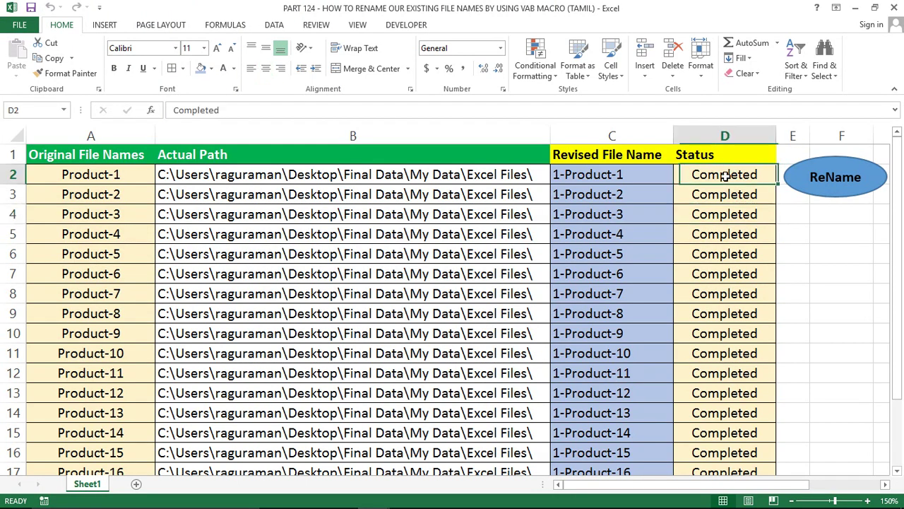
{"action": "key", "text": "ctrl+shift+Down"}
{"action": "key", "text": "Delete"}
{"action": "scroll", "coordinate": [725, 176], "scroll_direction": "up", "scroll_amount": 2}
Select the original file names from A2 down to A20
{"action": "left_click", "coordinate": [725, 177]}
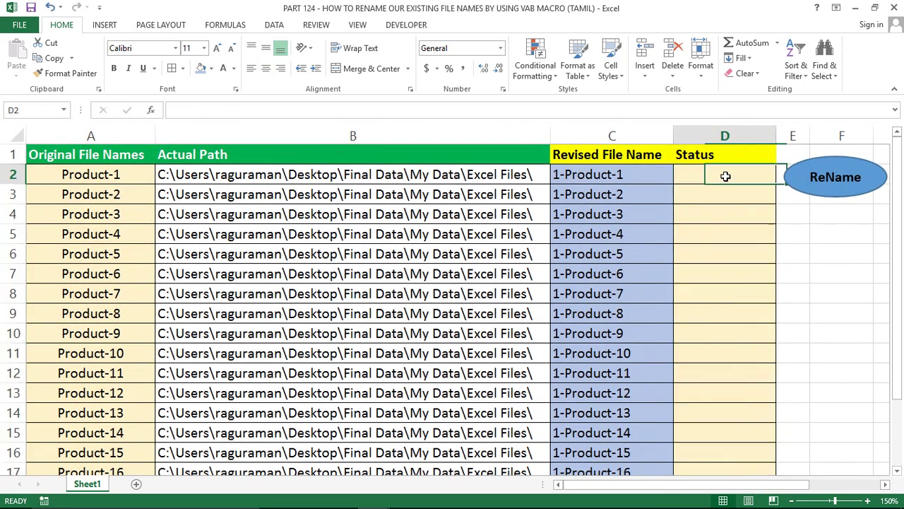
{"action": "key", "text": "Left"}
{"action": "key", "text": "Left"}
{"action": "key", "text": "Left"}
{"action": "key", "text": "Right"}
{"action": "key", "text": "Right"}
{"action": "key", "text": "Left"}
{"action": "key", "text": "Left"}
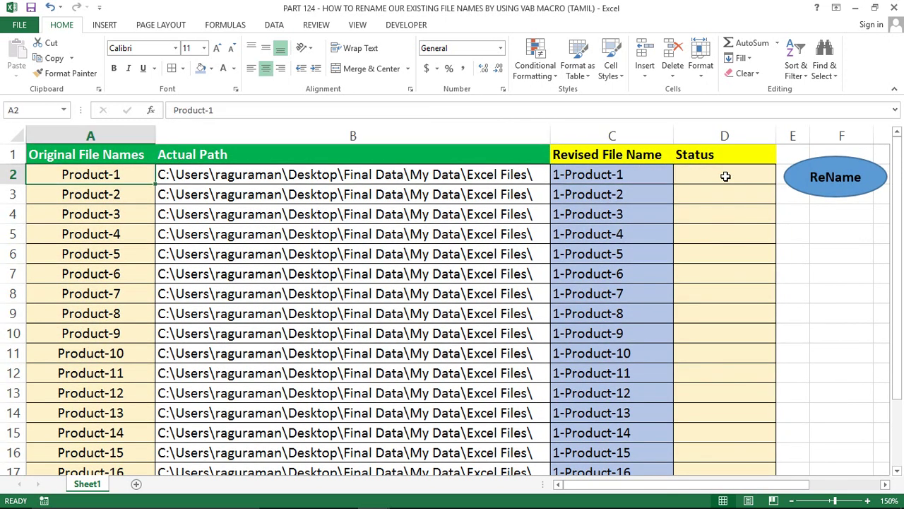
{"action": "key", "text": "Right"}
{"action": "key", "text": "Right"}
{"action": "key", "text": "Right"}
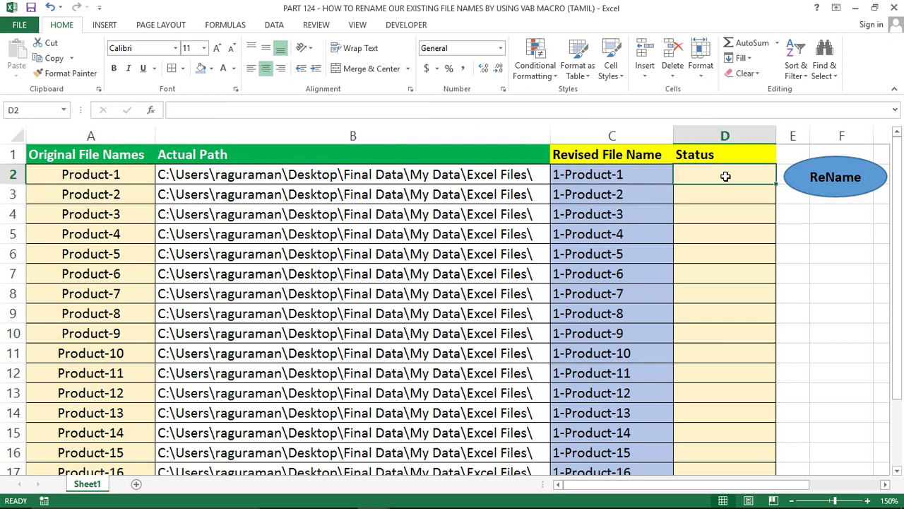
{"action": "key", "text": "Left"}
{"action": "key", "text": "ctrl+shift+Down"}
Copy the original file names and paste them temporarily into column D starting at D2
{"action": "key", "text": "ctrl+c"}
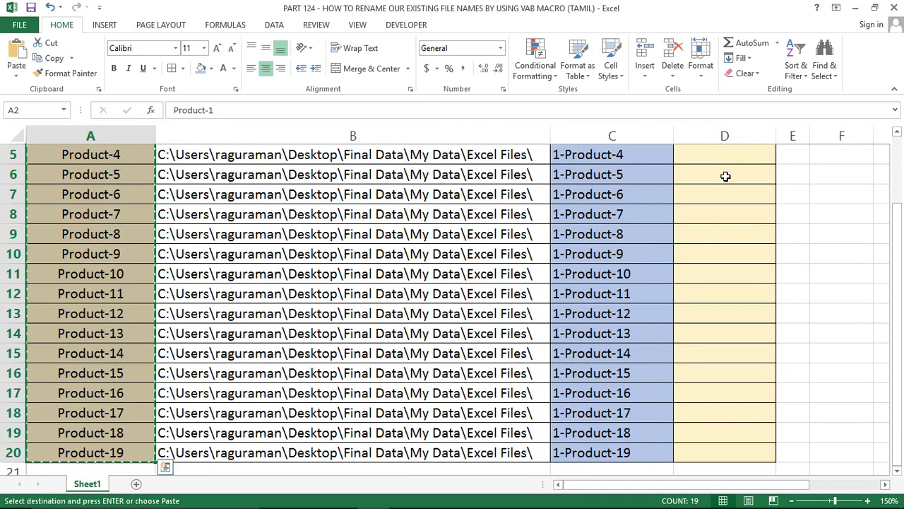
{"action": "key", "text": "alt+Tab"}
{"action": "key", "text": "Tab"}
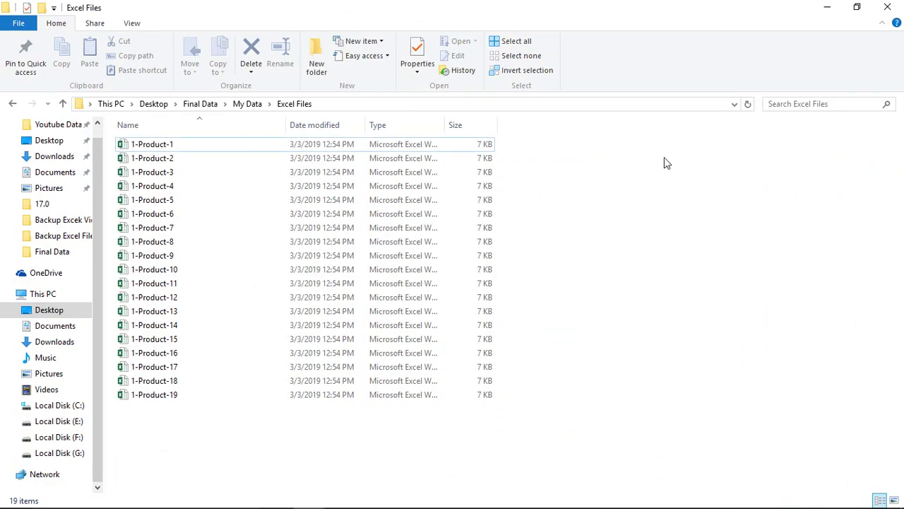
{"action": "key", "text": "alt+Tab"}
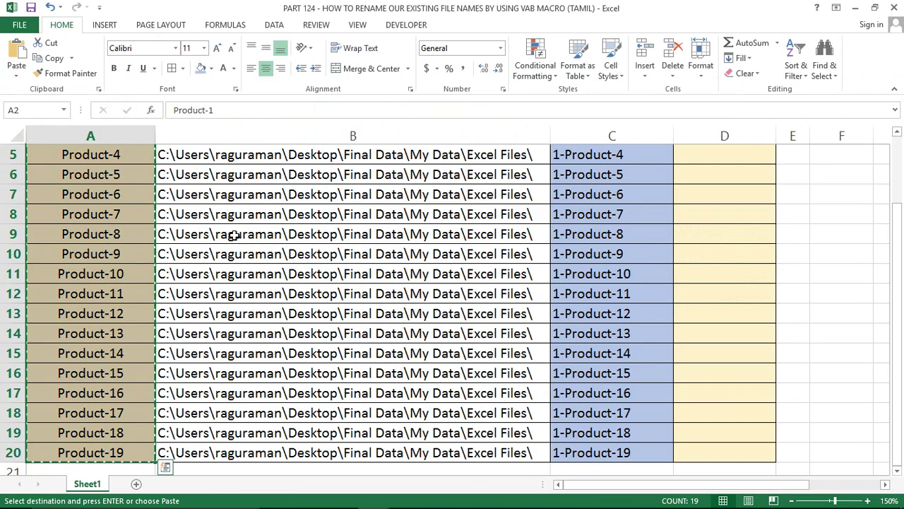
{"action": "key", "text": "ctrl+Home"}
{"action": "key", "text": "Right"}
{"action": "key", "text": "Right"}
{"action": "key", "text": "Right"}
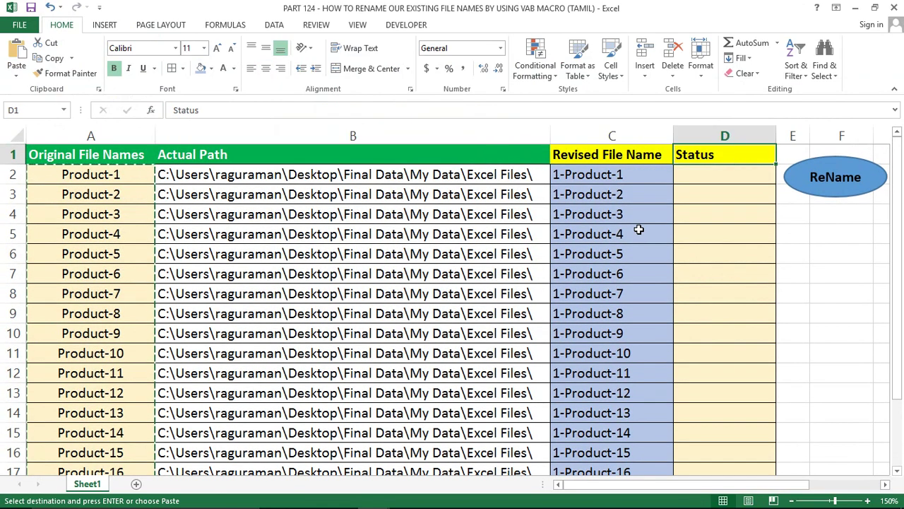
{"action": "key", "text": "Down"}
{"action": "key", "text": "ctrl+v"}
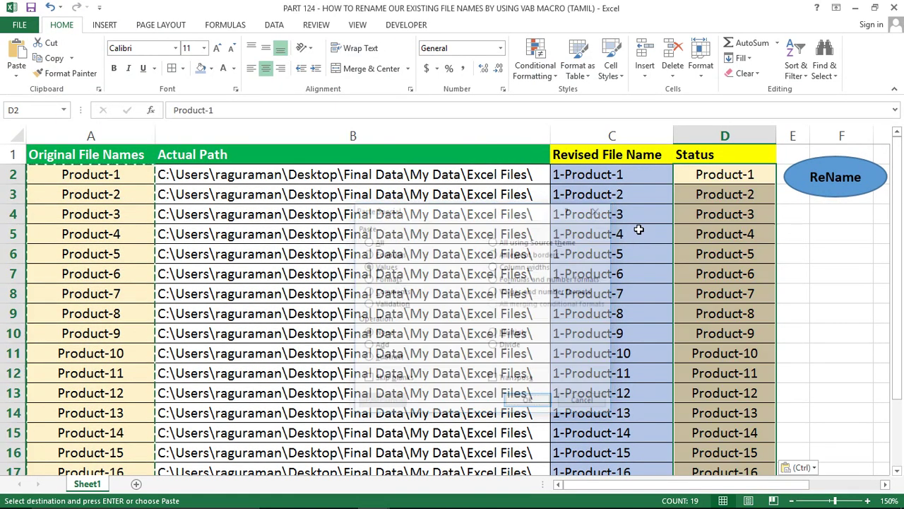
Copy the revised names 1-Product-n and paste them as values into column A
{"action": "key", "text": "Left"}
{"action": "key", "text": "Left"}
{"action": "key", "text": "Right"}
{"action": "scroll", "coordinate": [639, 230], "scroll_direction": "down", "scroll_amount": 1}
{"action": "key", "text": "ctrl+c"}
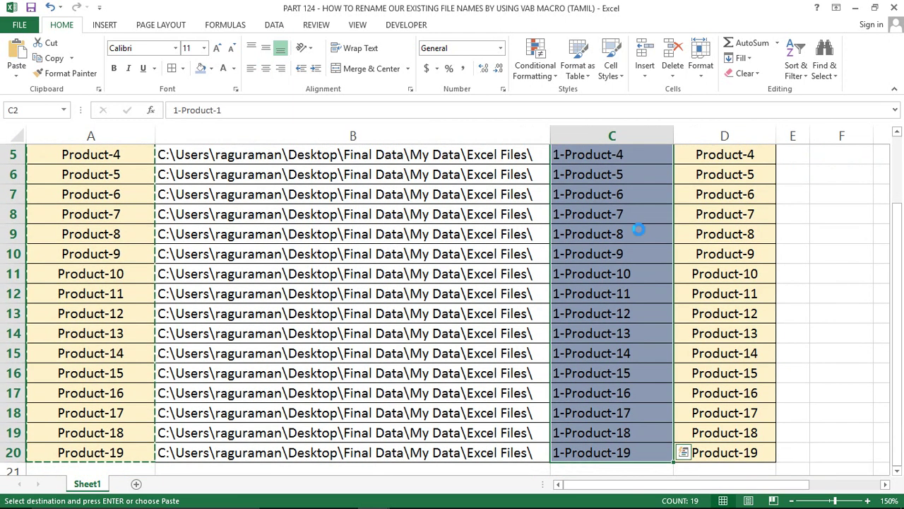
{"action": "key", "text": "Up"}
{"action": "key", "text": "Left"}
Copy the temporary Product-n names from column D and paste them as values into column C
{"action": "key", "text": "Left"}
{"action": "key", "text": "Down"}
{"action": "key", "text": "ctrl+alt+v"}
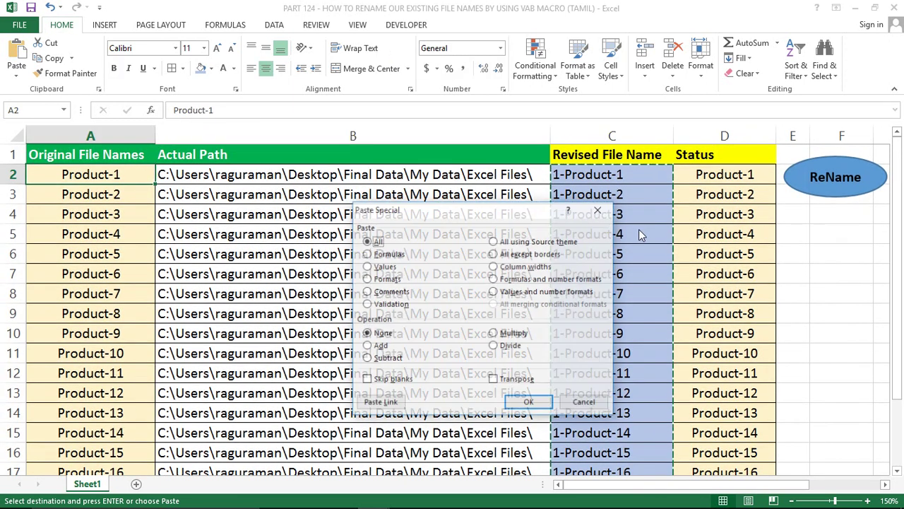
{"action": "key", "text": "v"}
{"action": "key", "text": "Return"}
{"action": "key", "text": "Right"}
{"action": "key", "text": "Right"}
{"action": "key", "text": "Right"}
{"action": "key", "text": "ctrl+shift+Down"}
{"action": "key", "text": "ctrl+v"}
{"action": "key", "text": "ctrl+c"}
{"action": "key", "text": "Up"}
{"action": "key", "text": "Left"}
{"action": "key", "text": "Down"}
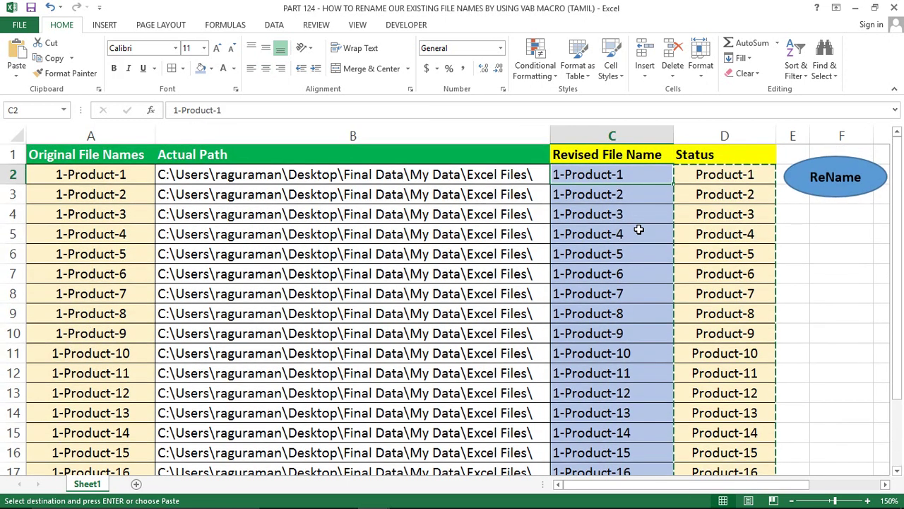
{"action": "key", "text": "ctrl+alt+v"}
{"action": "key", "text": "Return"}
Delete the temporary names from column D, leaving Status empty
{"action": "key", "text": "Right"}
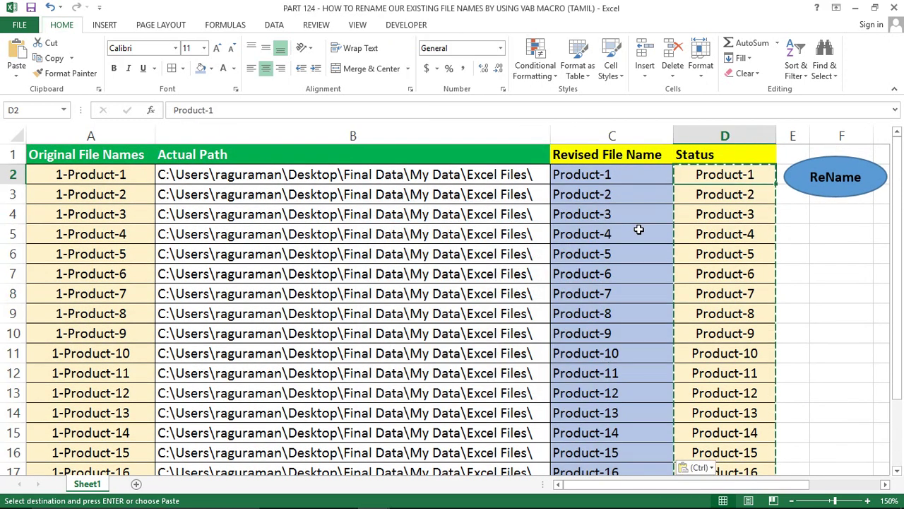
{"action": "key", "text": "ctrl+shift+Down"}
{"action": "key", "text": "Delete"}
{"action": "scroll", "coordinate": [638, 229], "scroll_direction": "up", "scroll_amount": 1}
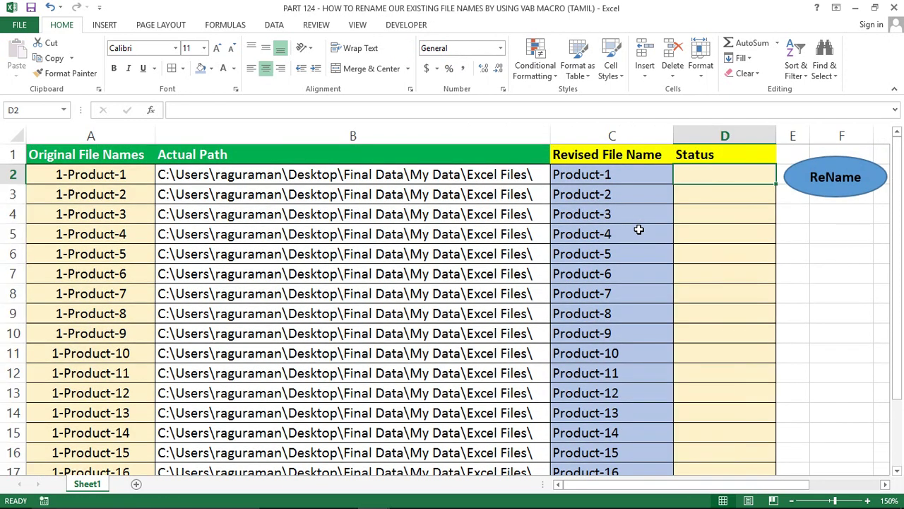
{"action": "key", "text": "Left"}
{"action": "key", "text": "ctrl+shift+Down"}
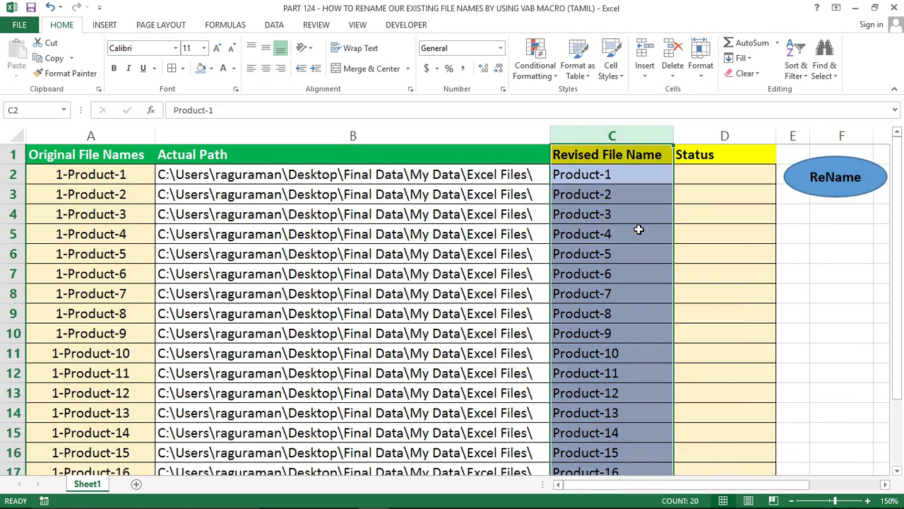
Compare the 1-Product files in the Excel Files folder with the workbook's name columns
{"action": "key", "text": "alt+Tab"}
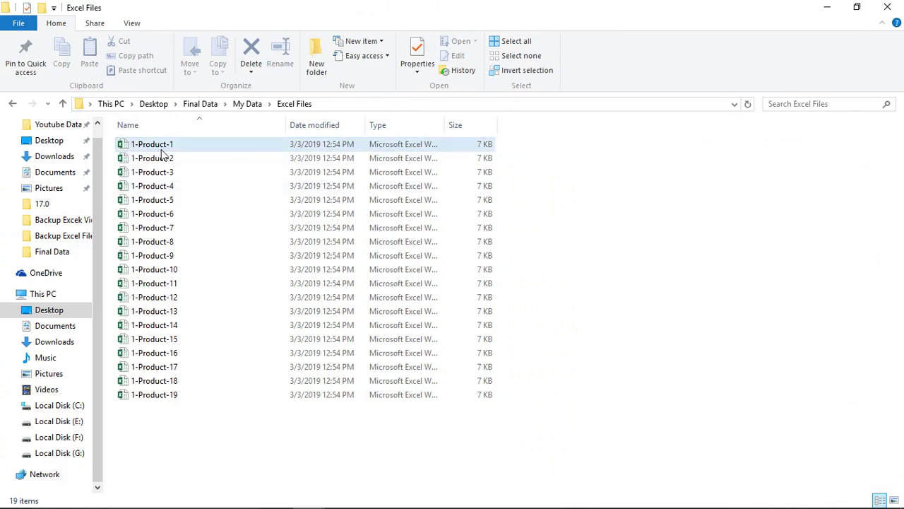
{"action": "left_click", "coordinate": [160, 149]}
{"action": "key", "text": "alt+Tab"}
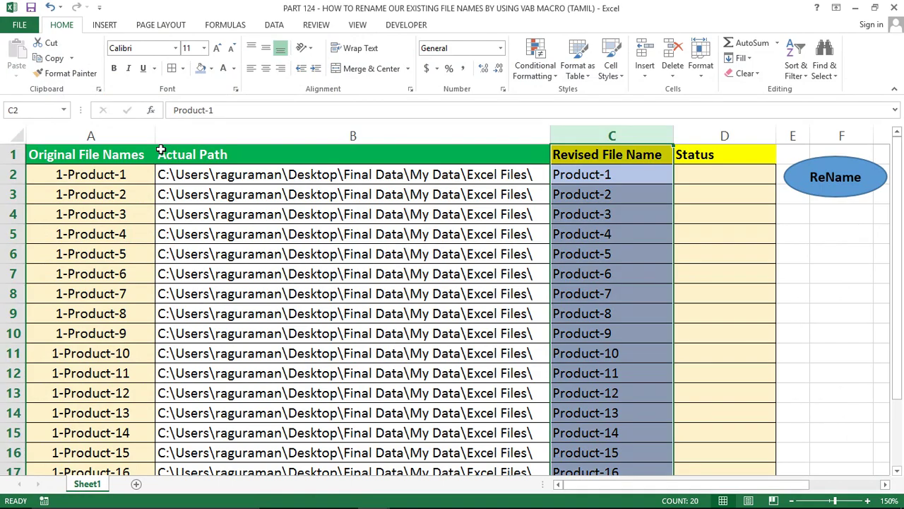
{"action": "left_click", "coordinate": [54, 136]}
{"action": "key", "text": "alt+Tab"}
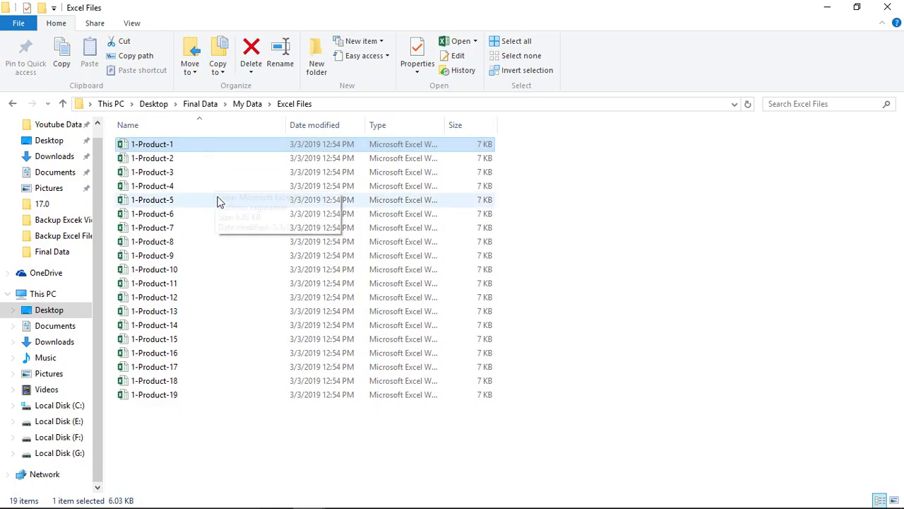
{"action": "left_click", "coordinate": [162, 157]}
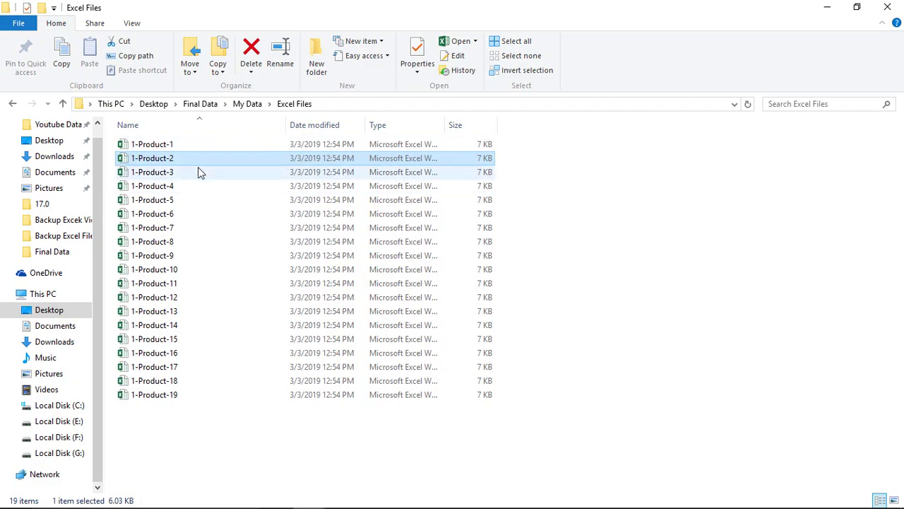
{"action": "key", "text": "alt+Tab"}
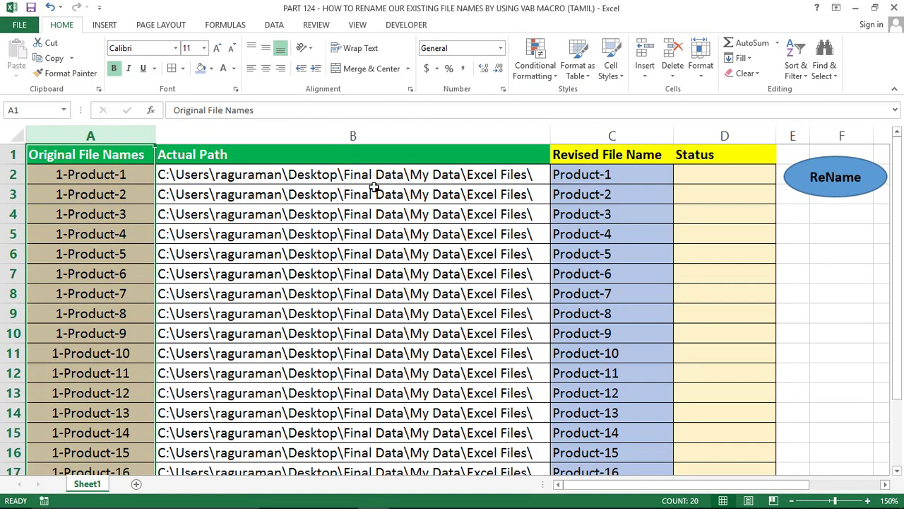
{"action": "left_click", "coordinate": [595, 132]}
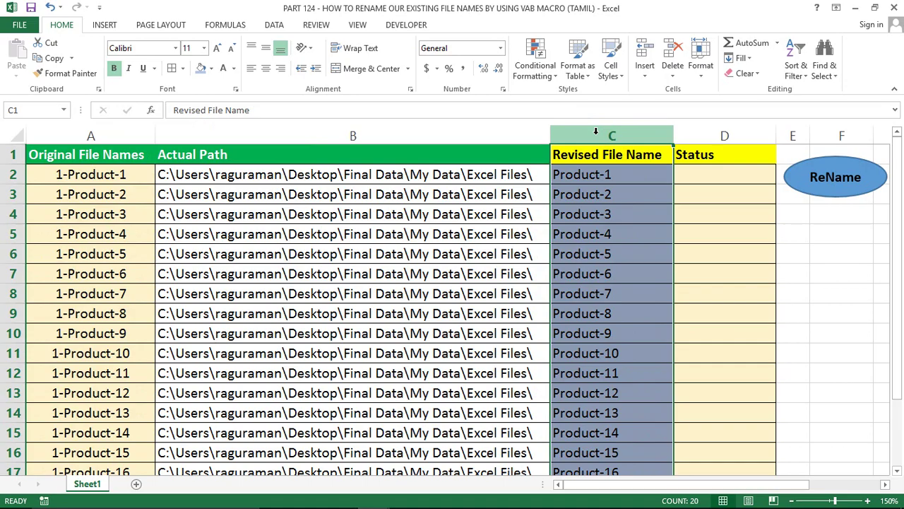
{"action": "key", "text": "alt+Tab"}
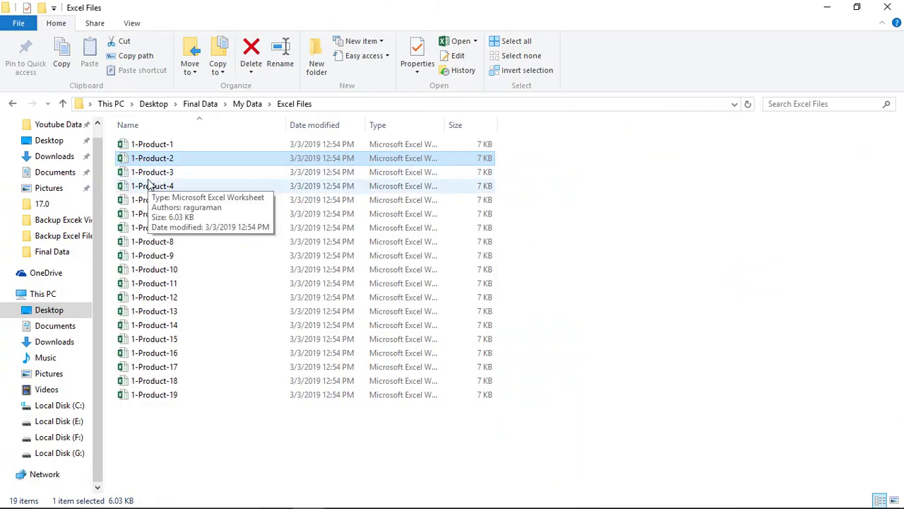
Delete files 1-Product-1 through 1-Product-6 from the Excel Files folder
{"action": "left_click", "coordinate": [167, 145]}
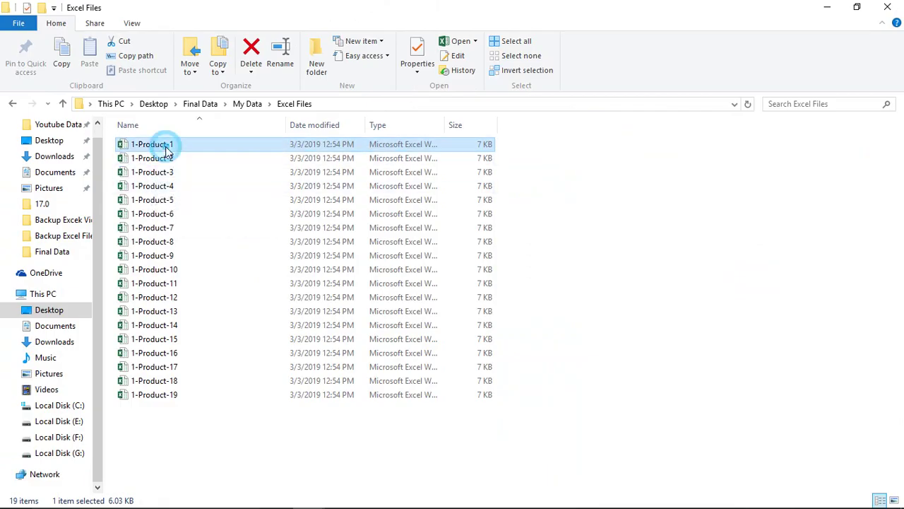
{"action": "key", "text": "shift+Down"}
{"action": "key", "text": "shift+Down"}
{"action": "key", "text": "shift+Down"}
{"action": "key", "text": "shift+Down"}
{"action": "key", "text": "shift+Down"}
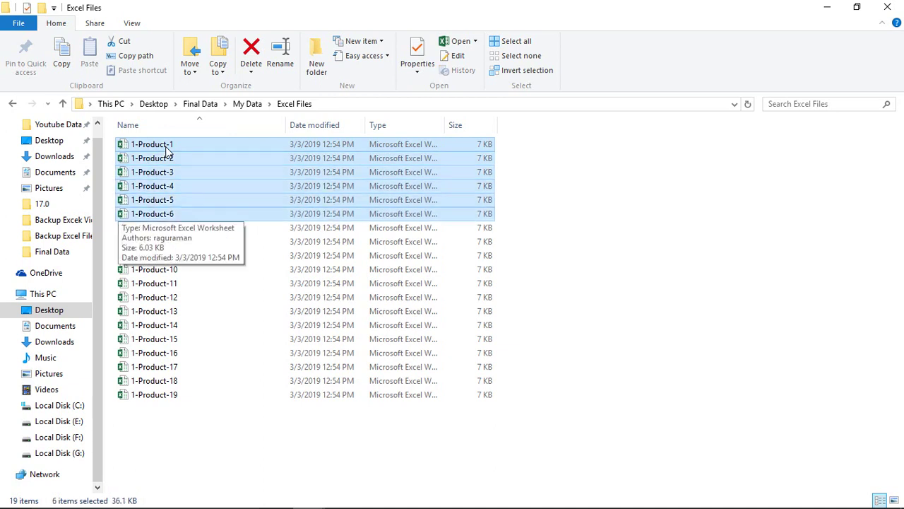
{"action": "key", "text": "Delete"}
{"action": "left_click", "coordinate": [190, 203]}
Mark the deleted files' names in the workbook and check the corresponding Status cells
{"action": "key", "text": "alt+Tab"}
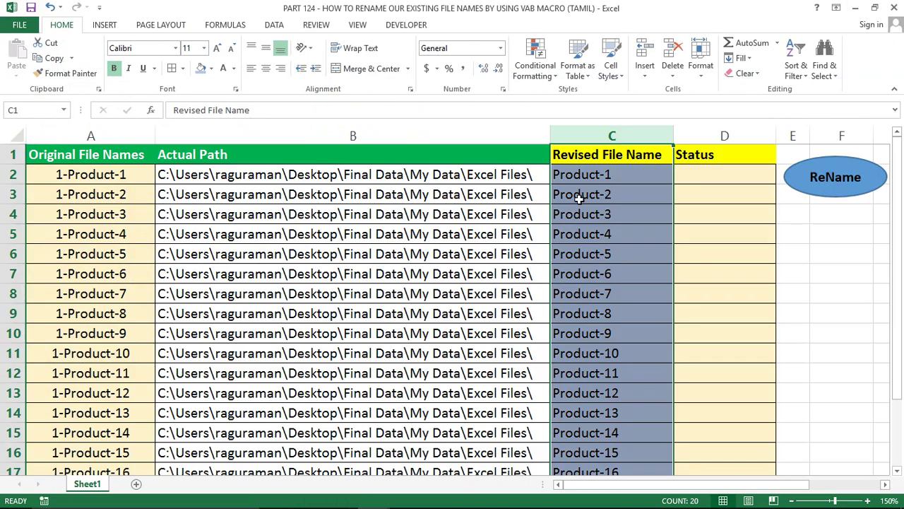
{"action": "left_click", "coordinate": [597, 208]}
{"action": "left_click", "coordinate": [90, 174]}
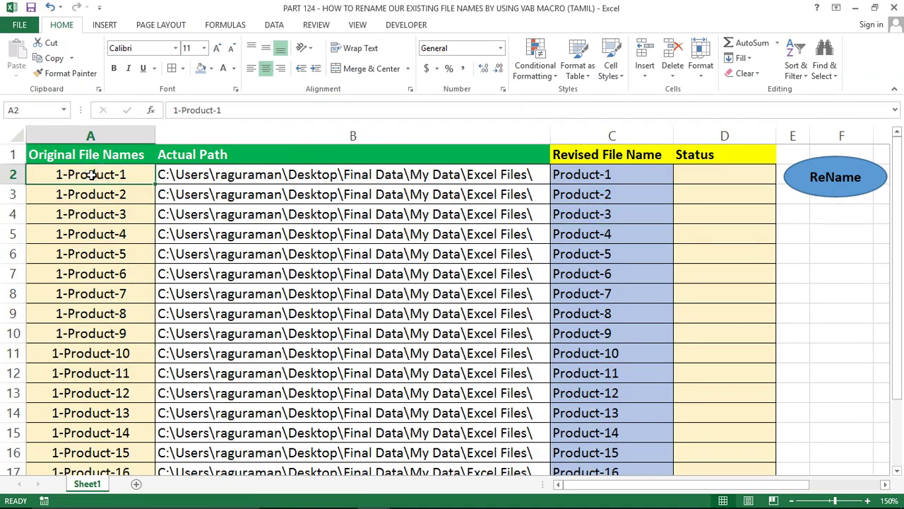
{"action": "key", "text": "shift+Down"}
{"action": "key", "text": "shift+Down"}
{"action": "key", "text": "shift+Down"}
{"action": "key", "text": "shift+Down"}
{"action": "key", "text": "shift+Down"}
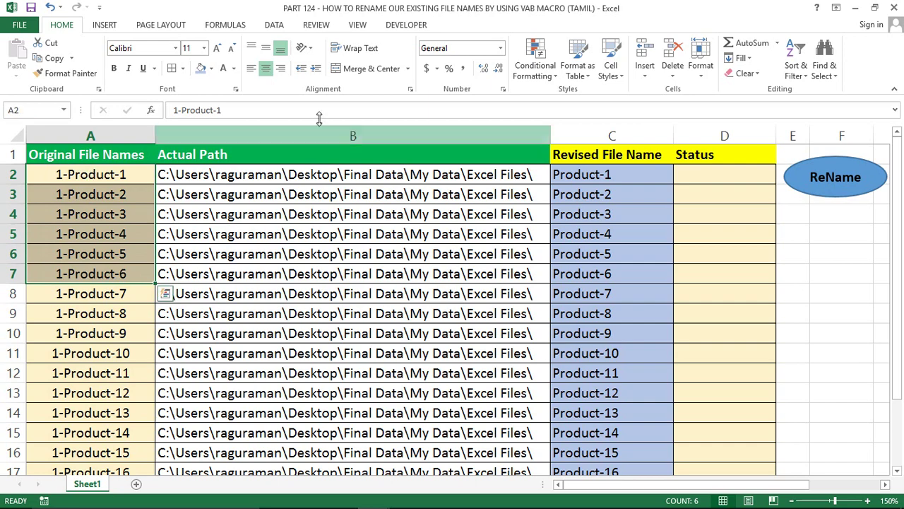
{"action": "key", "text": "alt+Tab"}
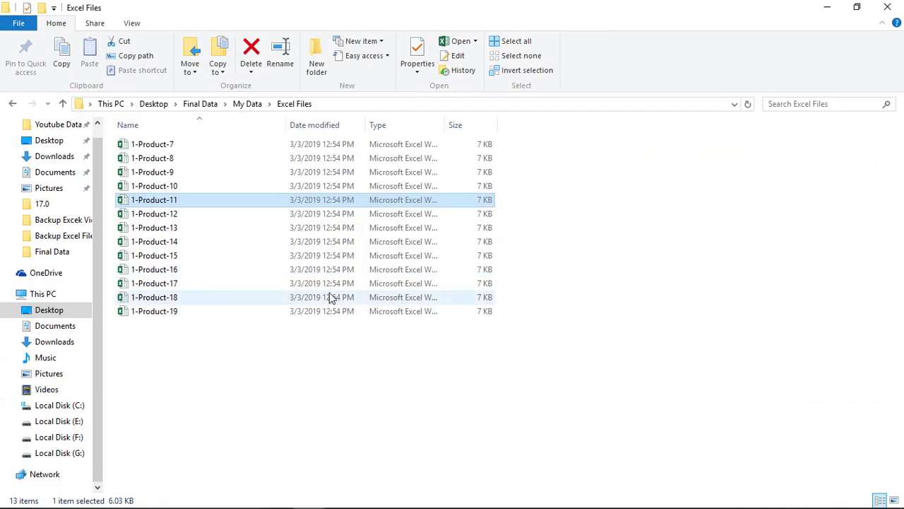
{"action": "key", "text": "alt+Tab"}
{"action": "left_click", "coordinate": [770, 292]}
{"action": "left_click", "coordinate": [692, 252]}
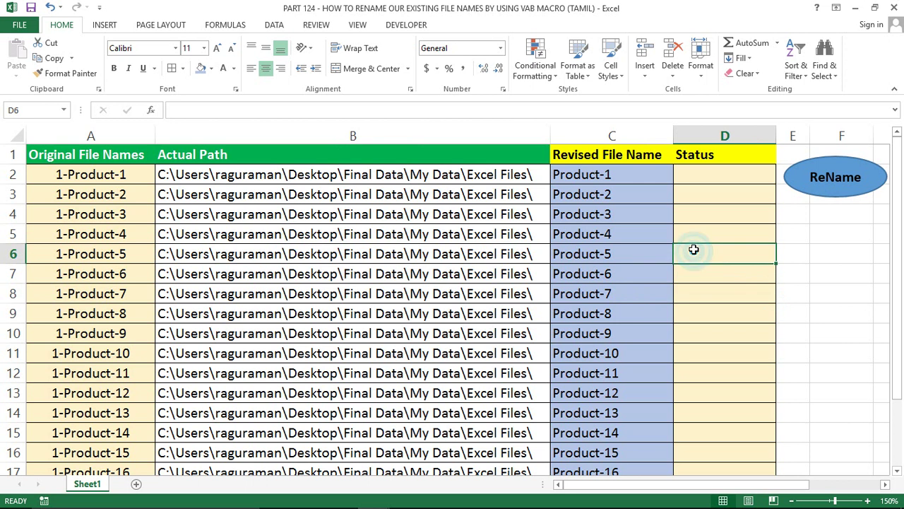
Run the ReName macro, dismissing the six File Not Found messages and the finished notification
{"action": "left_click", "coordinate": [825, 182]}
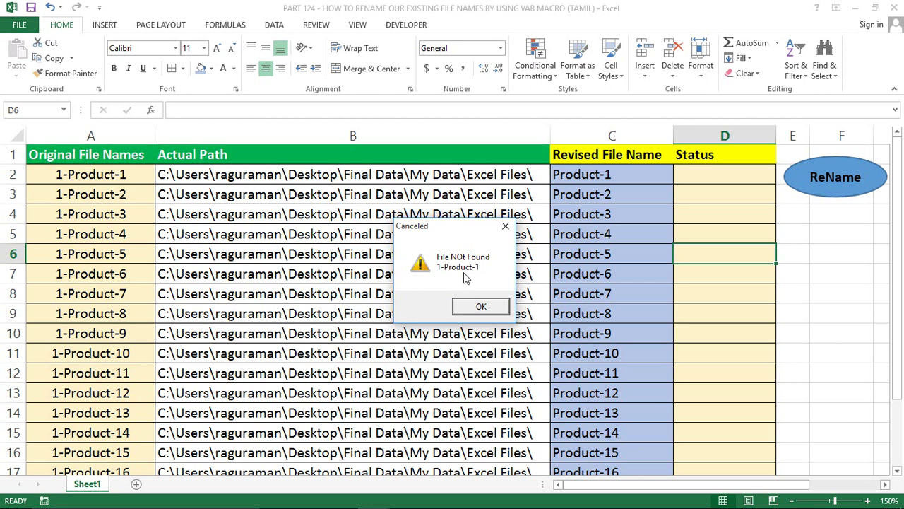
{"action": "left_click", "coordinate": [480, 305]}
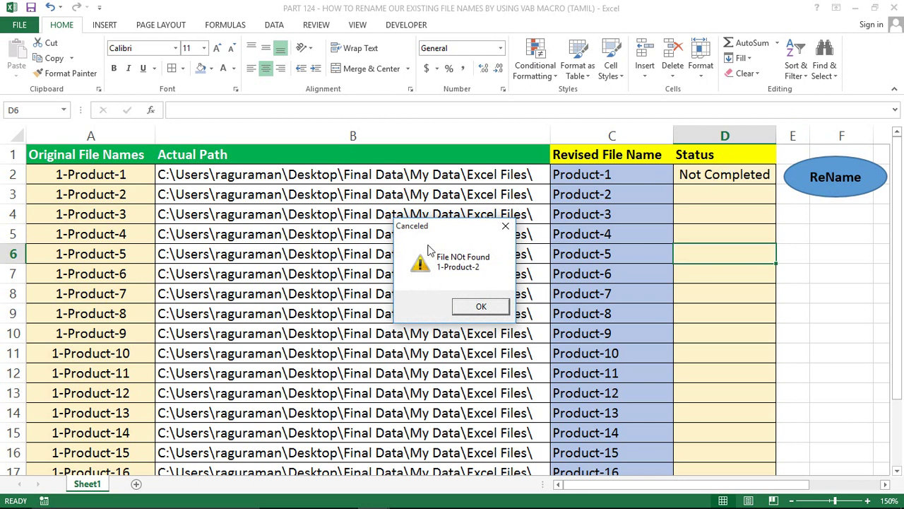
{"action": "left_click", "coordinate": [477, 308]}
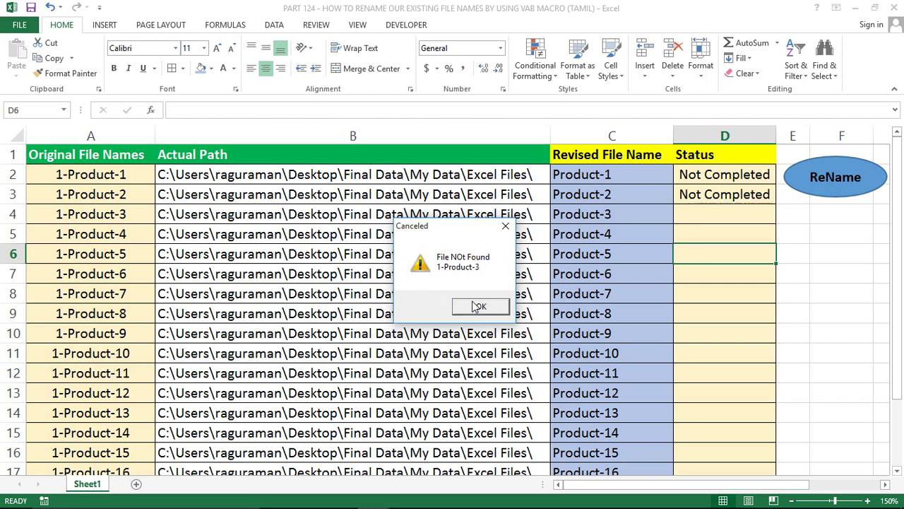
{"action": "left_click", "coordinate": [477, 308]}
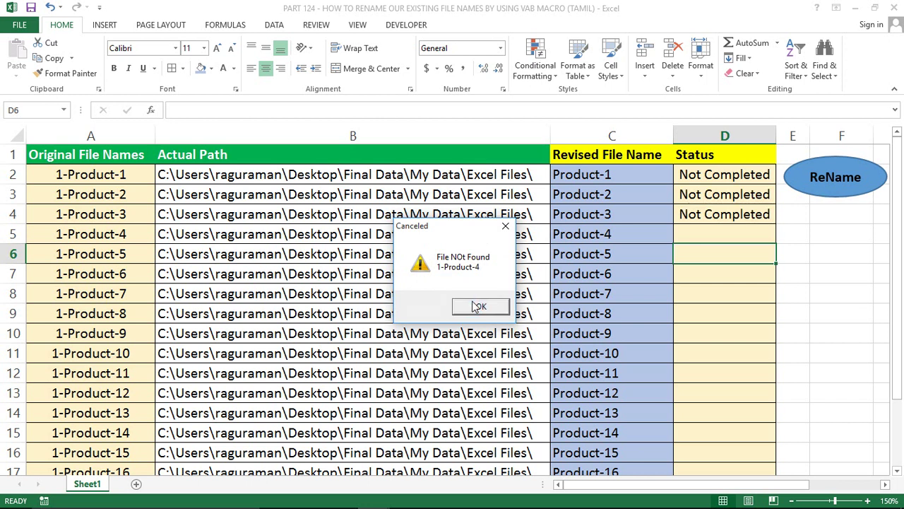
{"action": "left_click", "coordinate": [478, 308]}
{"action": "left_click", "coordinate": [478, 308]}
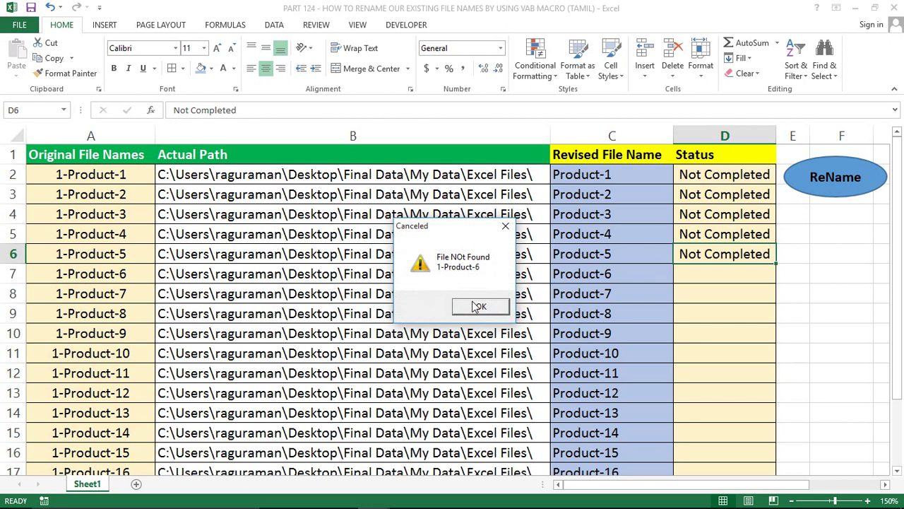
{"action": "left_click", "coordinate": [477, 308]}
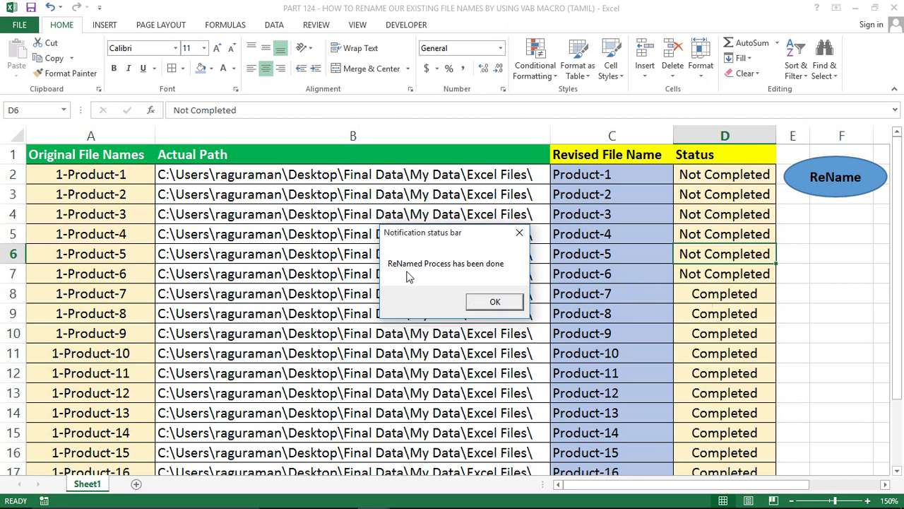
{"action": "left_click", "coordinate": [496, 302]}
Review the Status results and the folder paths in the Actual Path column
{"action": "left_click", "coordinate": [705, 295]}
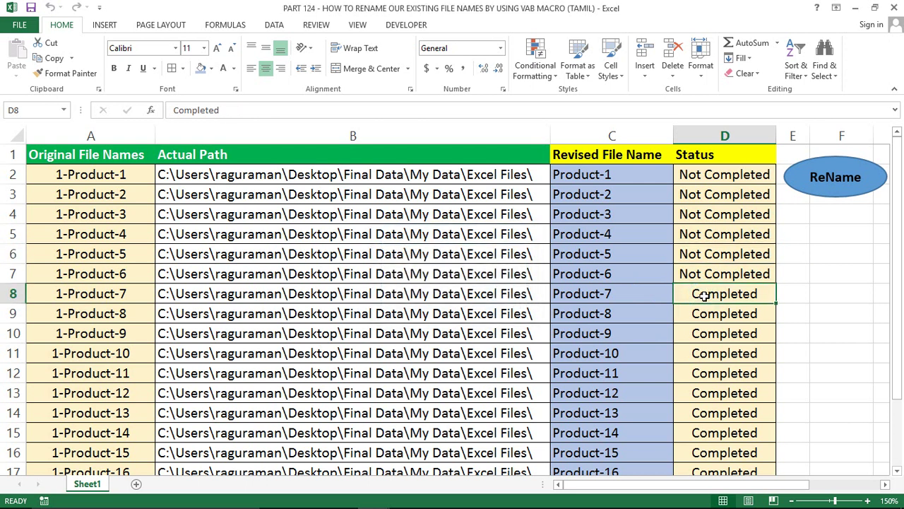
{"action": "key", "text": "ctrl+Down"}
{"action": "key", "text": "ctrl+Up"}
{"action": "key", "text": "Down"}
{"action": "key", "text": "Up"}
{"action": "key", "text": "ctrl+Left"}
{"action": "key", "text": "Right"}
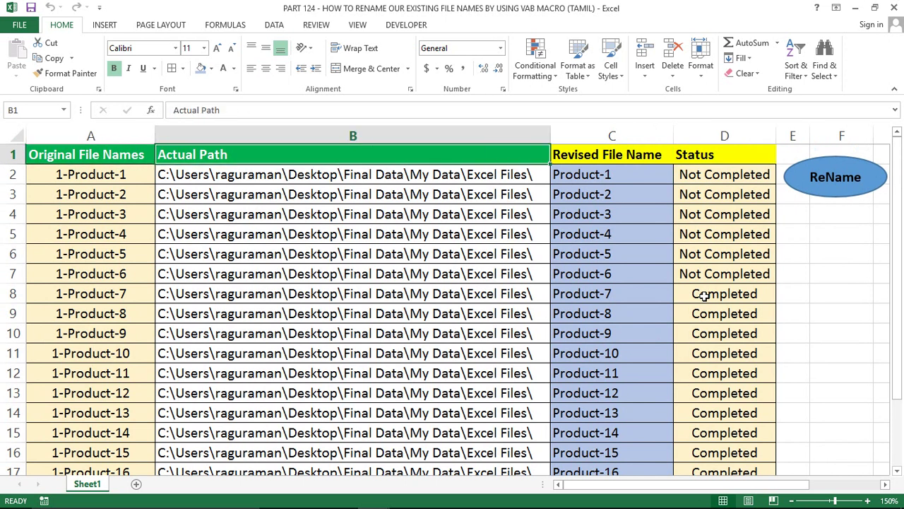
{"action": "left_click", "coordinate": [625, 330]}
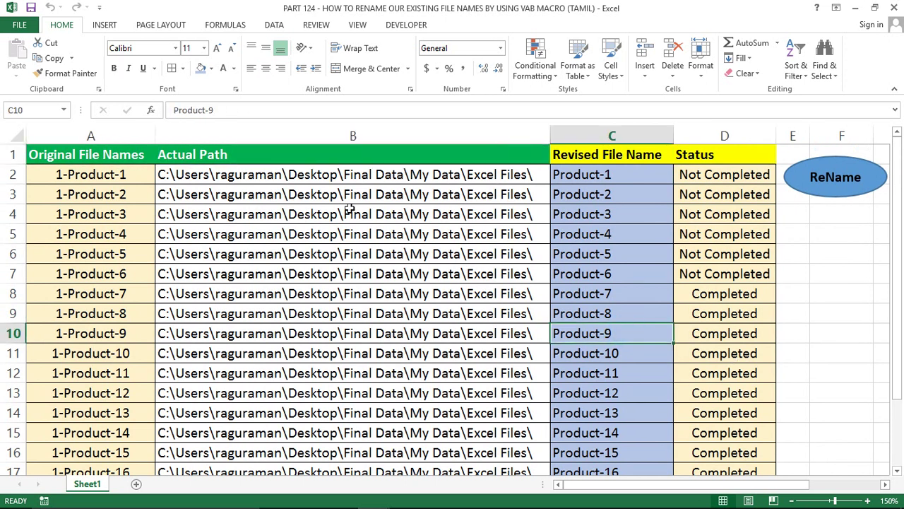
{"action": "left_click", "coordinate": [394, 240]}
{"action": "key", "text": "ctrl+Up"}
{"action": "key", "text": "Left"}
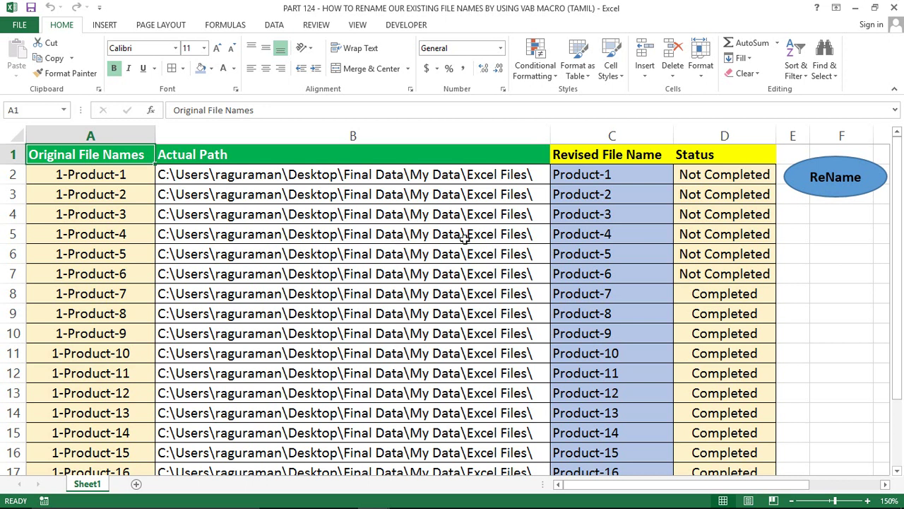
{"action": "left_click", "coordinate": [381, 326]}
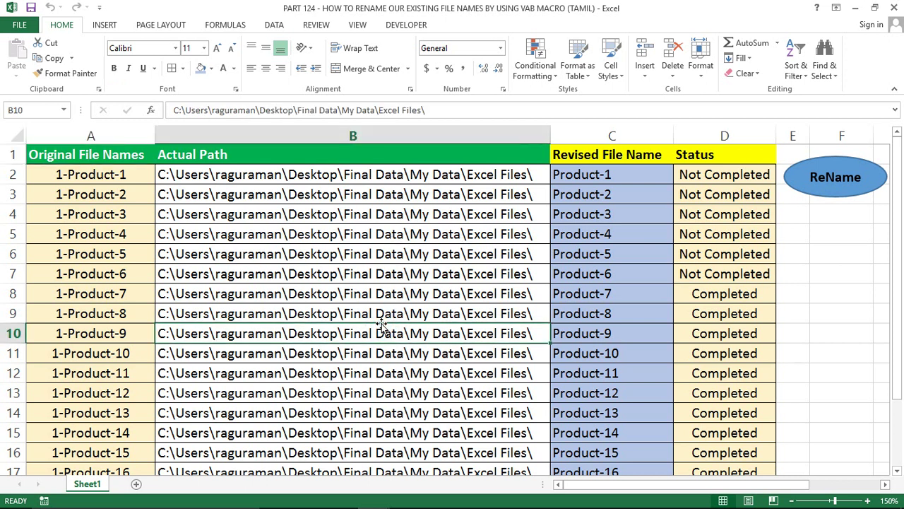
Bring up the ReName_FileNames code with Alt+F11 and point out its declarations and trailing backslash check
{"action": "key", "text": "alt+F11"}
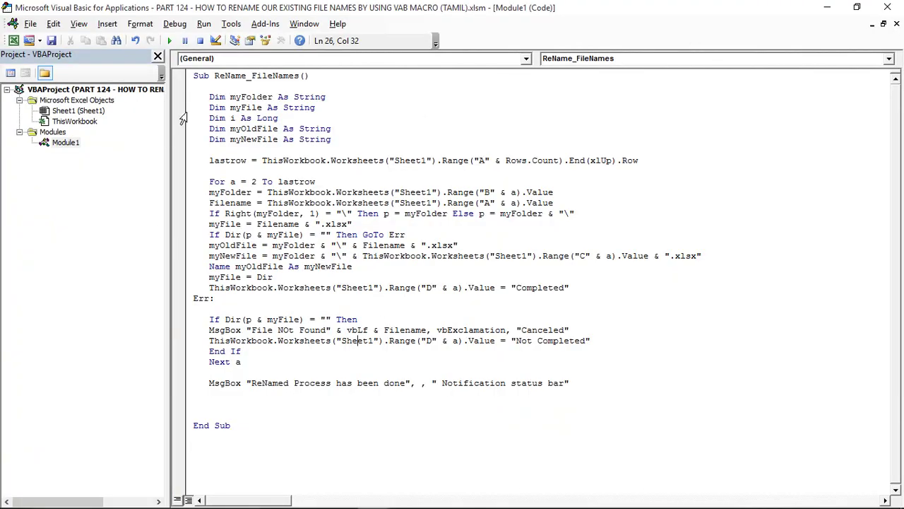
{"action": "left_click_drag", "start_coordinate": [195, 75], "coordinate": [296, 434]}
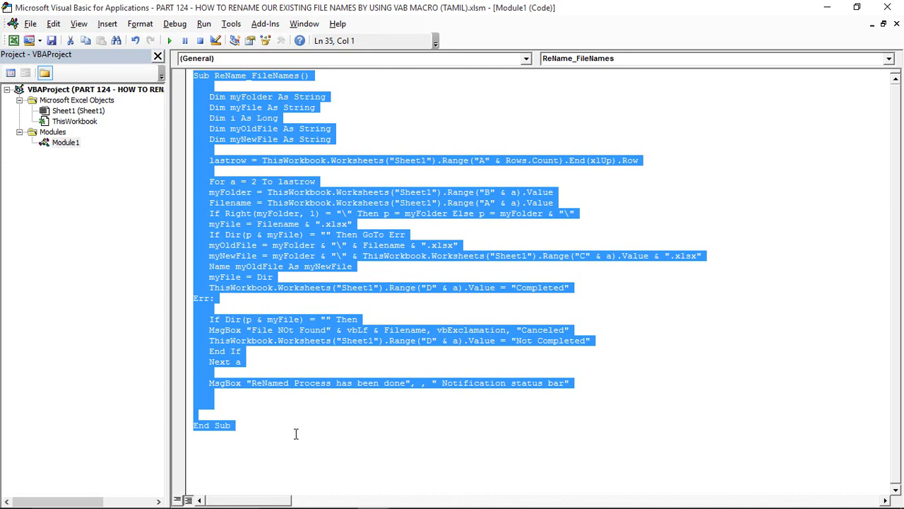
{"action": "left_click", "coordinate": [255, 181]}
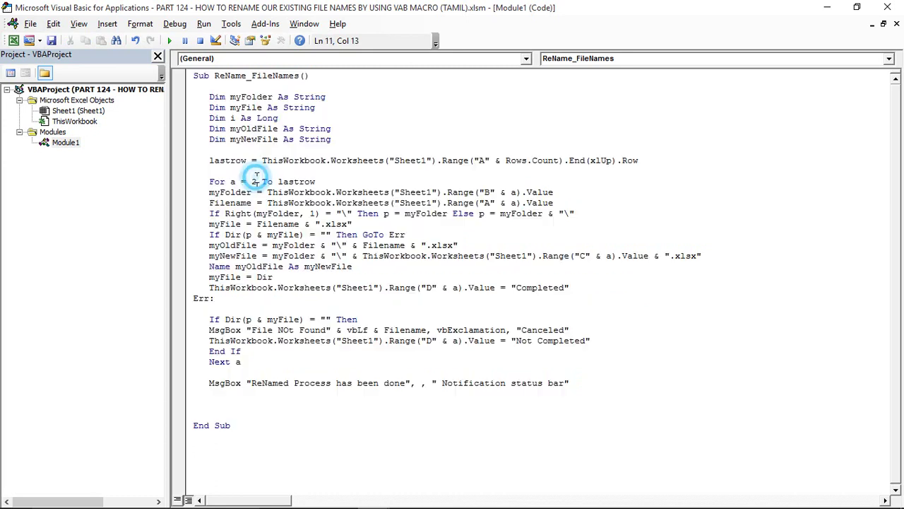
{"action": "left_click", "coordinate": [367, 118]}
{"action": "left_click", "coordinate": [344, 126]}
{"action": "left_click", "coordinate": [343, 213]}
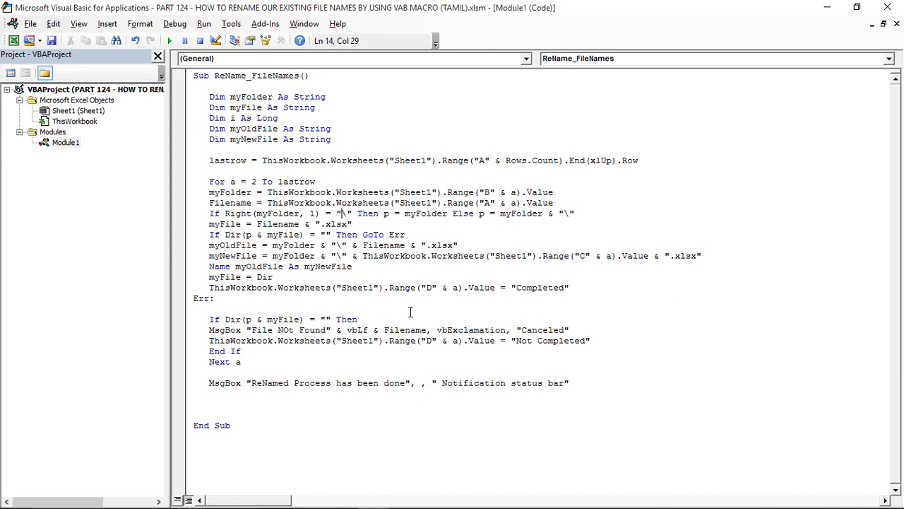